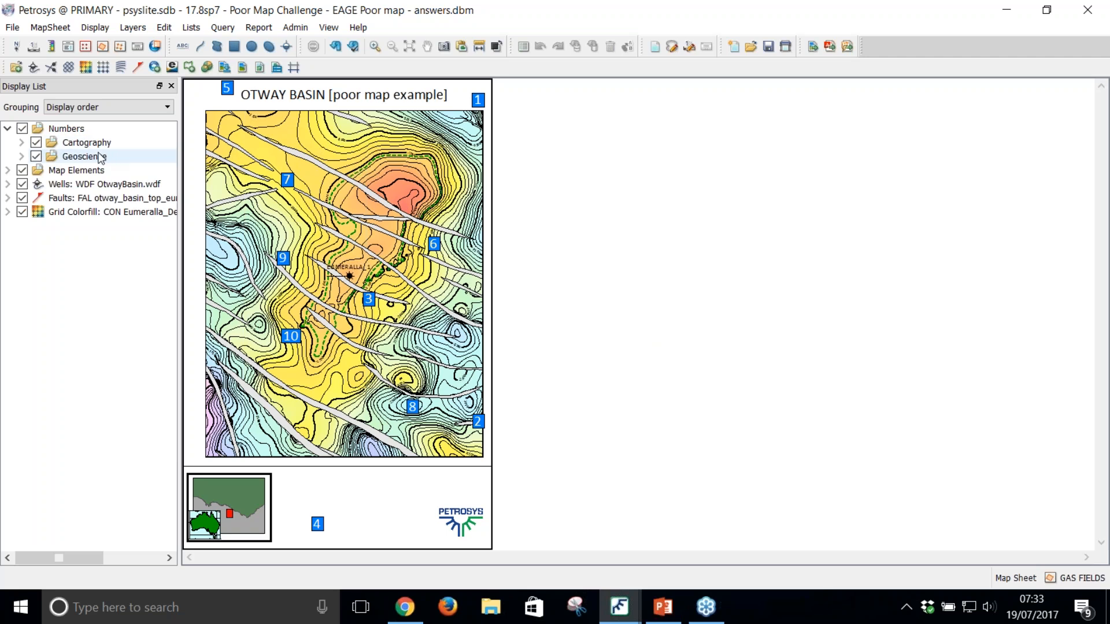
Step: Hide the Geoscience numbers and open the recent map "Poor Map Challenge - EAGE Good map - non-geoscience.dbm" without saving the current display
left_click(37, 156)
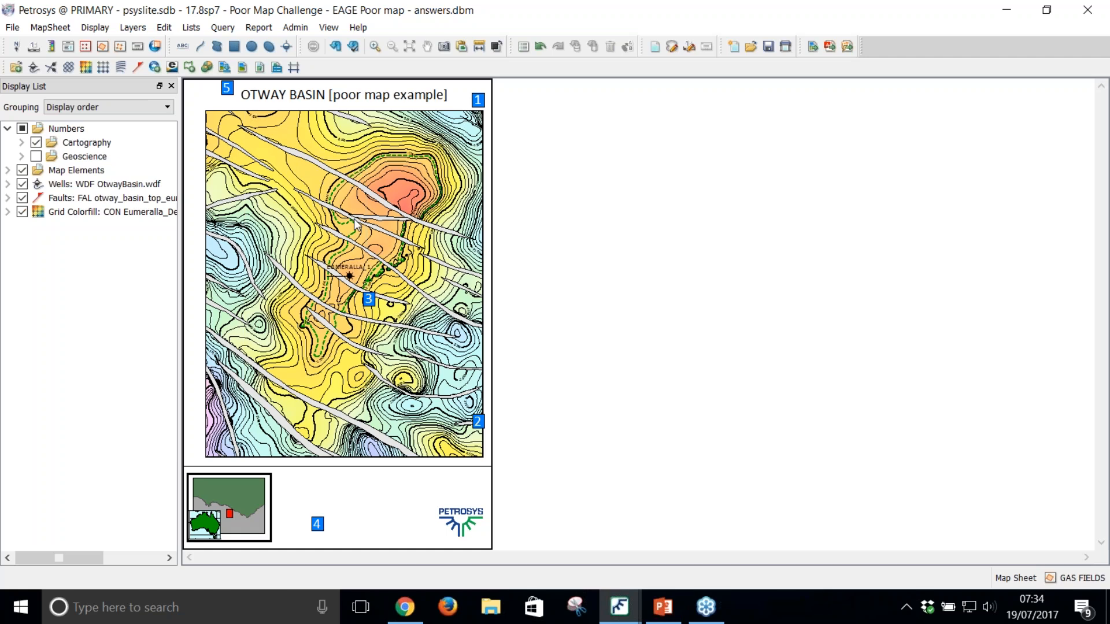
left_click(14, 27)
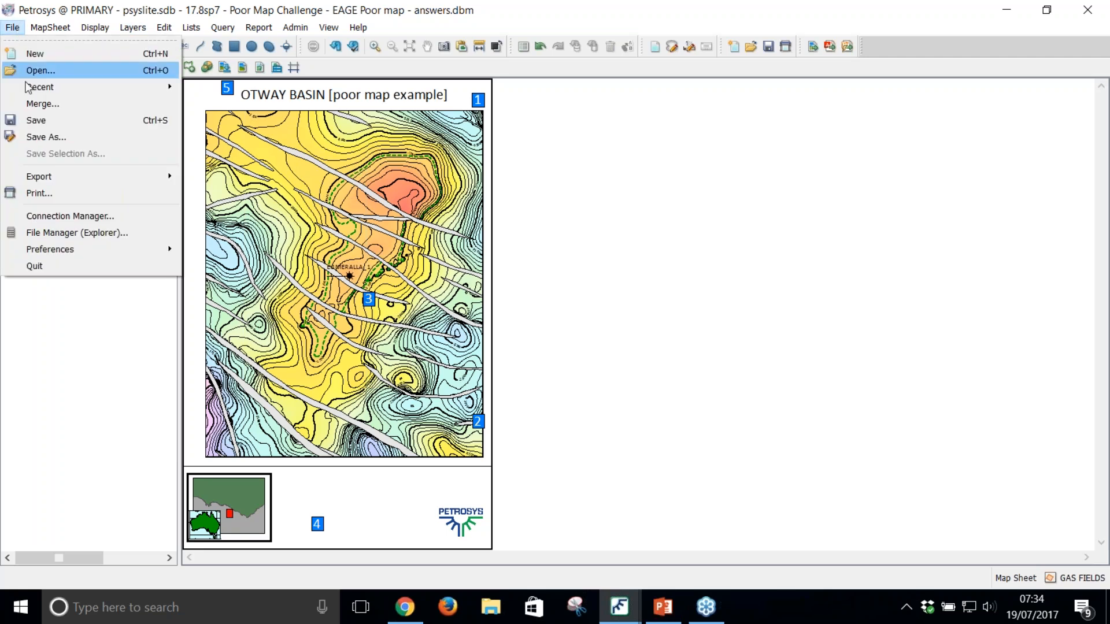
mouse_move(47, 86)
left_click(264, 123)
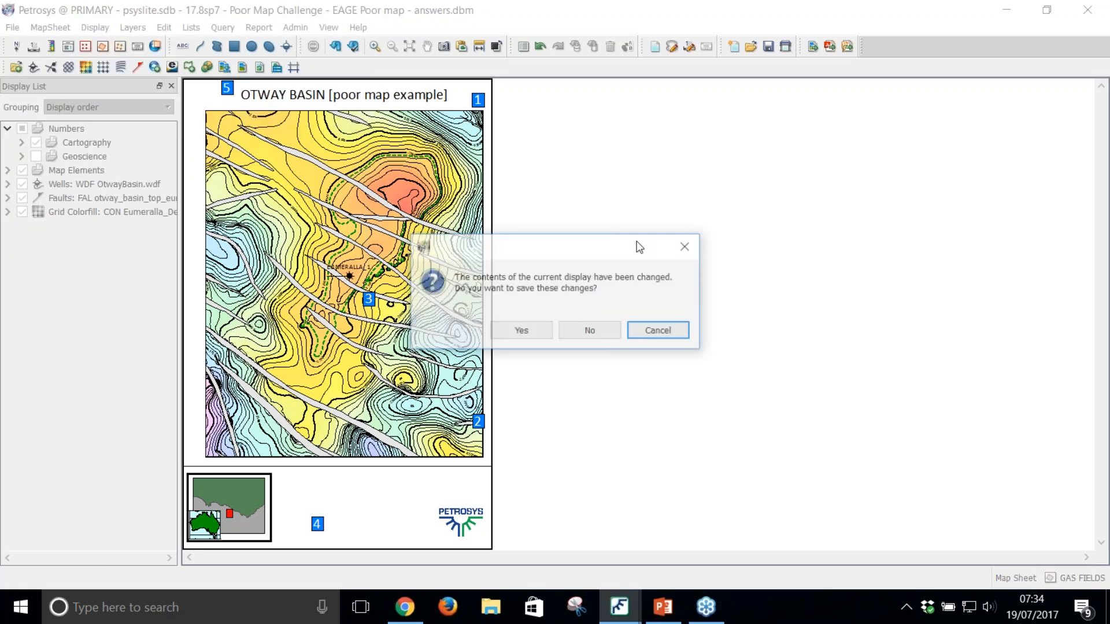
left_click(602, 328)
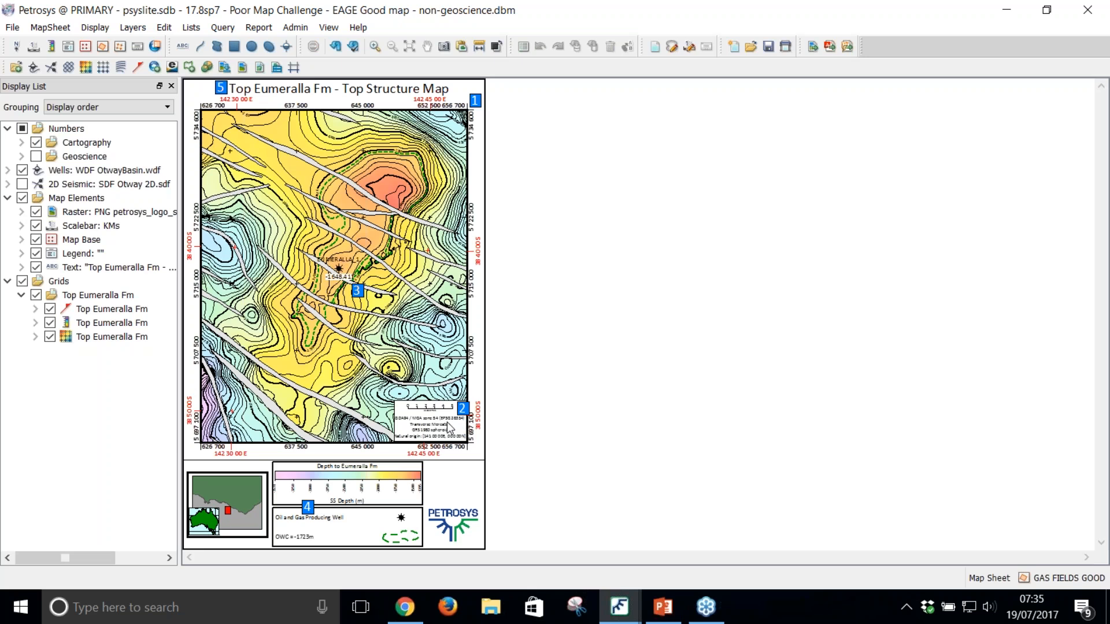
Step: Add a north arrow to the map using the system symbol north_arrow_12.cgm with Bottom left map element alignment
scroll(446, 428, "up", 1)
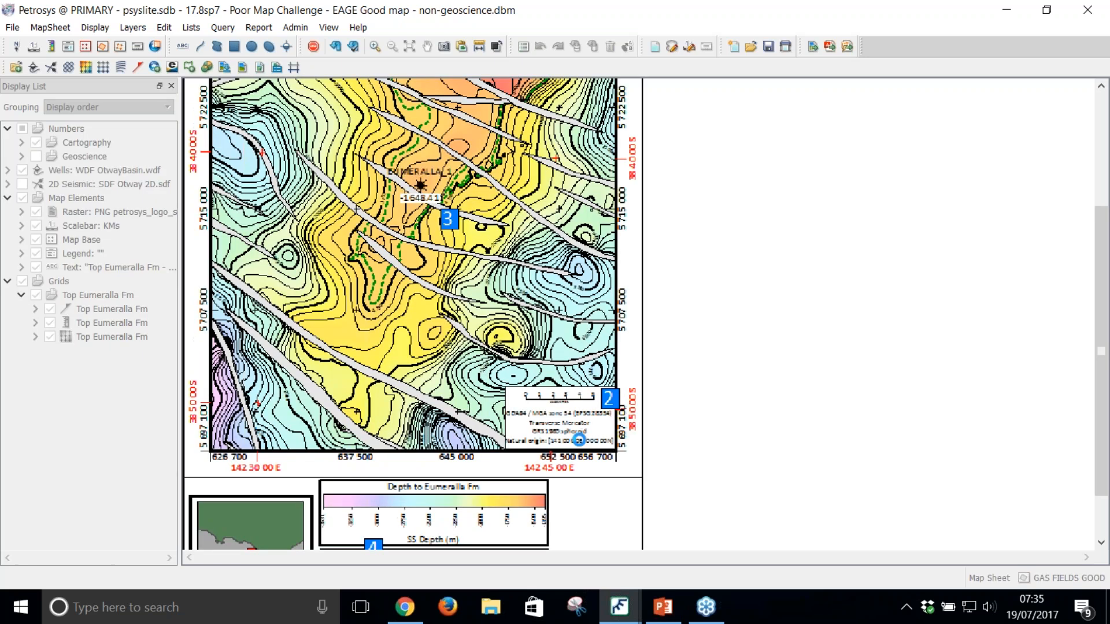
scroll(568, 423, "down", 1)
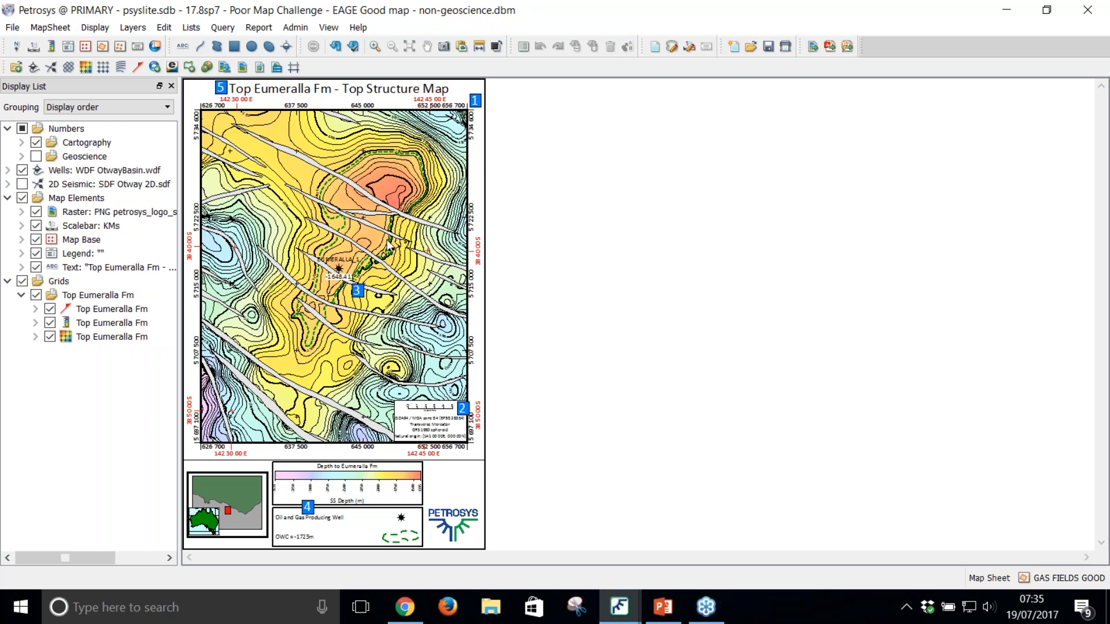
left_click(95, 28)
mouse_move(150, 442)
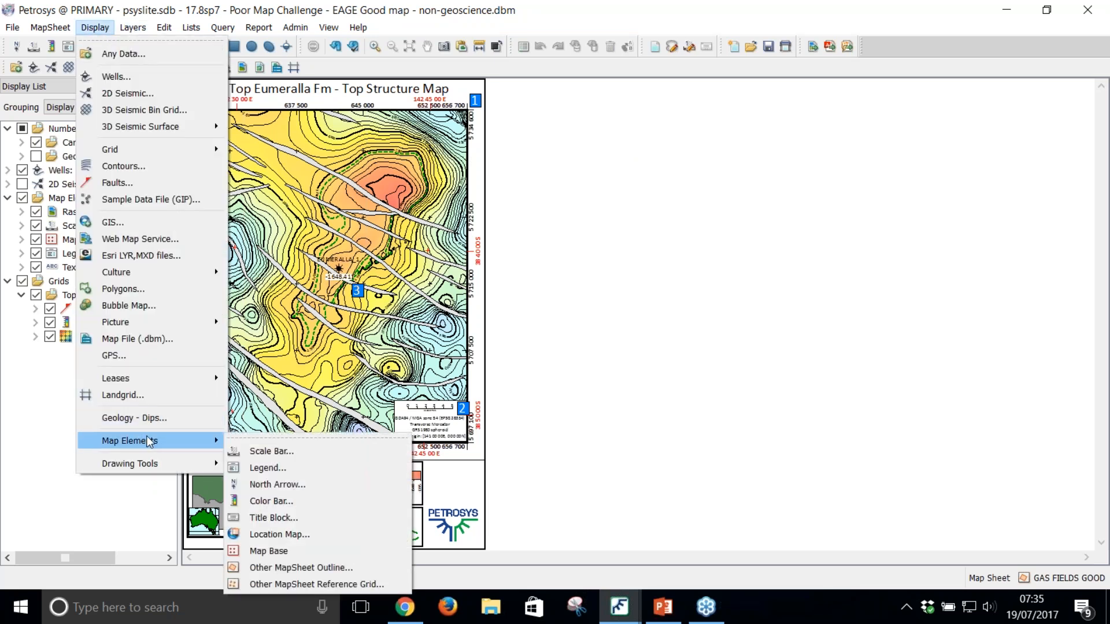
left_click(303, 490)
left_click(441, 119)
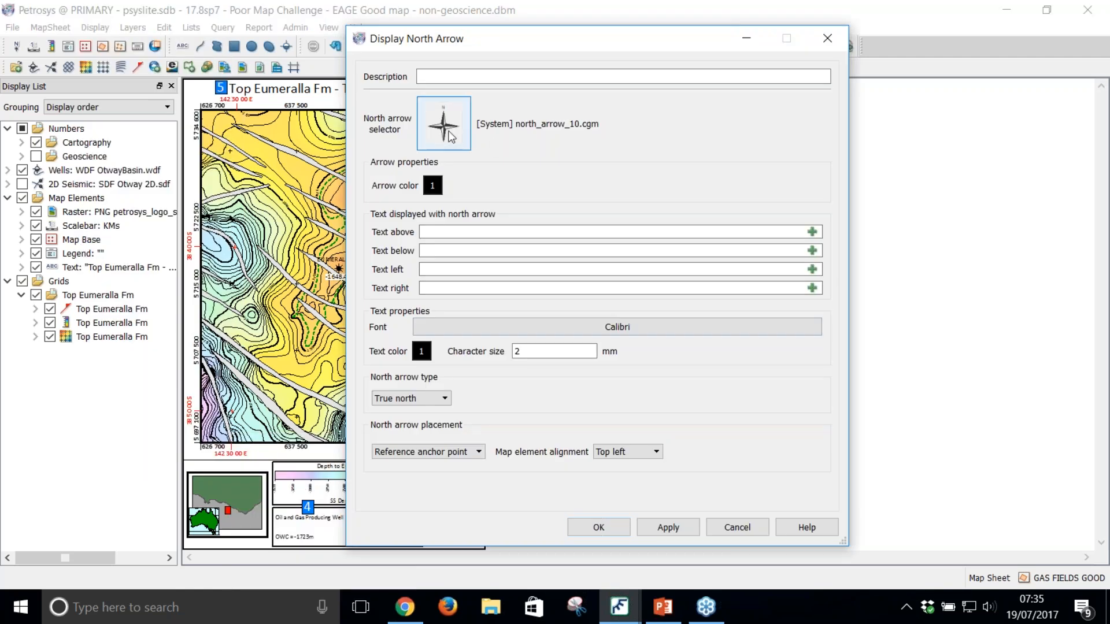
left_click(571, 206)
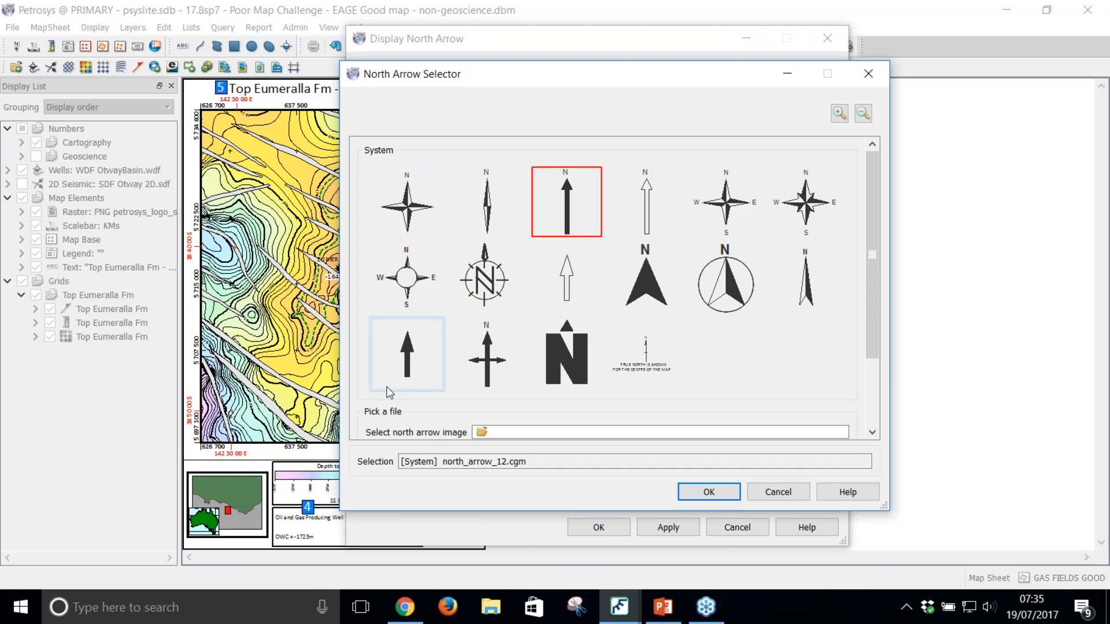
left_click(707, 491)
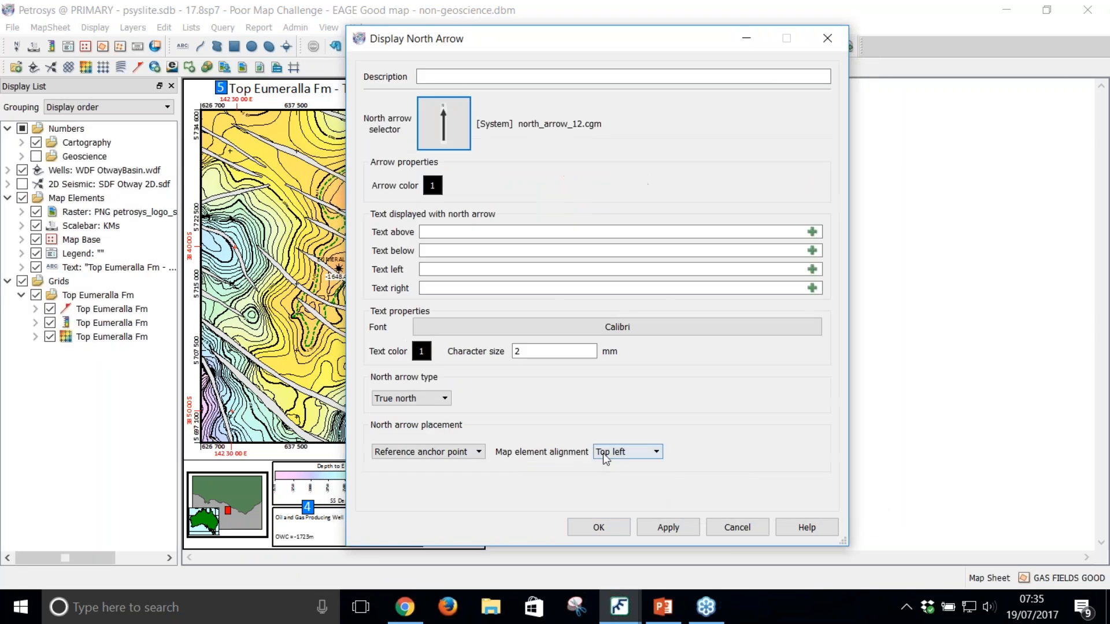
left_click(602, 453)
left_click(608, 478)
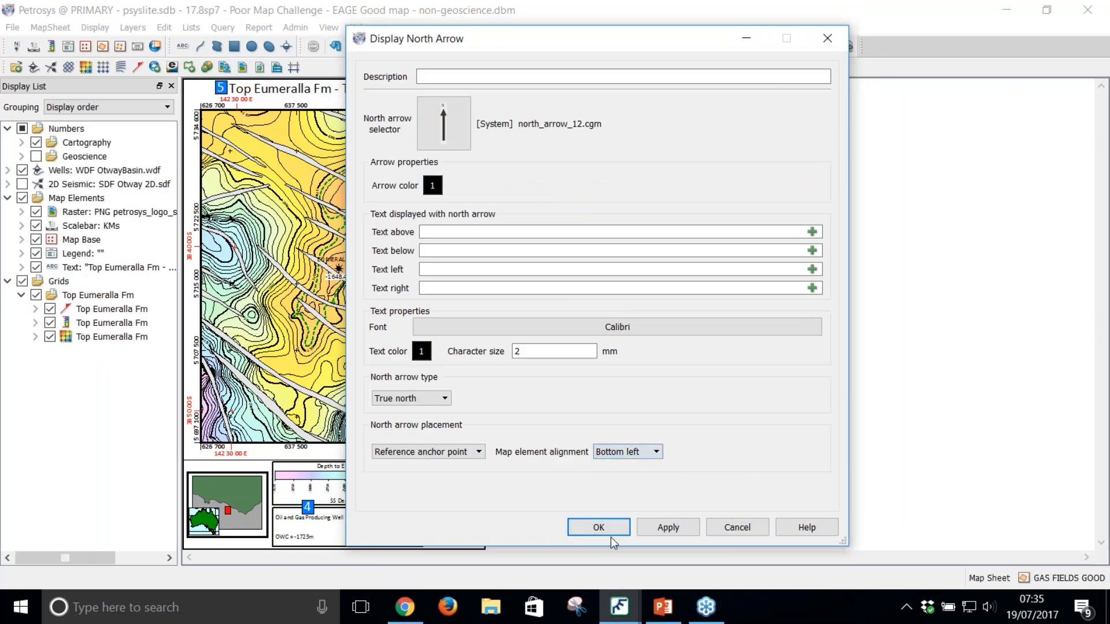
left_click(610, 533)
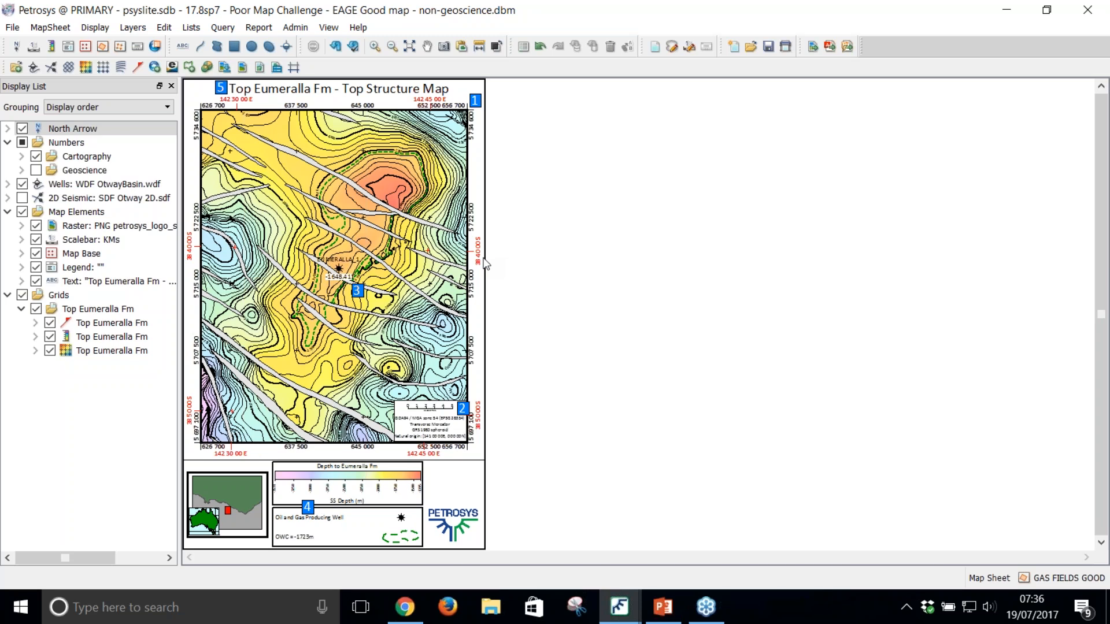
Step: Hide the Cartography numbers and show the Geoscience numbers on the map
left_click(36, 156)
left_click(36, 170)
left_click(330, 47)
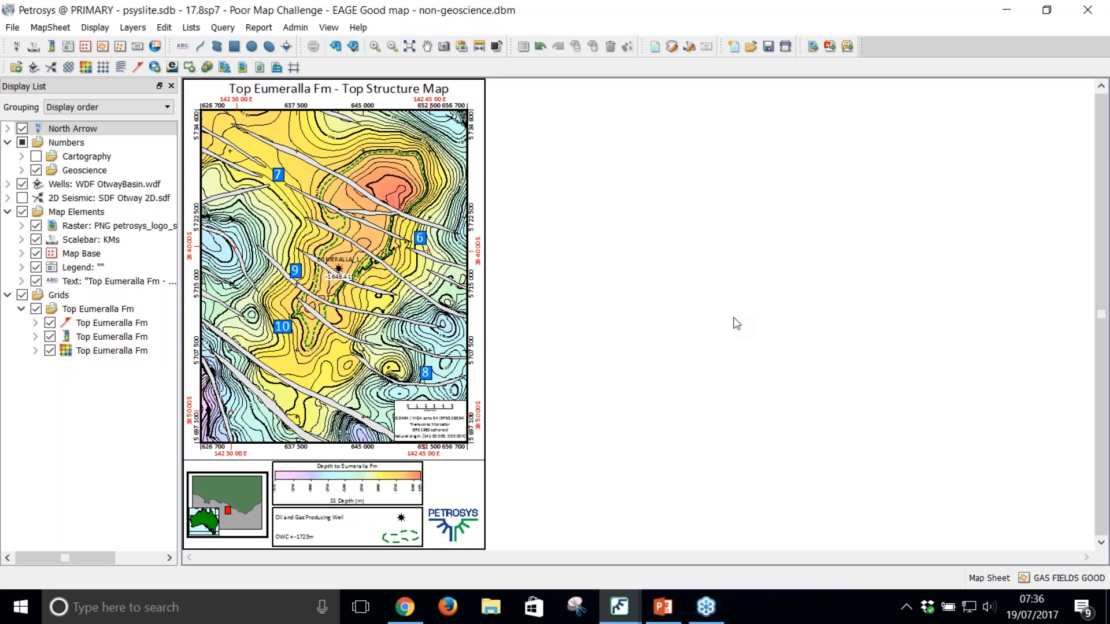
Step: Turn on symbol display for the Top Eumeralla Fm faults around marker 6
left_click(375, 45)
left_click_drag(387, 194, 457, 291)
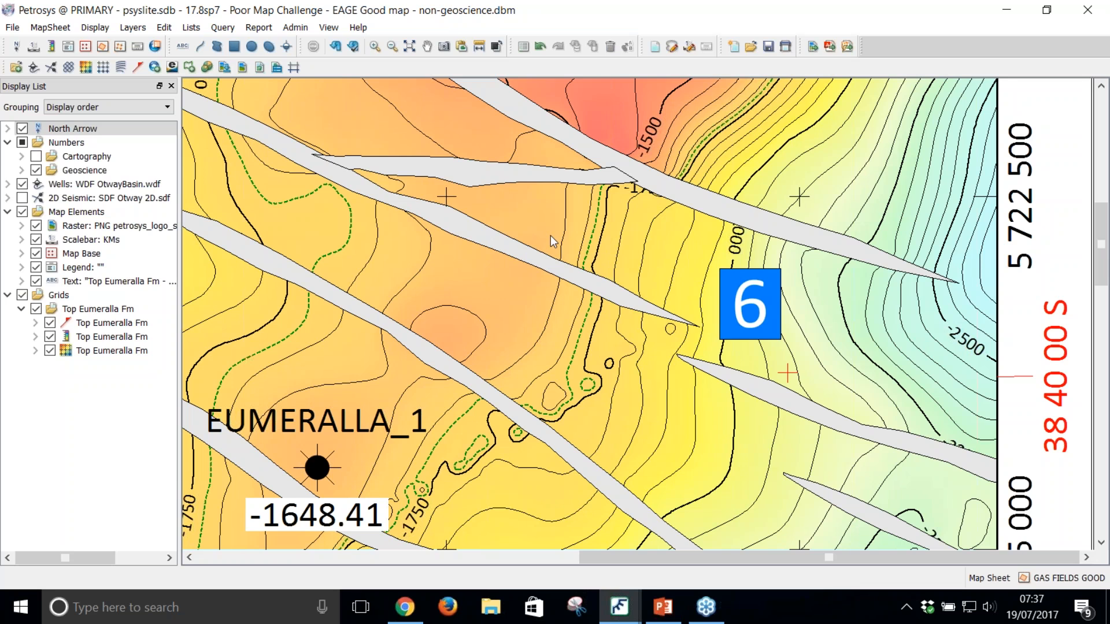
double_click(522, 260)
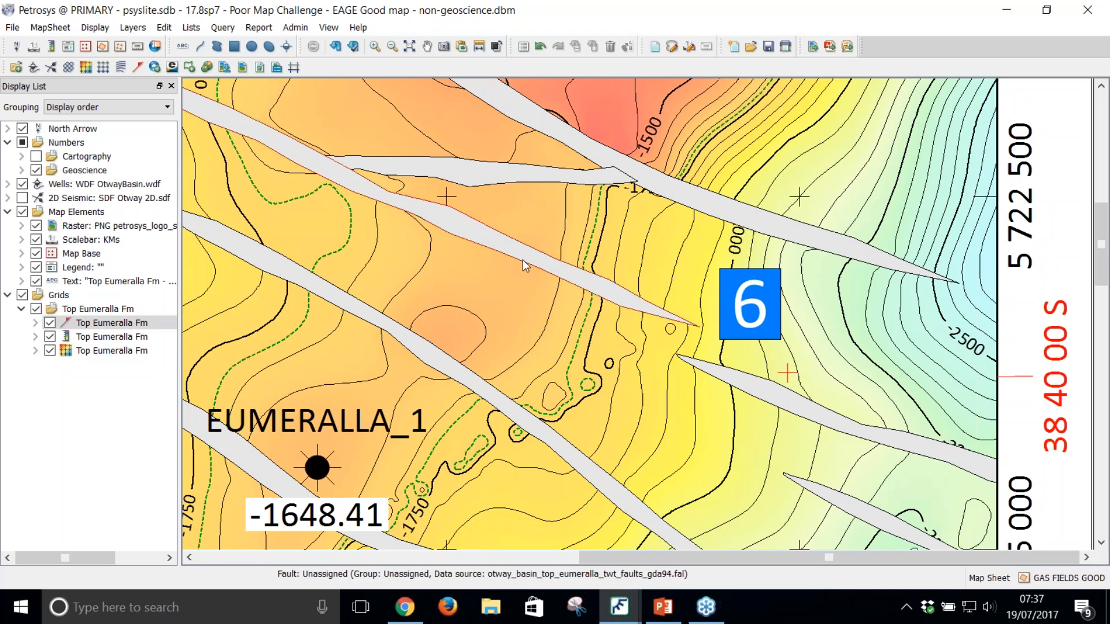
left_click(462, 193)
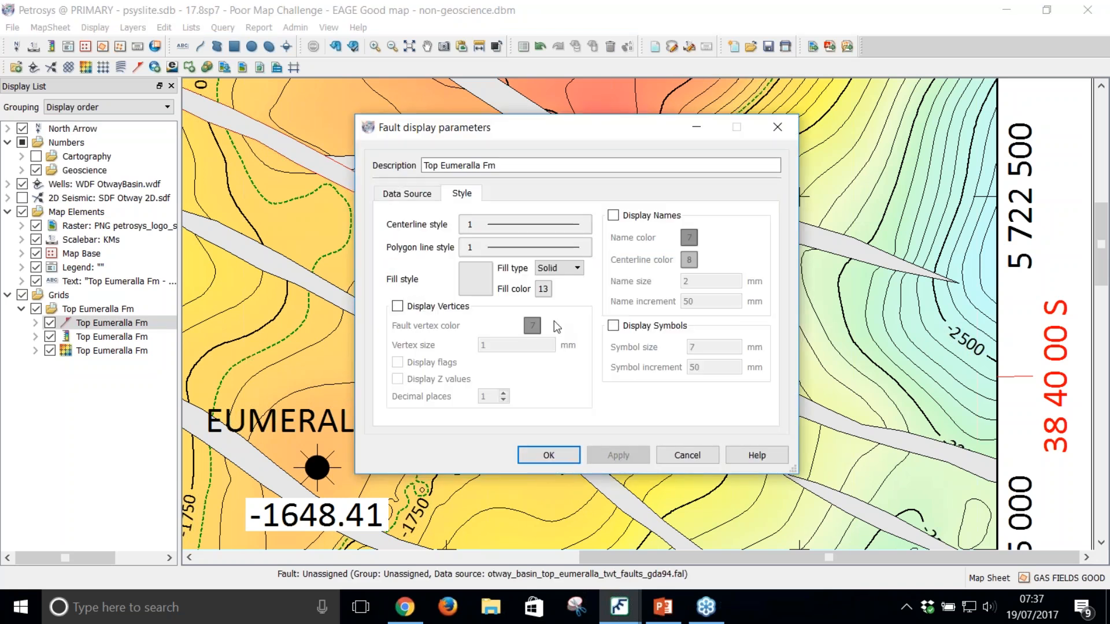
left_click(614, 325)
left_click(549, 456)
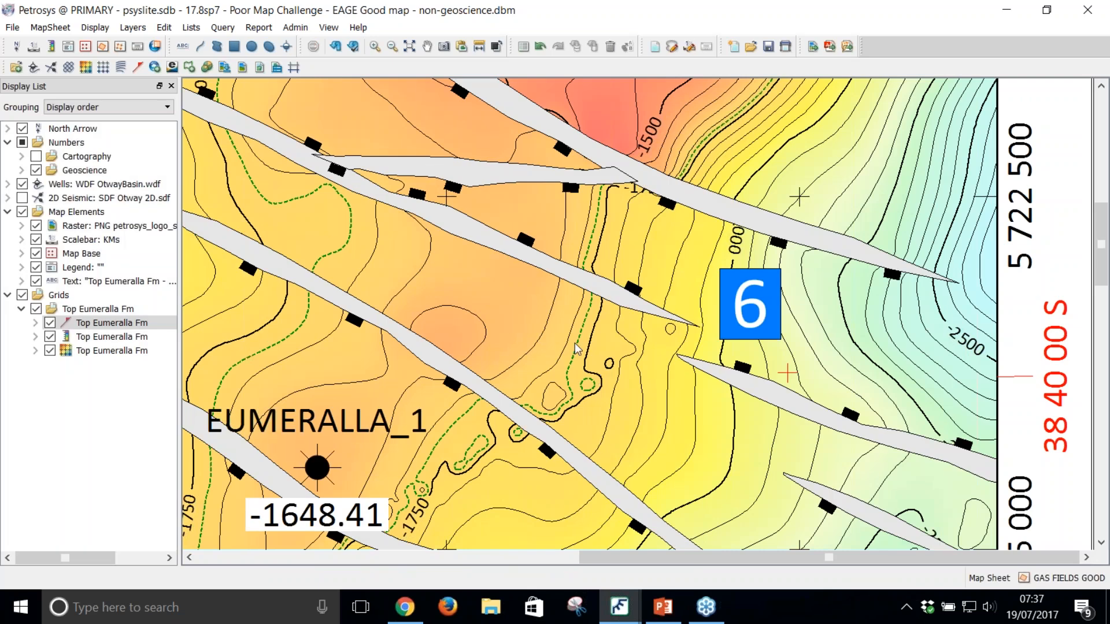
Step: Examine the fault symbols across the map and the fault tips around marker 7
scroll(574, 342, "down", 2)
scroll(575, 342, "down", 1)
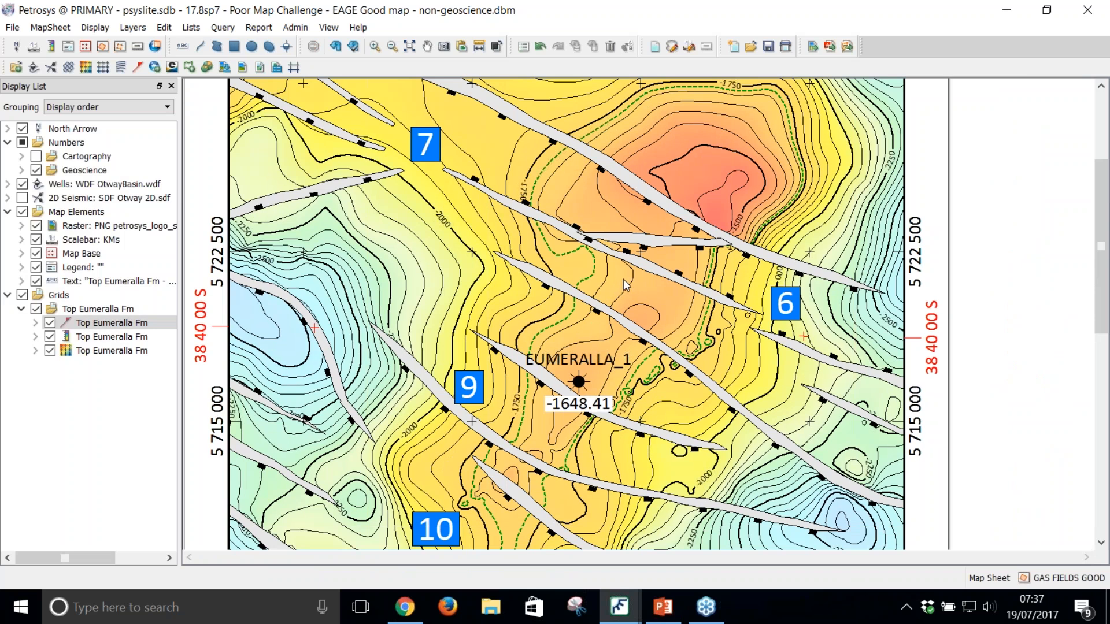
scroll(574, 343, "down", 1)
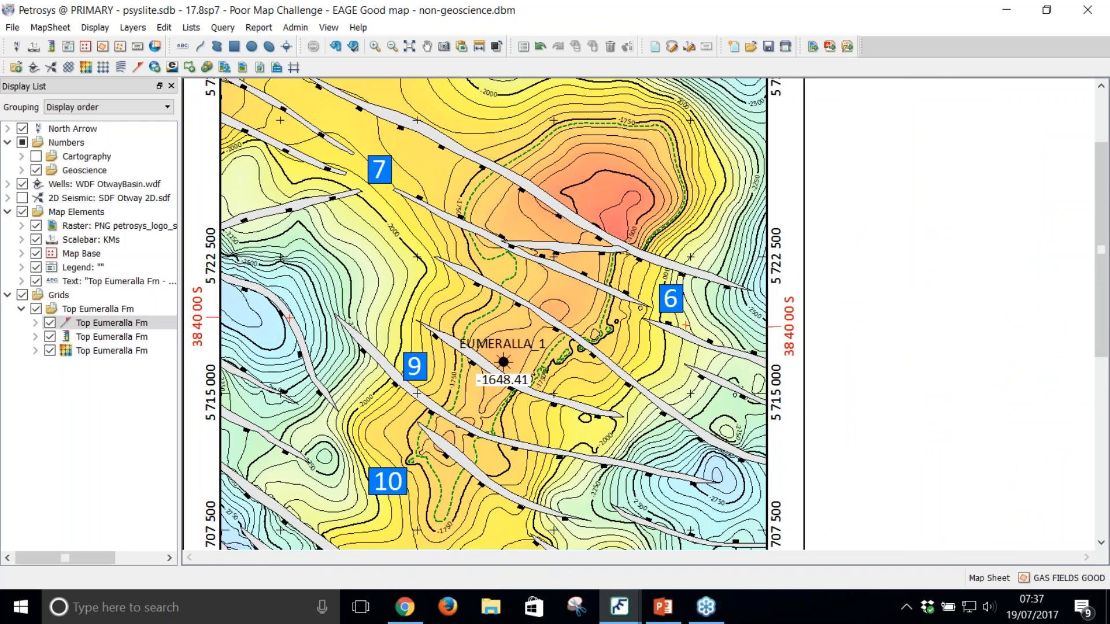
scroll(542, 246, "down", 1)
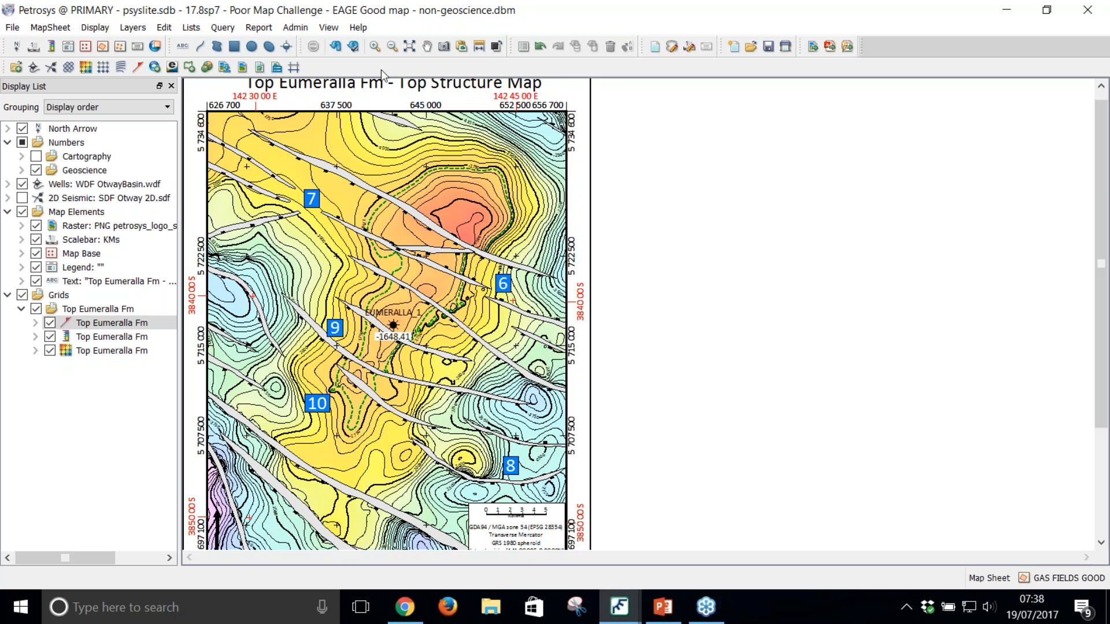
left_click(373, 47)
left_click_drag(282, 172, 345, 241)
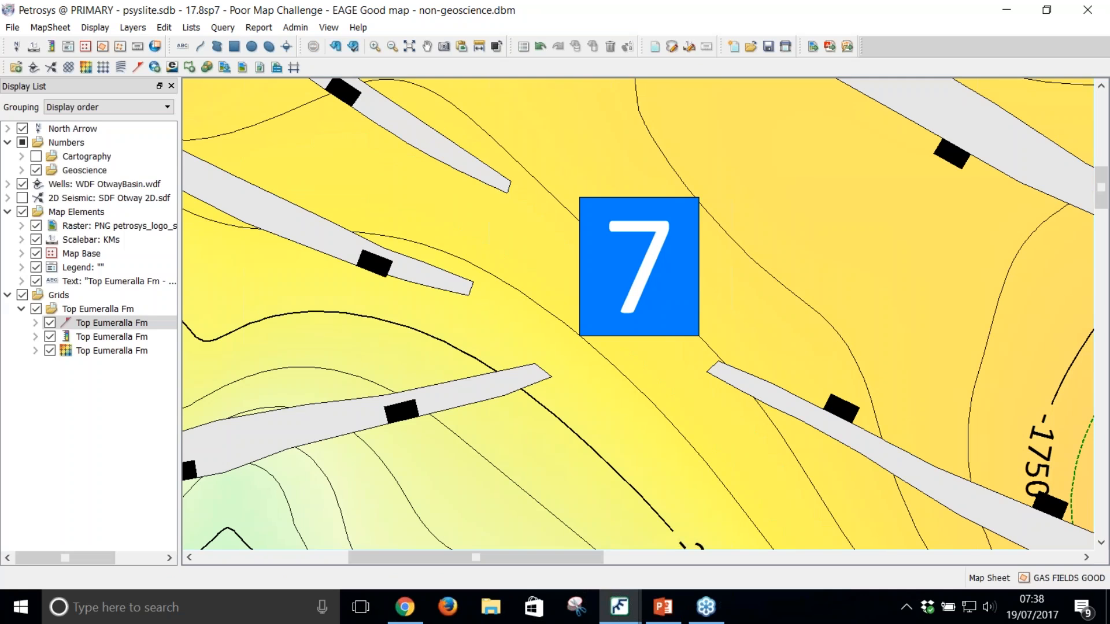
scroll(342, 235, "down", 2)
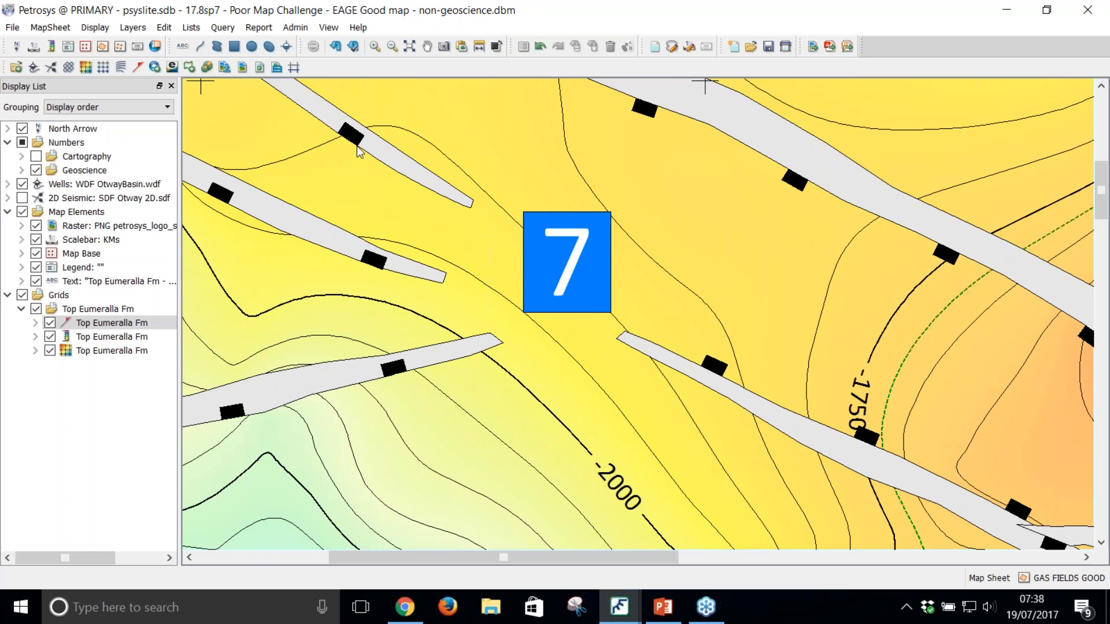
scroll(360, 151, "down", 1)
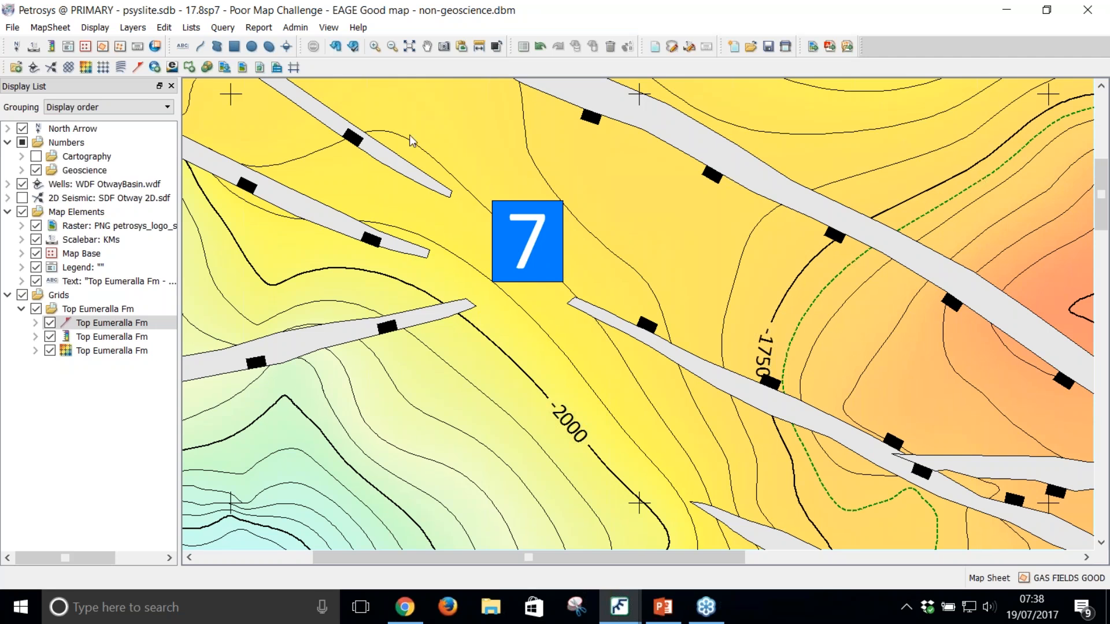
Step: Measure the width of the blunt tip of the fault southwest of marker 7
left_click(378, 51)
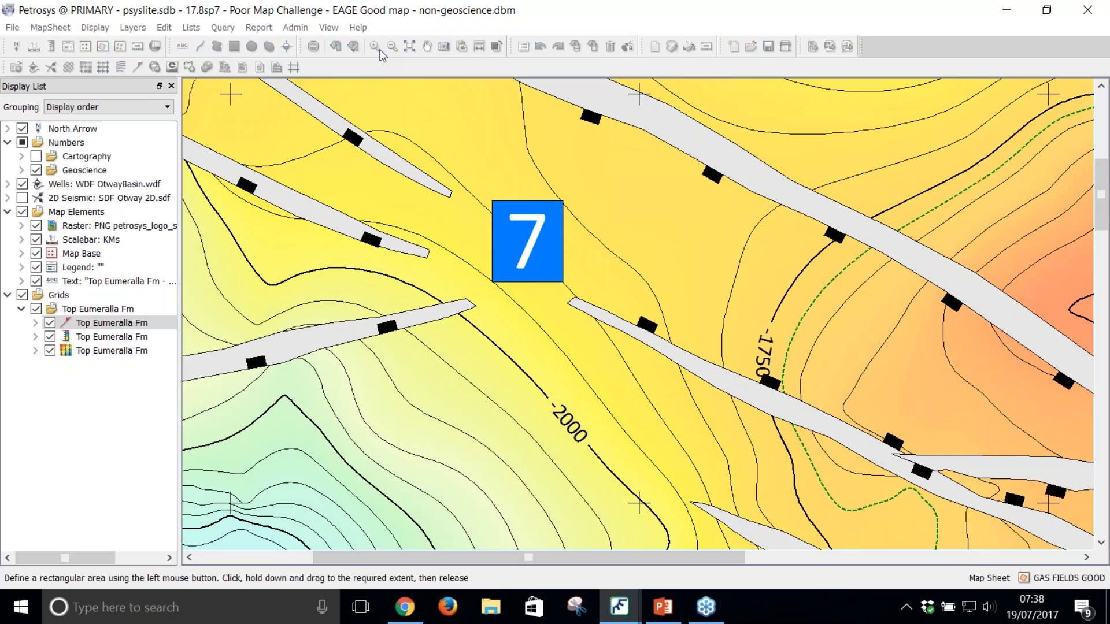
left_click_drag(440, 273, 511, 344)
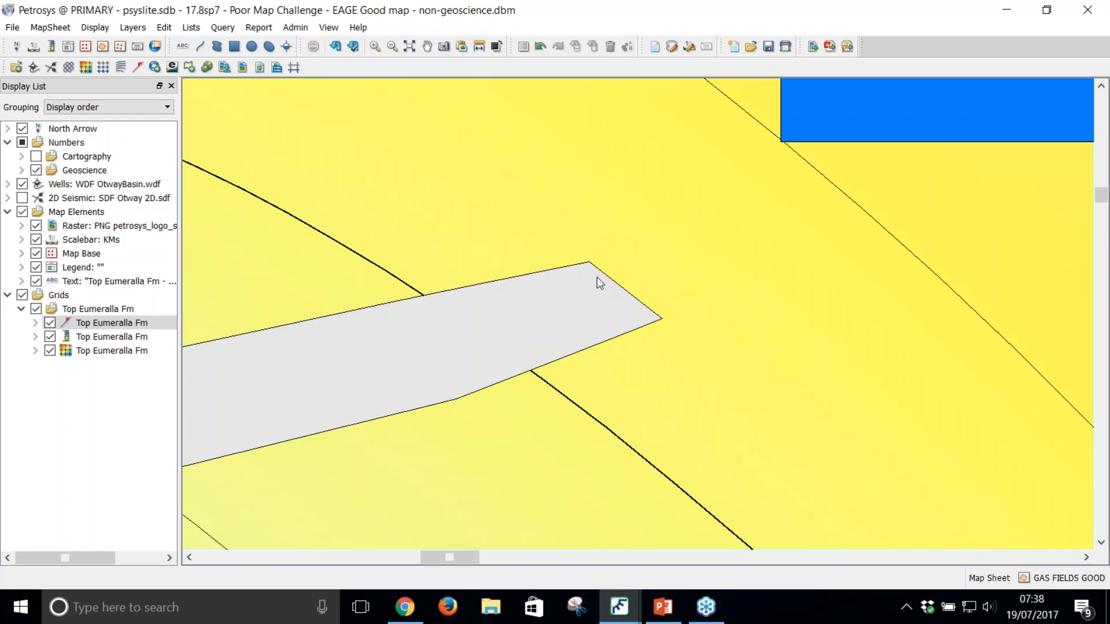
left_click(479, 47)
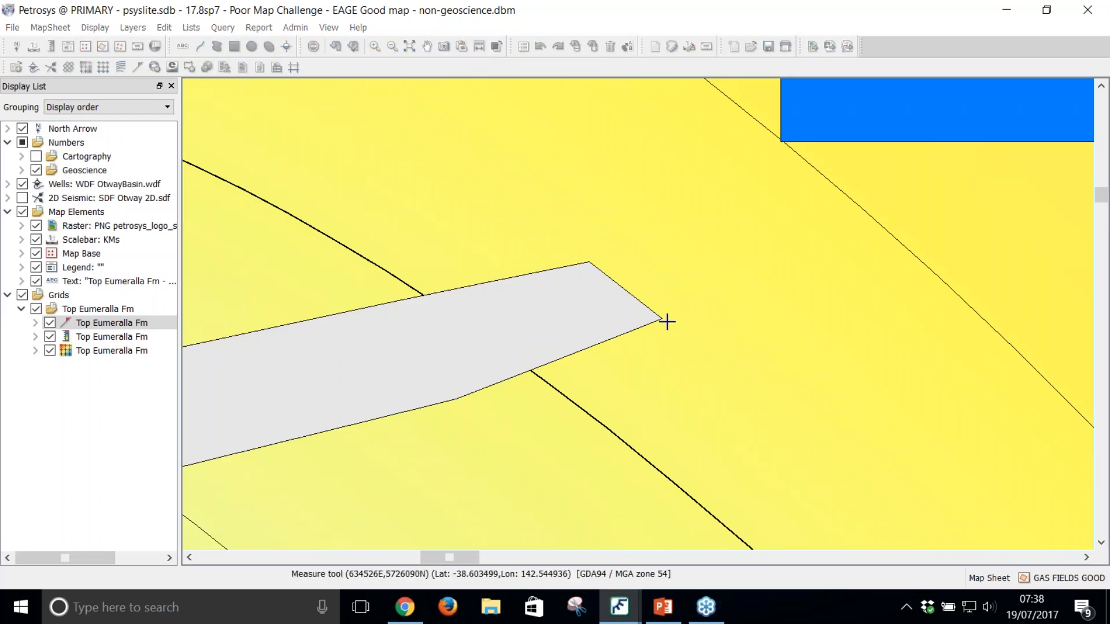
left_click(662, 321)
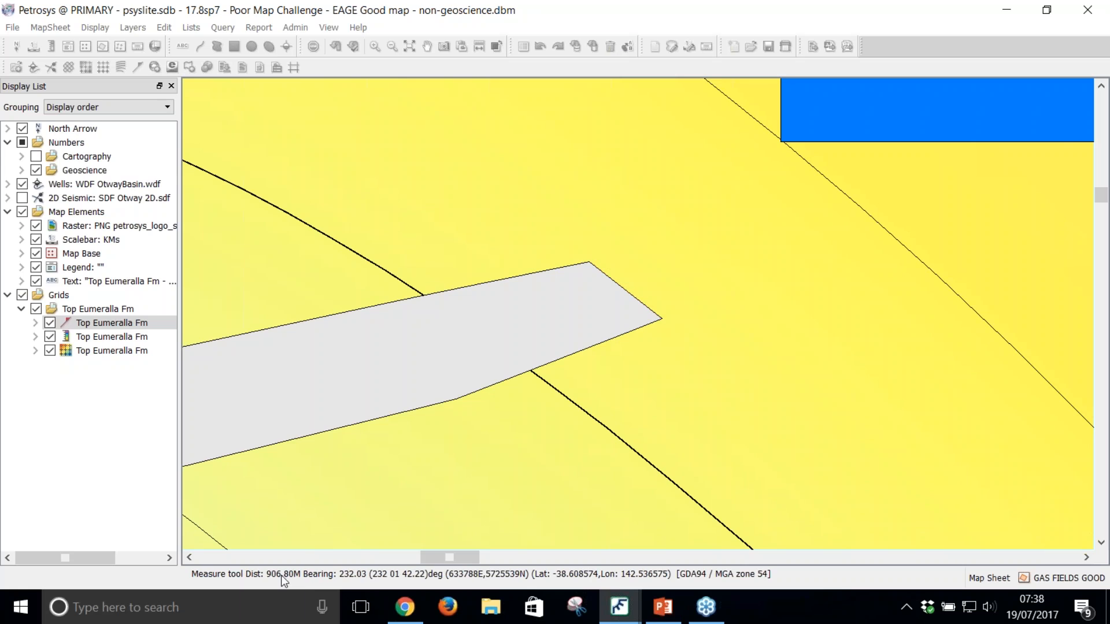
right_click(591, 261)
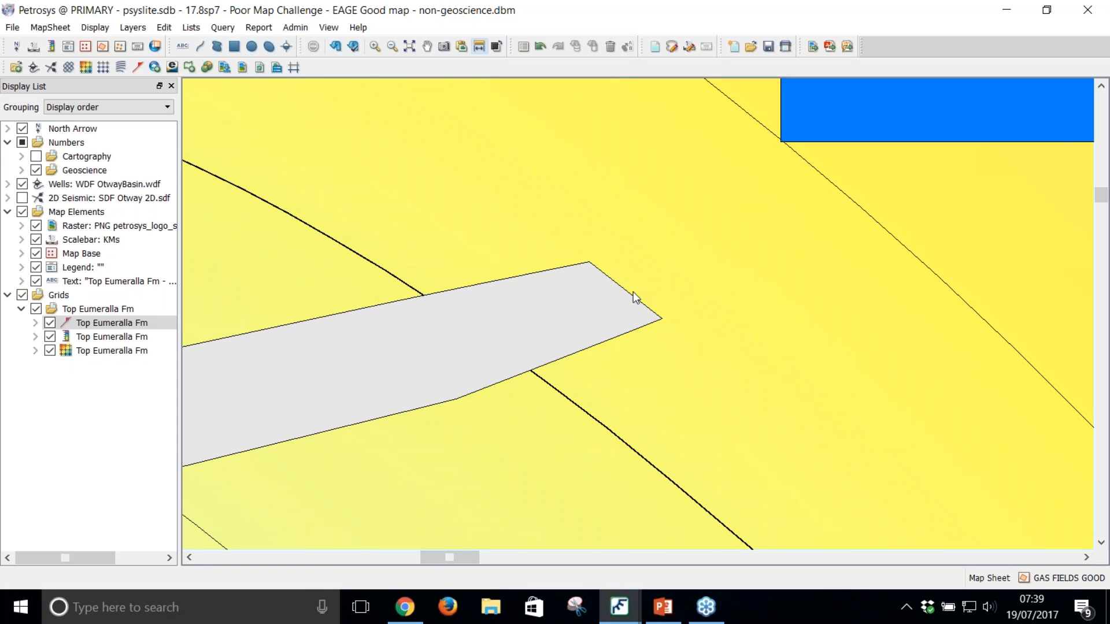
Step: Open the fault northwest of marker 7 for spatial editing and switch its polygon to vertex editing
scroll(632, 291, "down", 2)
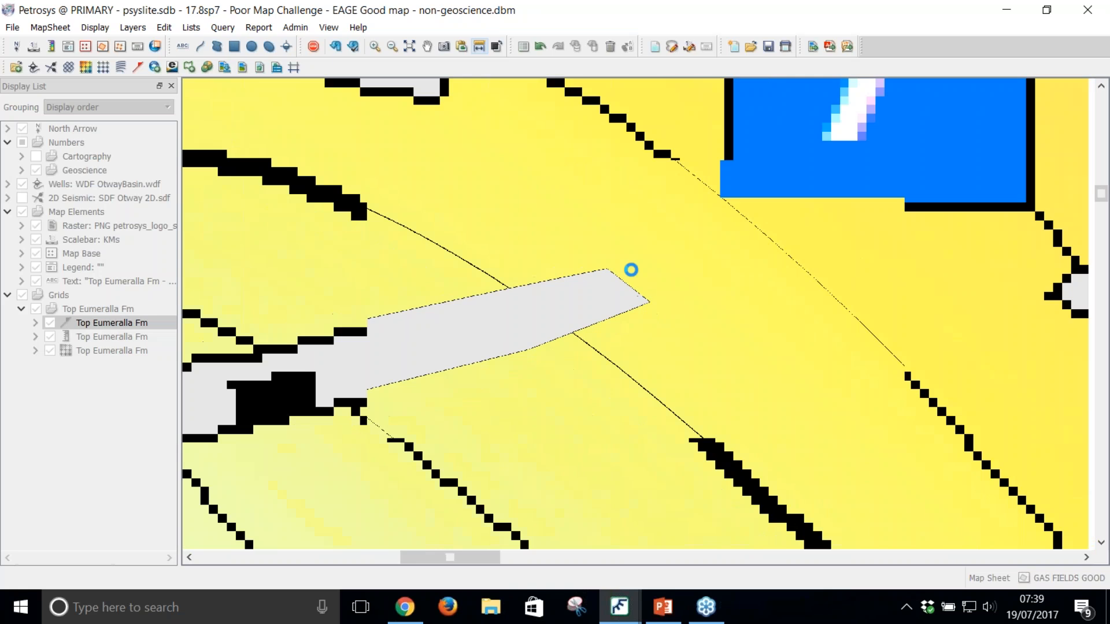
scroll(652, 309, "down", 2)
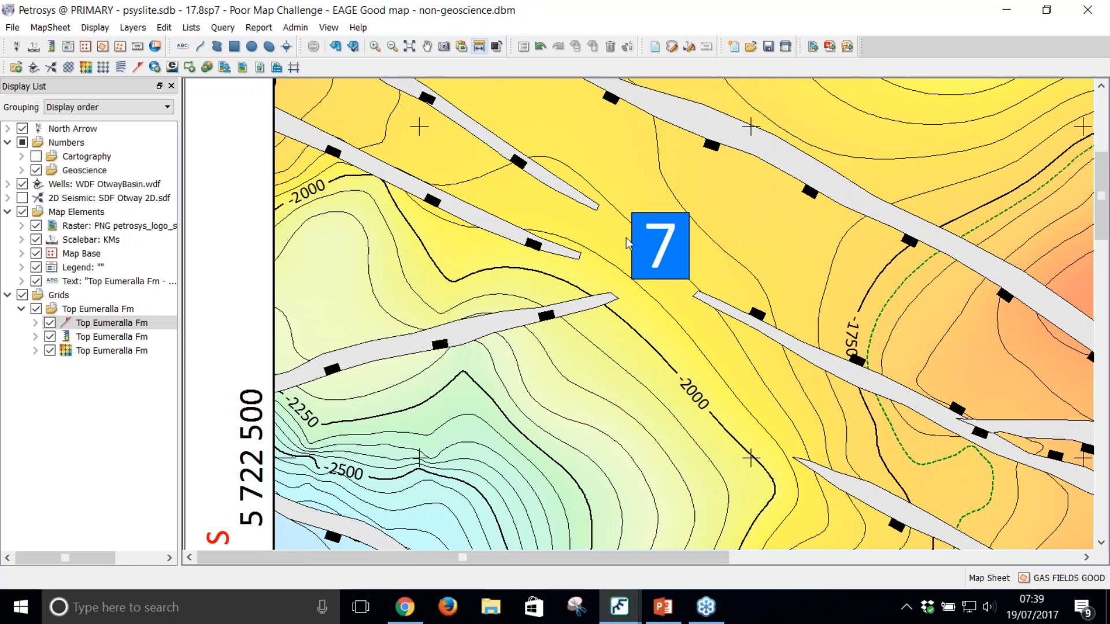
left_click(583, 207)
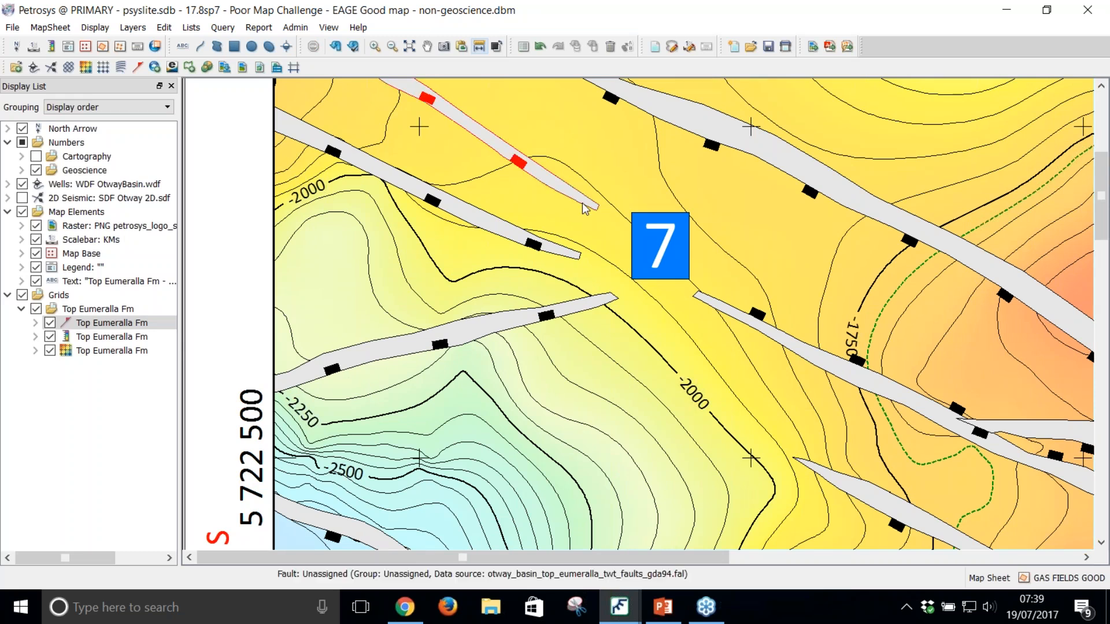
right_click(584, 206)
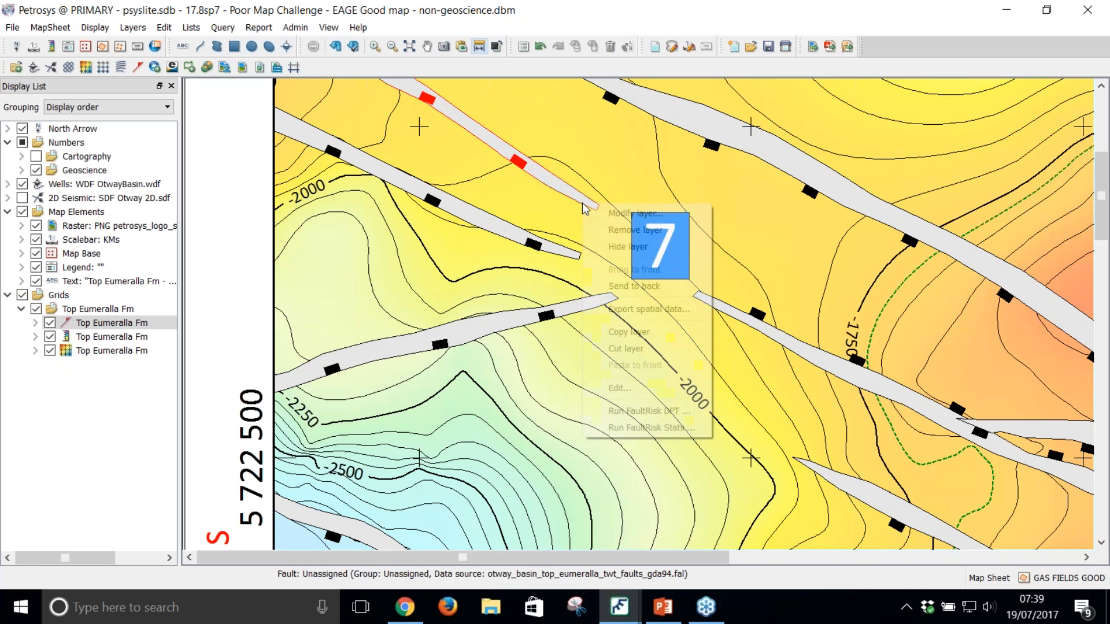
left_click(630, 387)
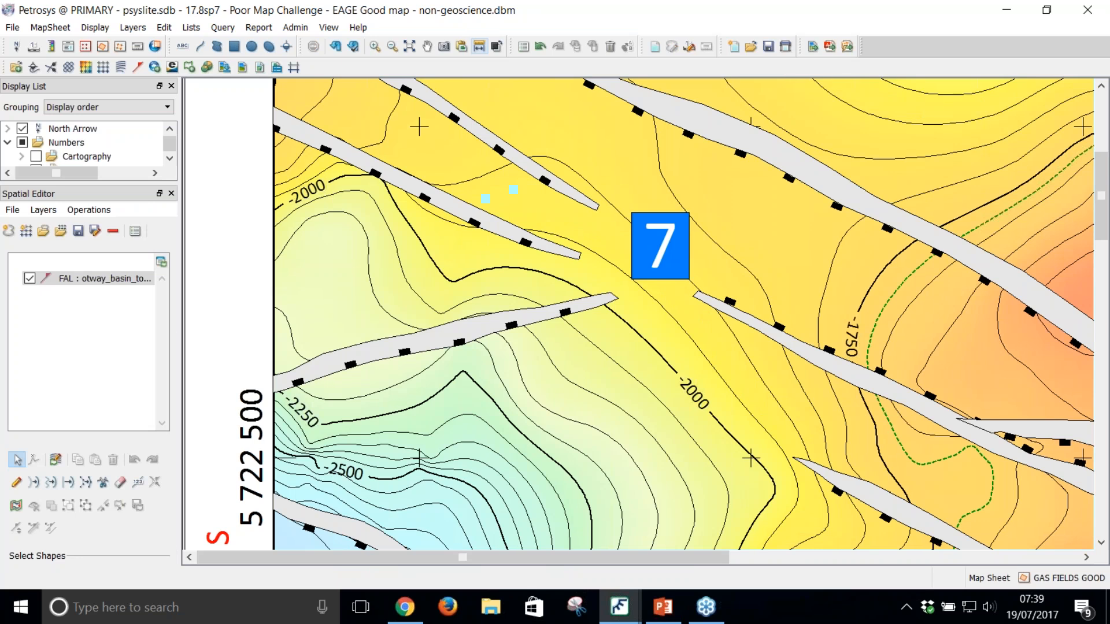
left_click(604, 215)
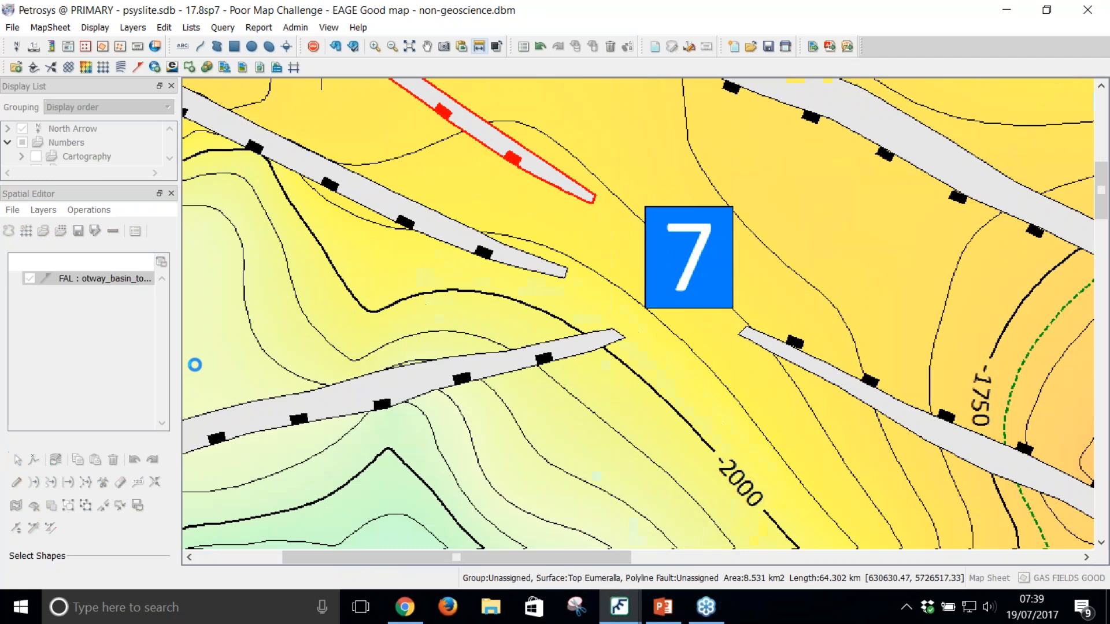
left_click(35, 459)
scroll(609, 215, "up", 2)
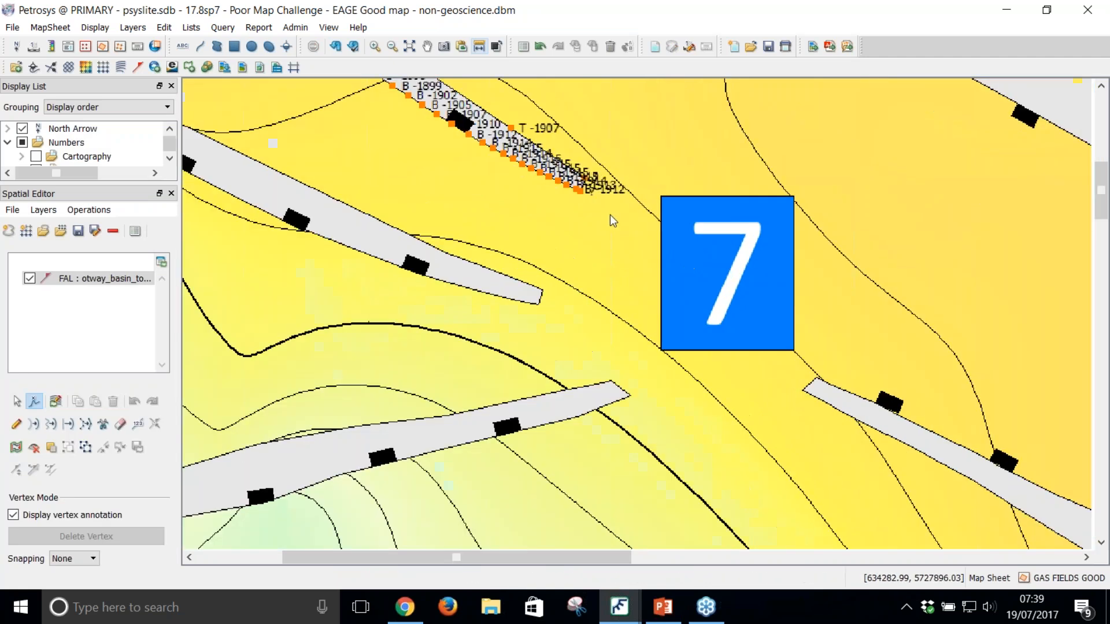
Step: Extend the southeastern end vertex of the fault northwest of marker 7 so the polygon closes at a sharp tip
left_click_drag(583, 189, 623, 212)
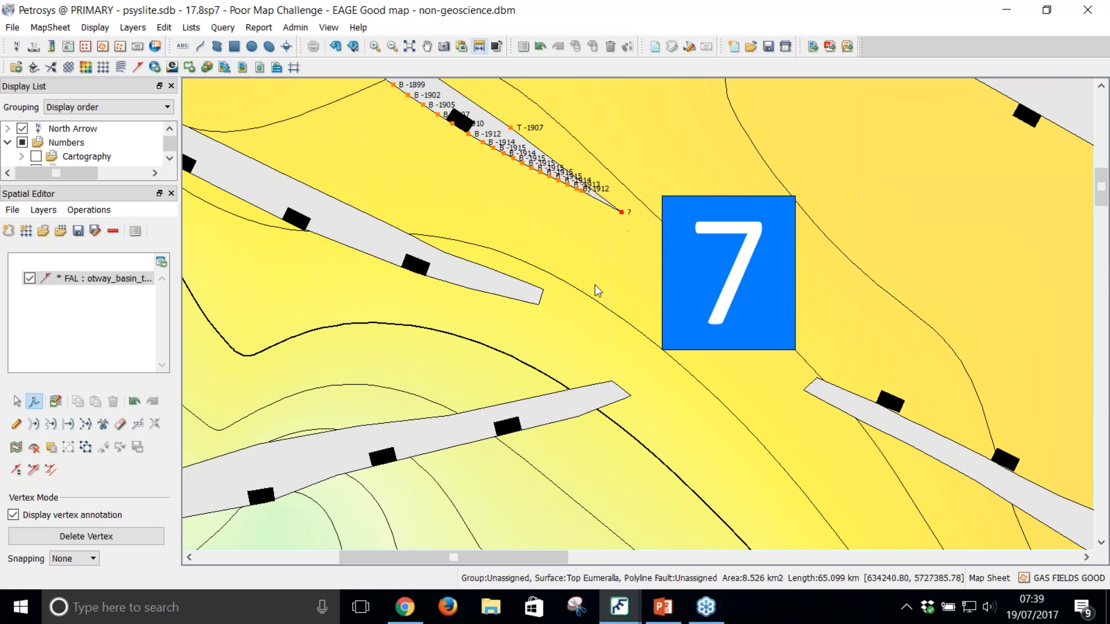
scroll(592, 297, "down", 1)
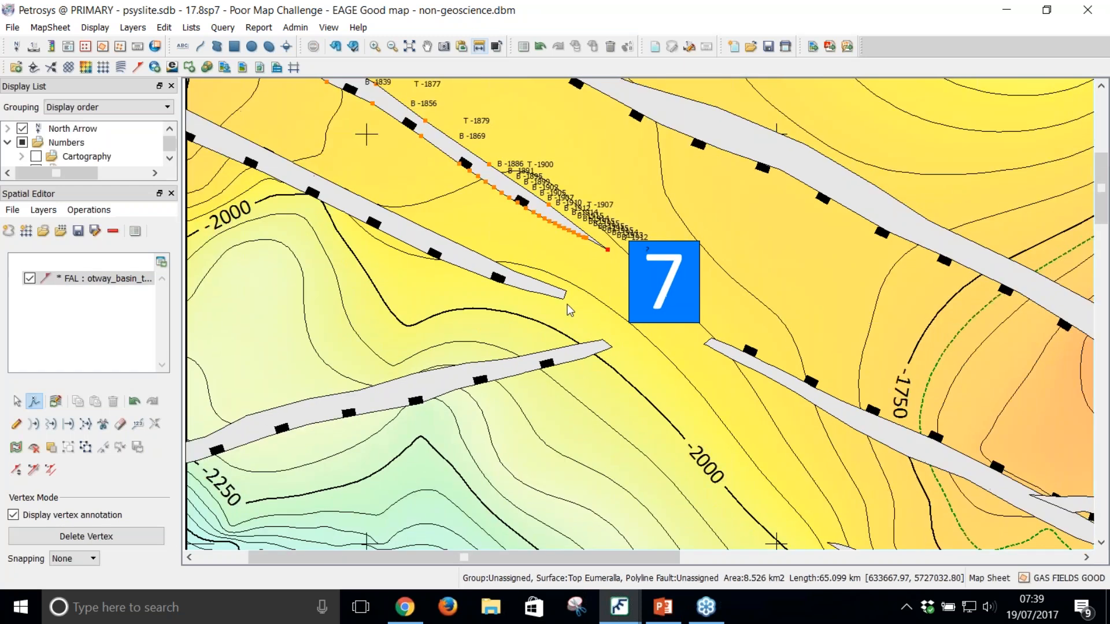
left_click(598, 288)
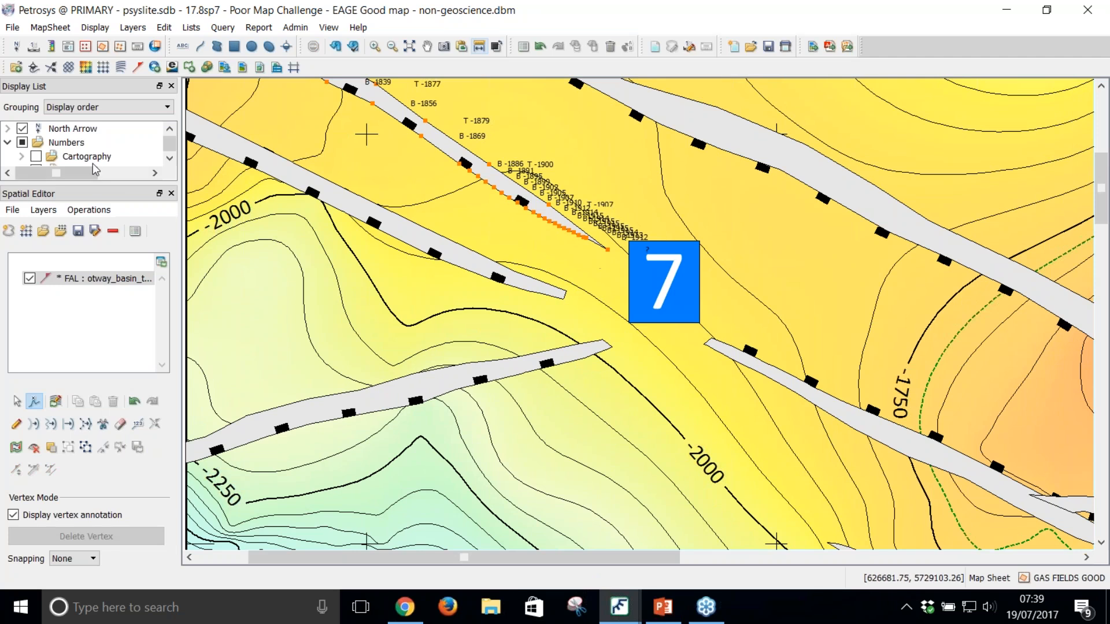
Step: Show the Otway 2D seismic lines and check their coverage around the blunt fault tips near marker 7
left_click_drag(97, 185, 97, 243)
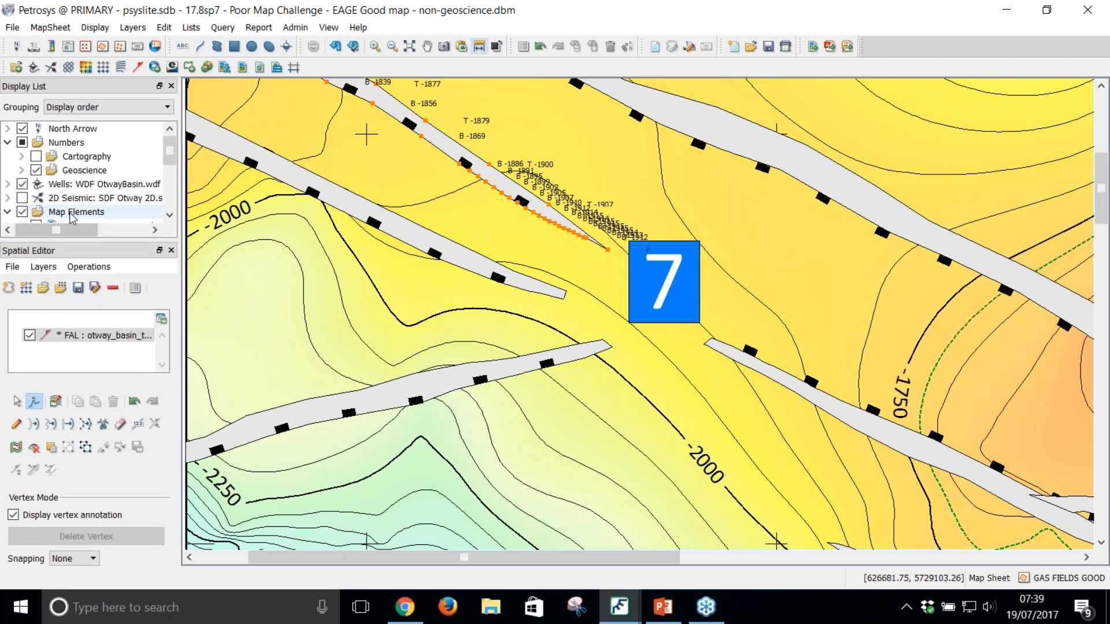
left_click(24, 201)
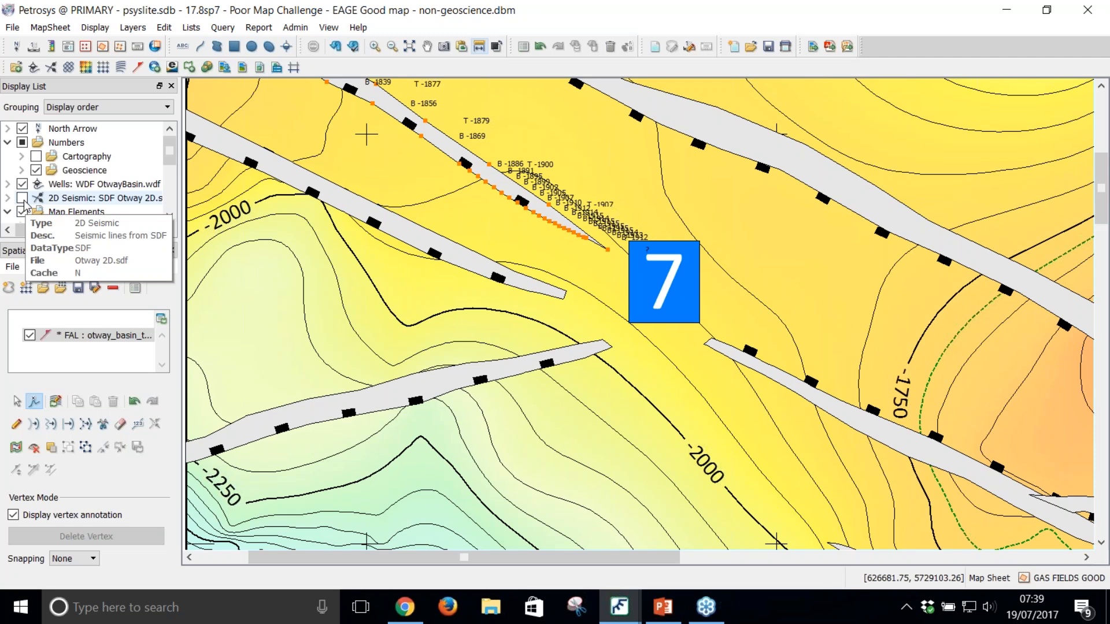
left_click(23, 199)
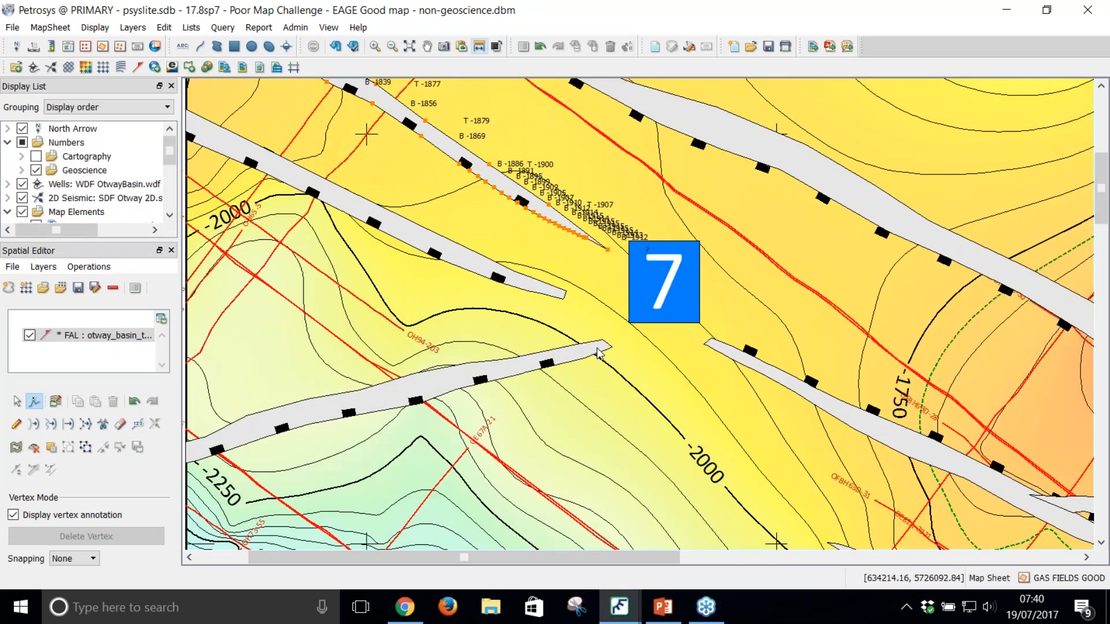
scroll(599, 347, "down", 3)
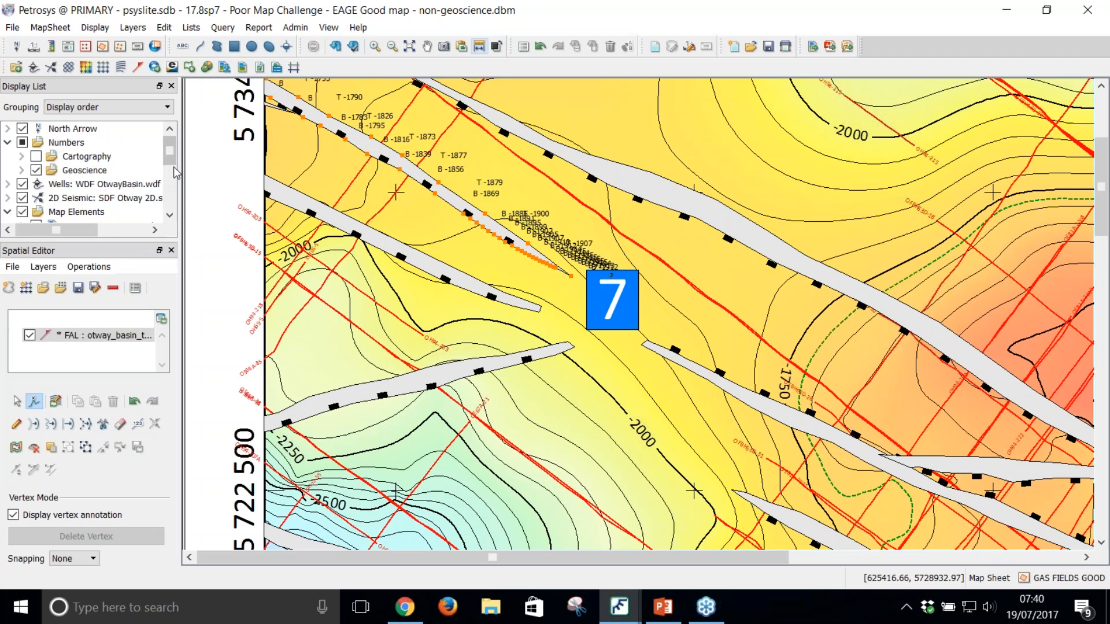
left_click_drag(508, 338, 500, 300)
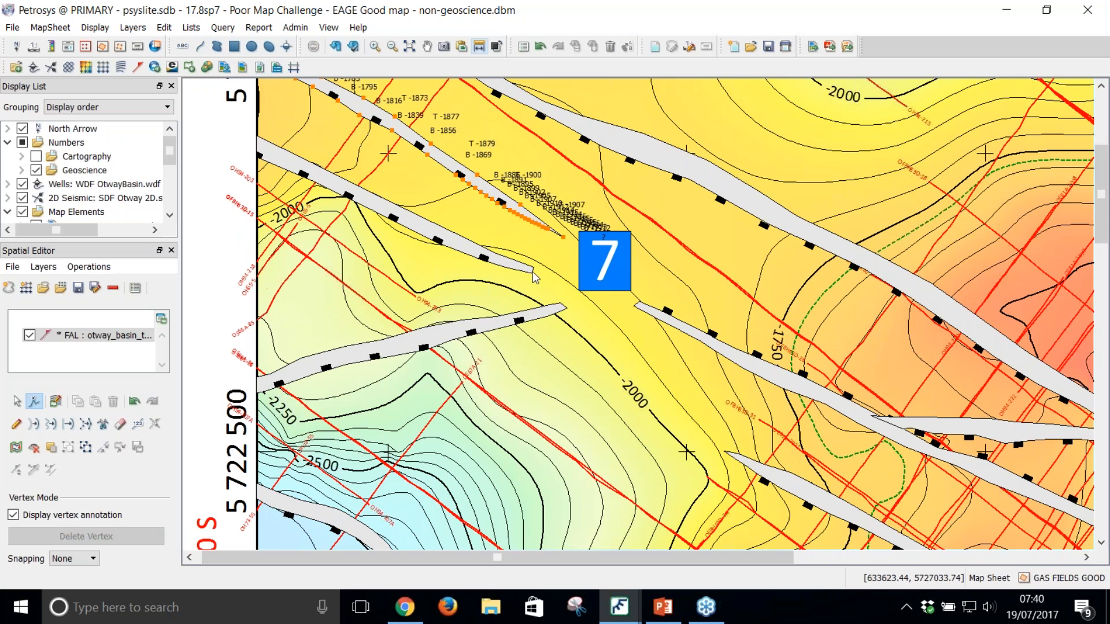
scroll(533, 276, "up", 2)
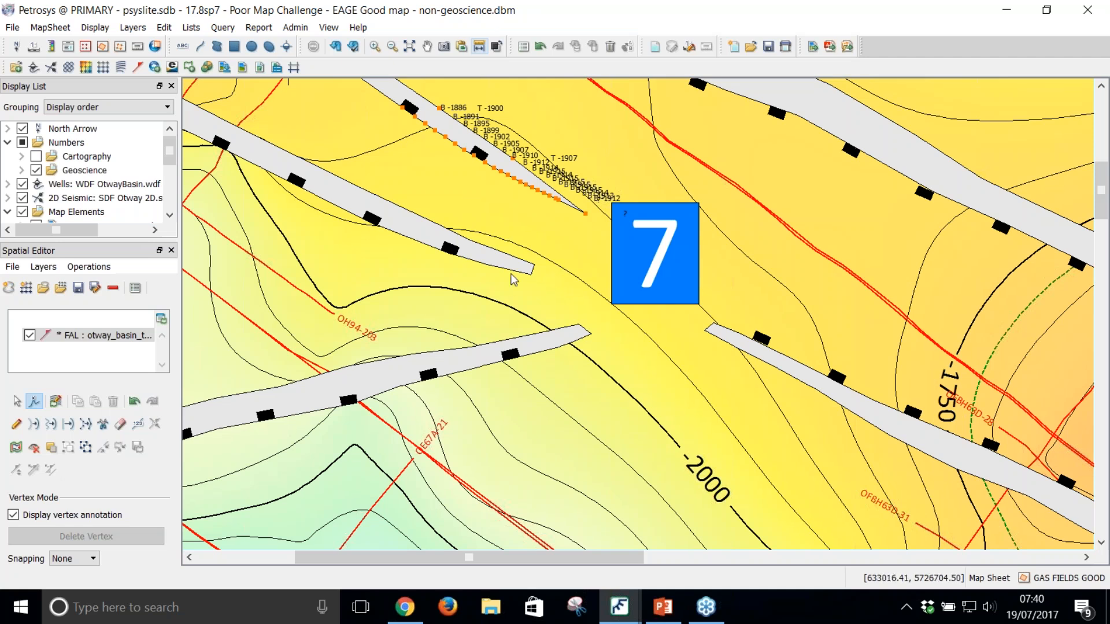
Step: Erase the blunt end outlines of the three remaining faults that stop short around marker 7
left_click(16, 401)
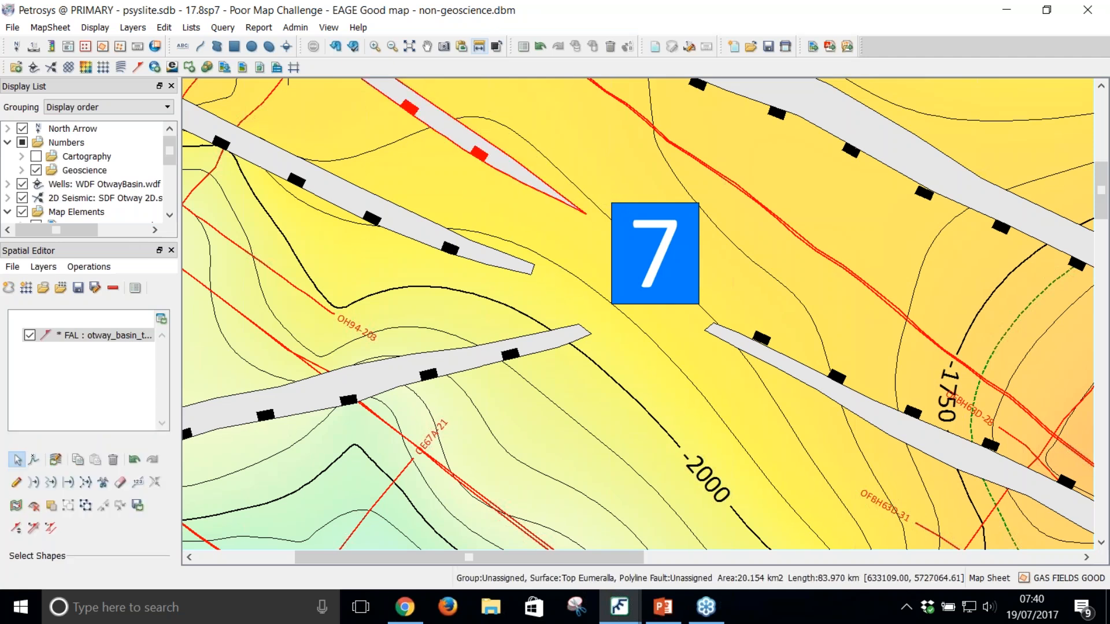
left_click_drag(516, 250, 717, 383)
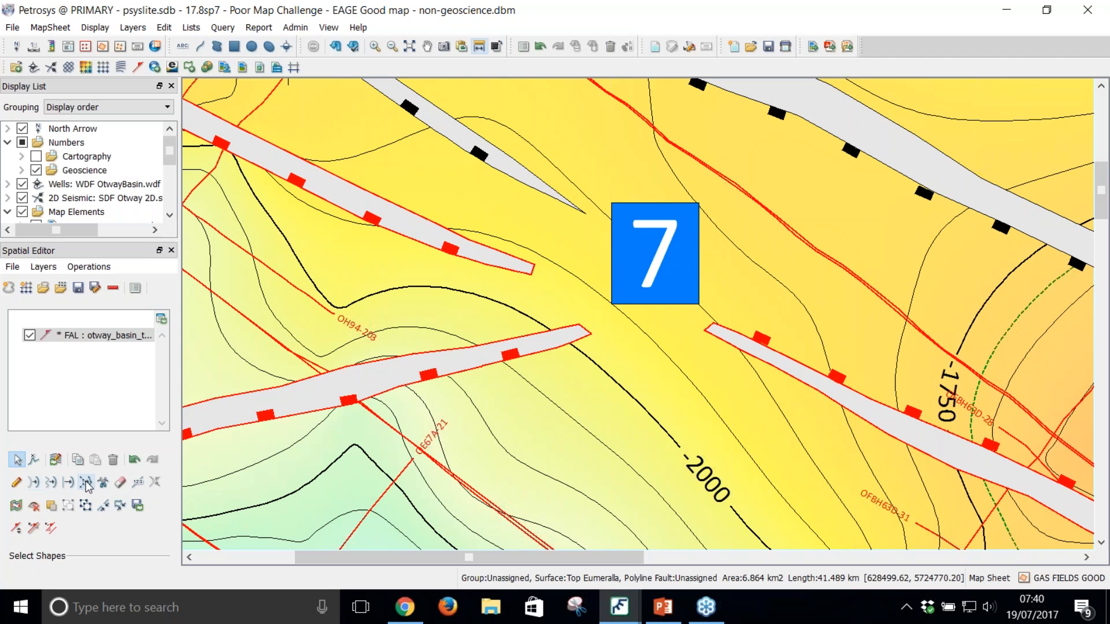
left_click(120, 482)
left_click_drag(569, 294, 681, 313)
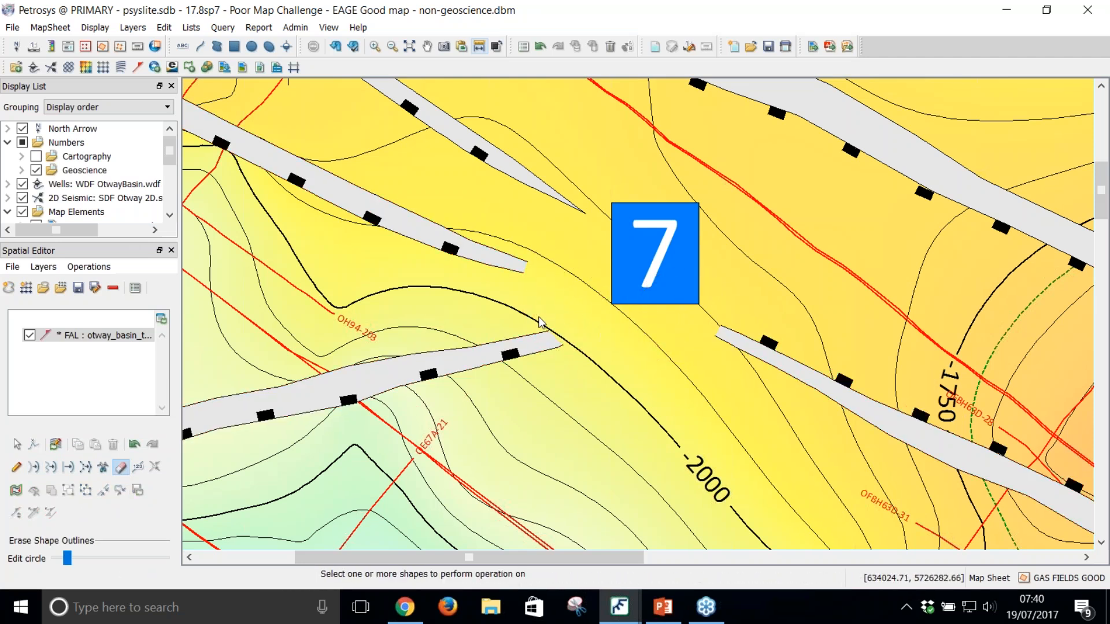
Step: Start digitizing fault shapes and hide the two Top Eumeralla Fm surface layers listed below the fault layer
left_click(17, 469)
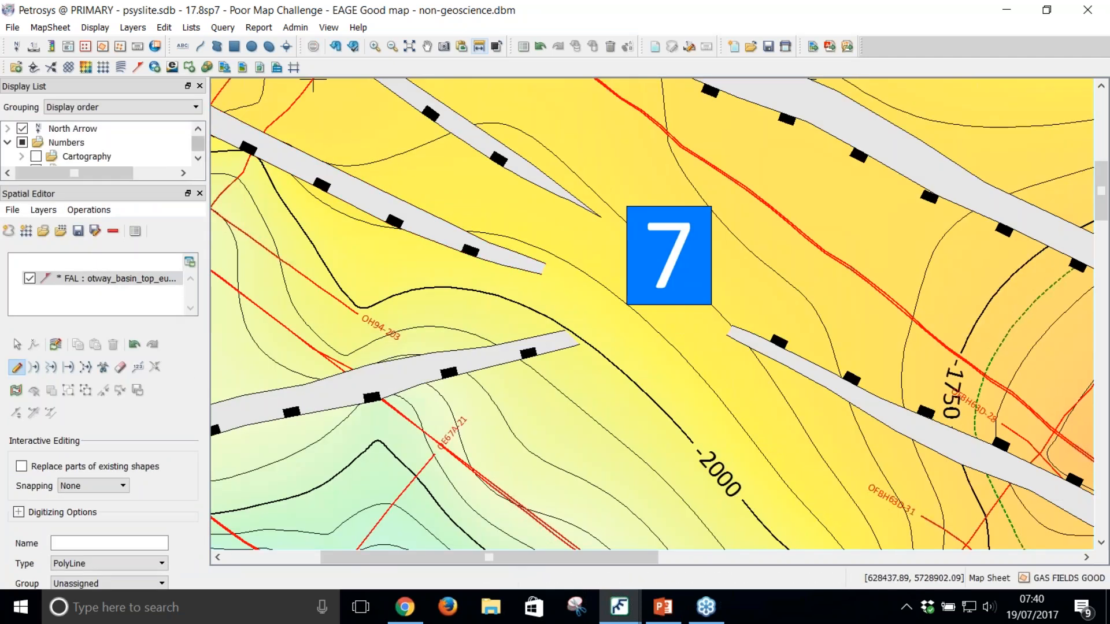
left_click(199, 157)
left_click(198, 158)
left_click(198, 158)
left_click(198, 157)
left_click(198, 157)
left_click(198, 158)
left_click(198, 157)
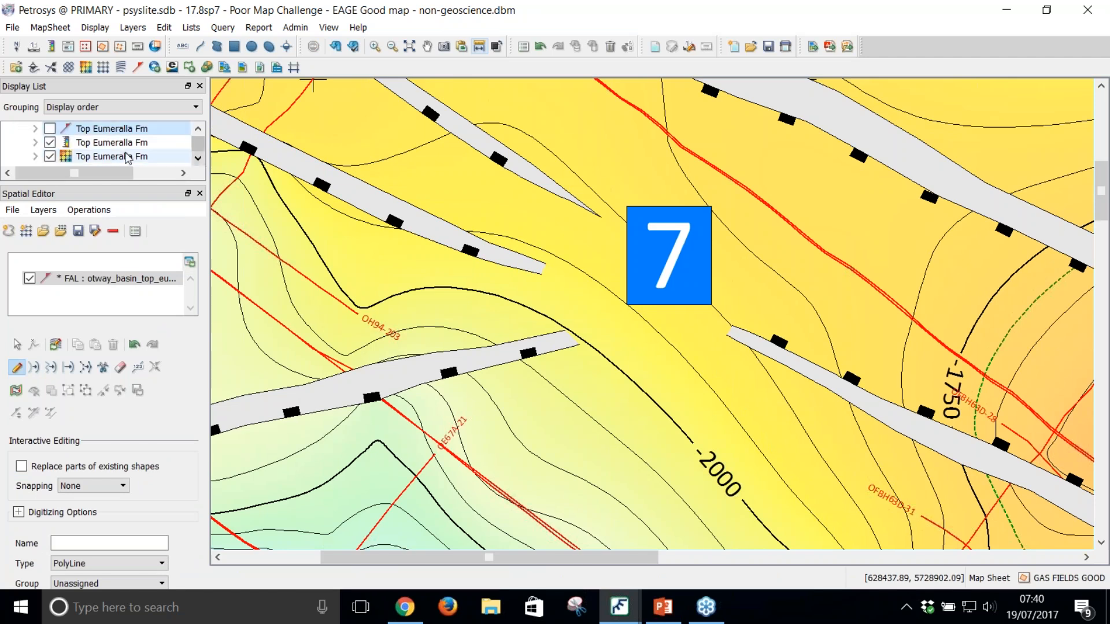
left_click(50, 156)
left_click(50, 142)
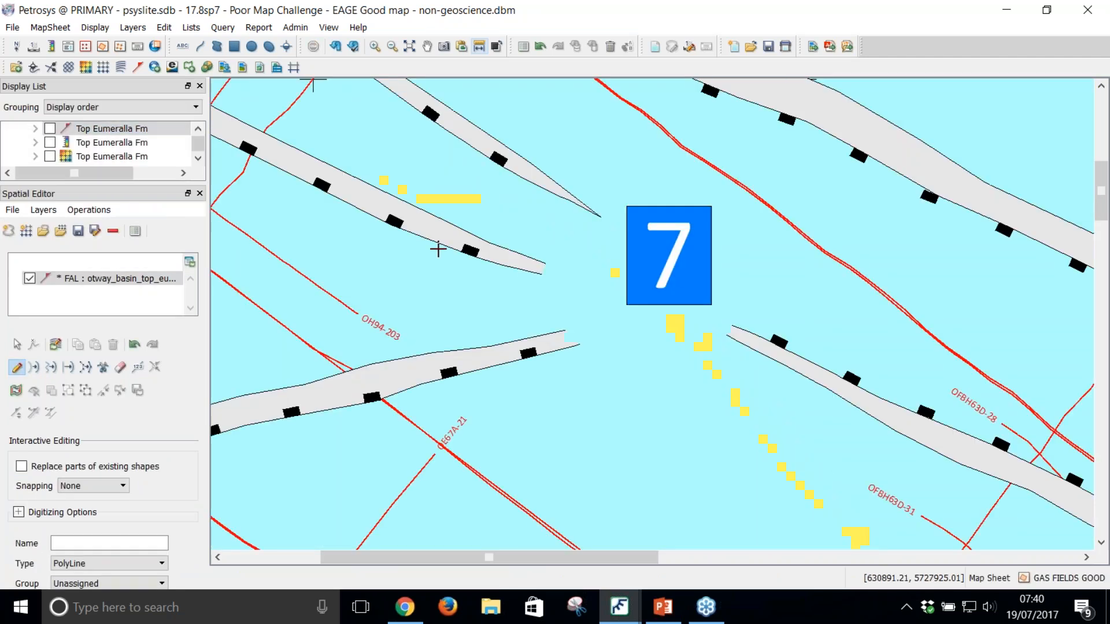
Step: Redraw the three erased fault ends around marker 7 so each polygon closes at a pointed tip
left_click(541, 274)
left_click(588, 284)
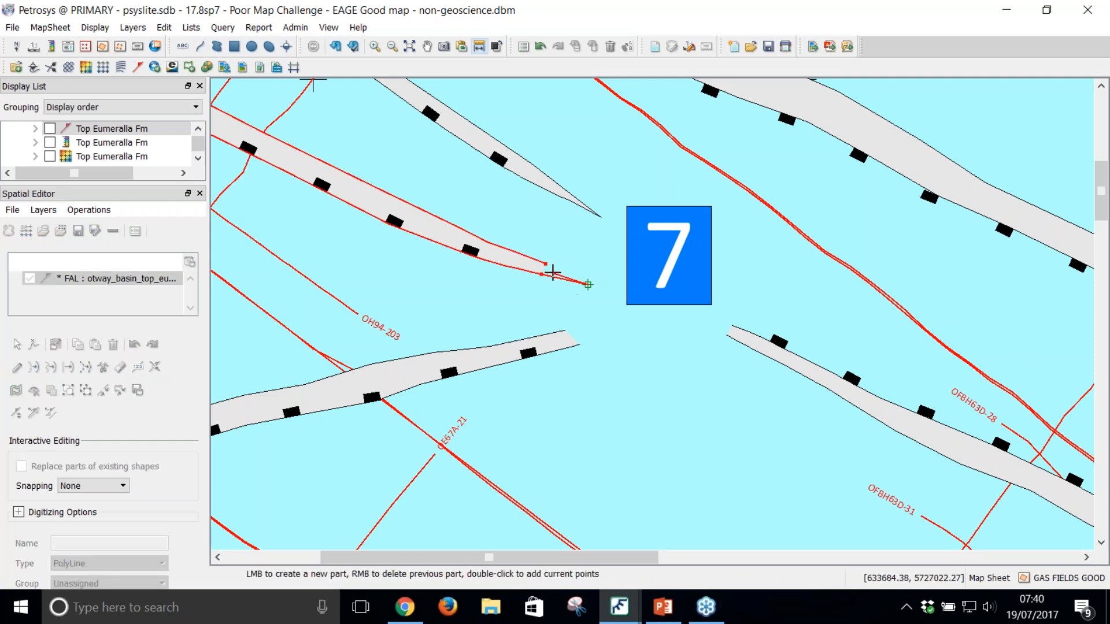
double_click(547, 268)
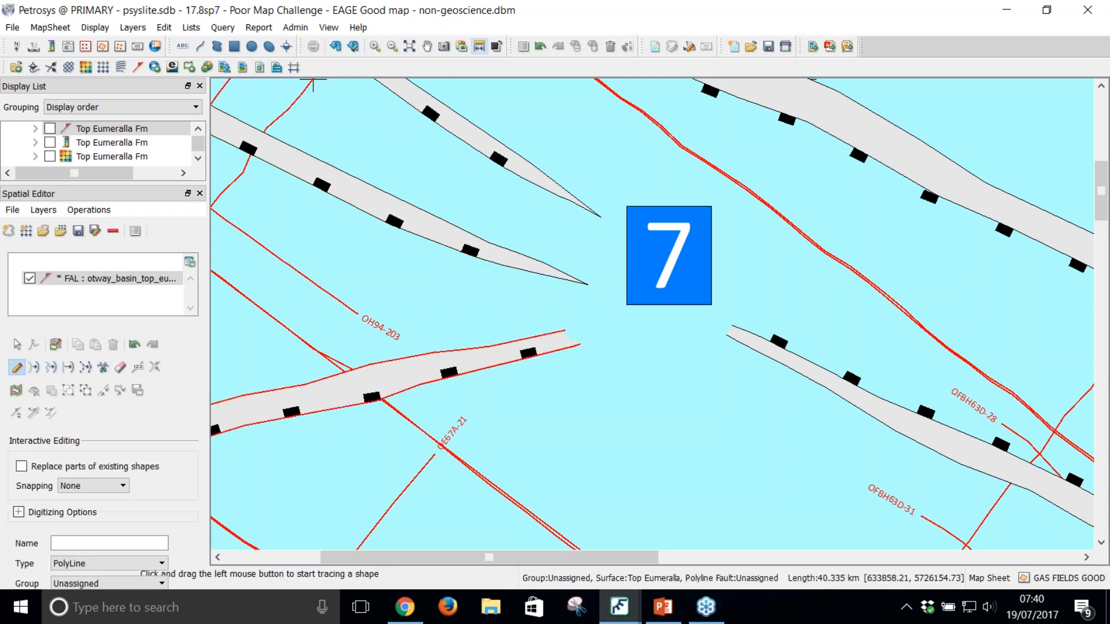
left_click(563, 328)
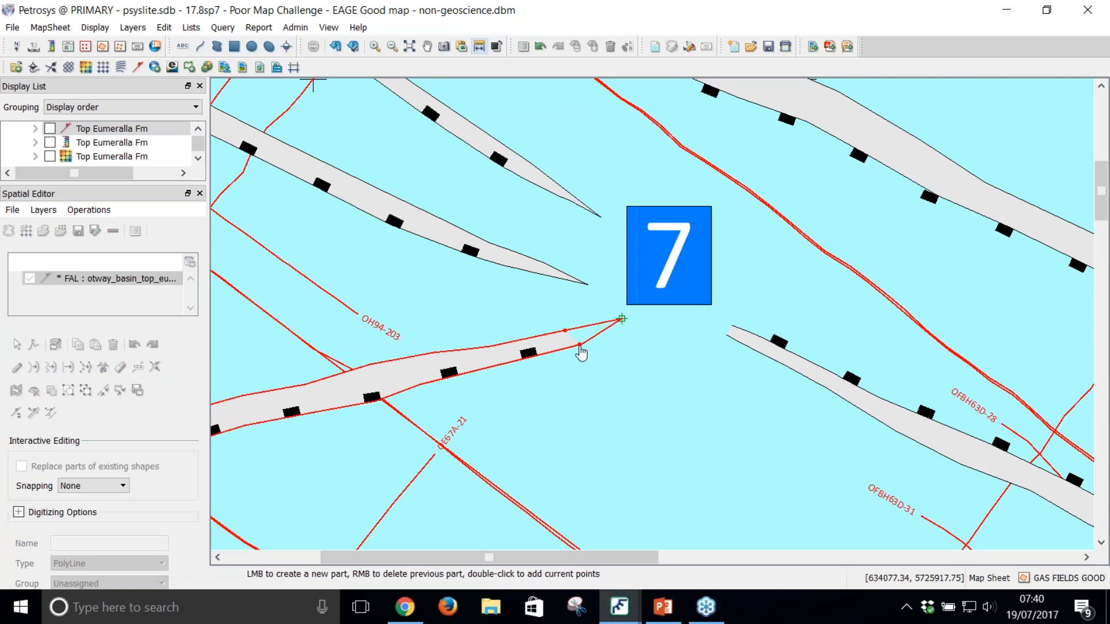
double_click(582, 351)
left_click(723, 339)
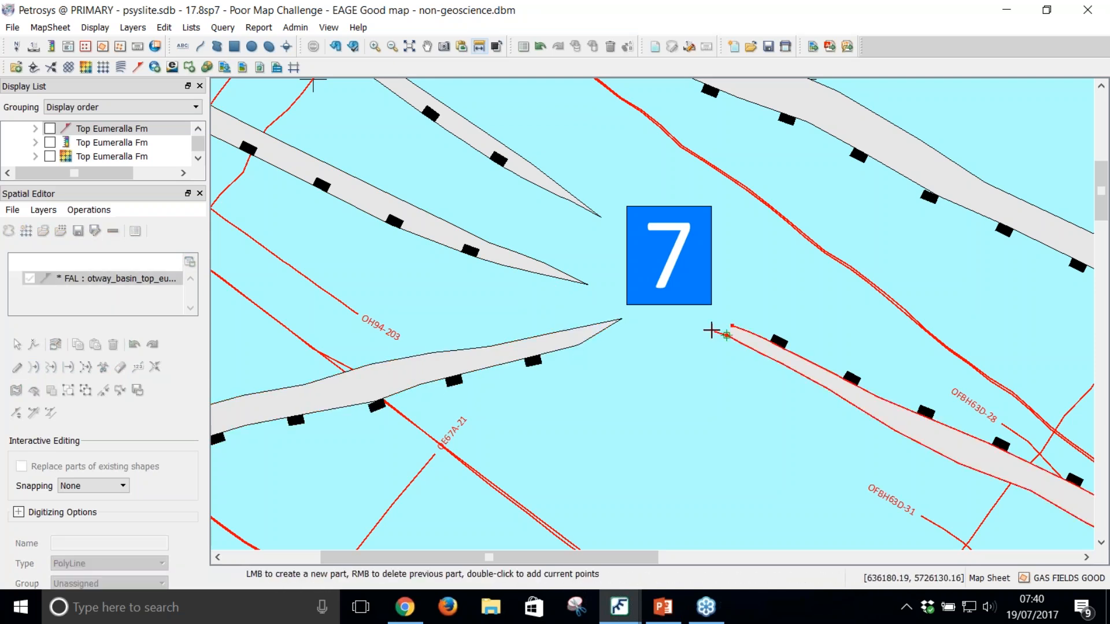
double_click(699, 318)
key("Escape")
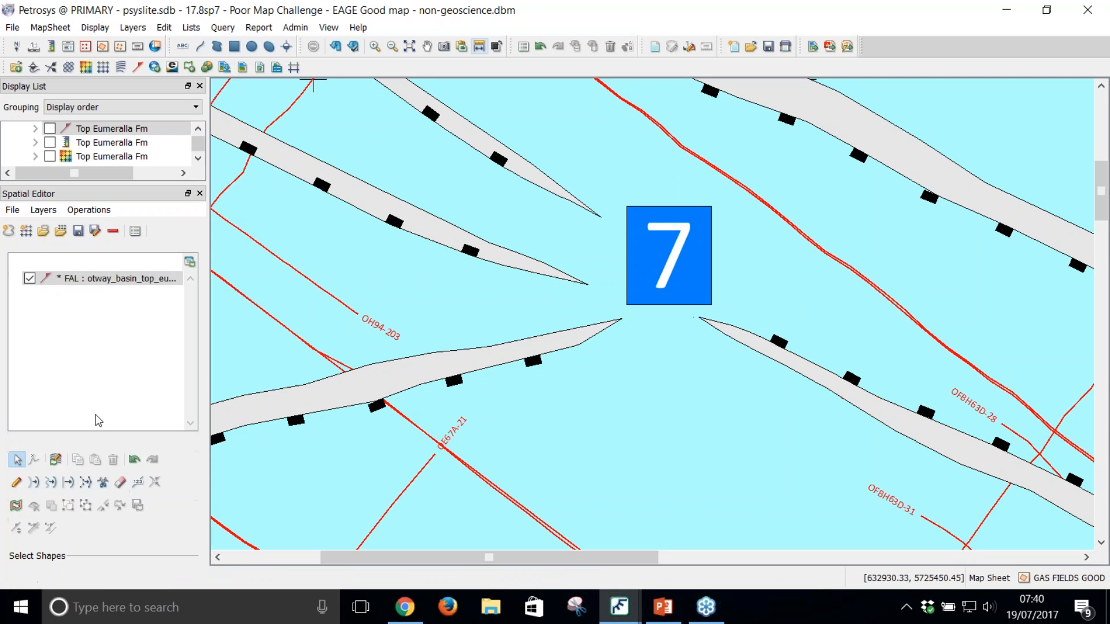
Step: Smooth the outlines of the three redrawn faults interactively near their tips around marker 7
left_click(51, 482)
left_click(439, 375)
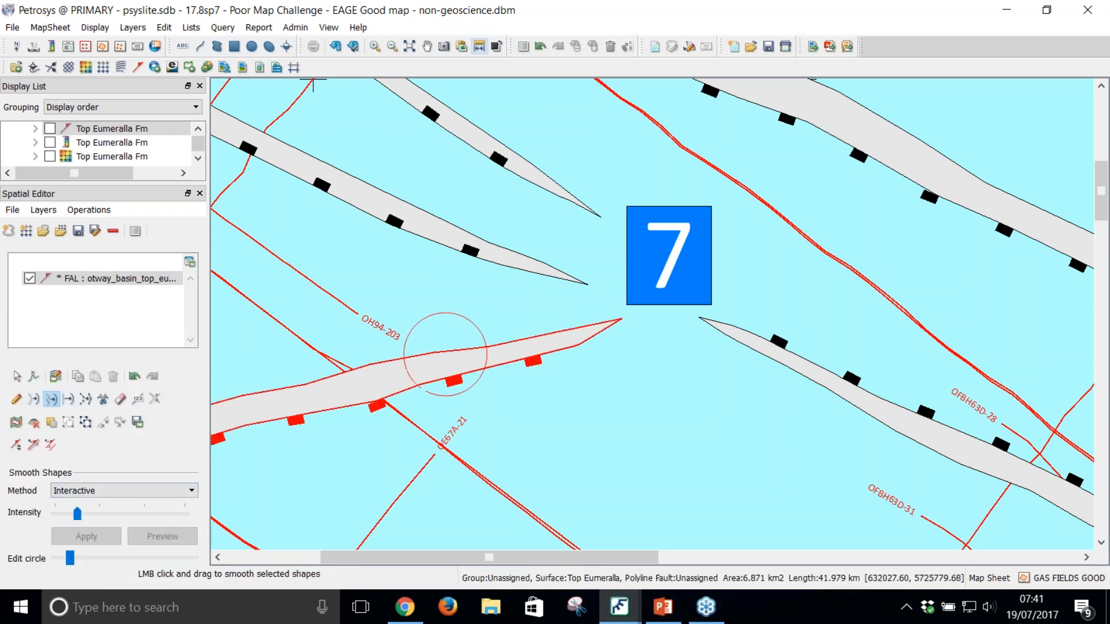
left_click_drag(535, 345, 541, 340)
left_click(512, 260)
left_click_drag(522, 226, 801, 397)
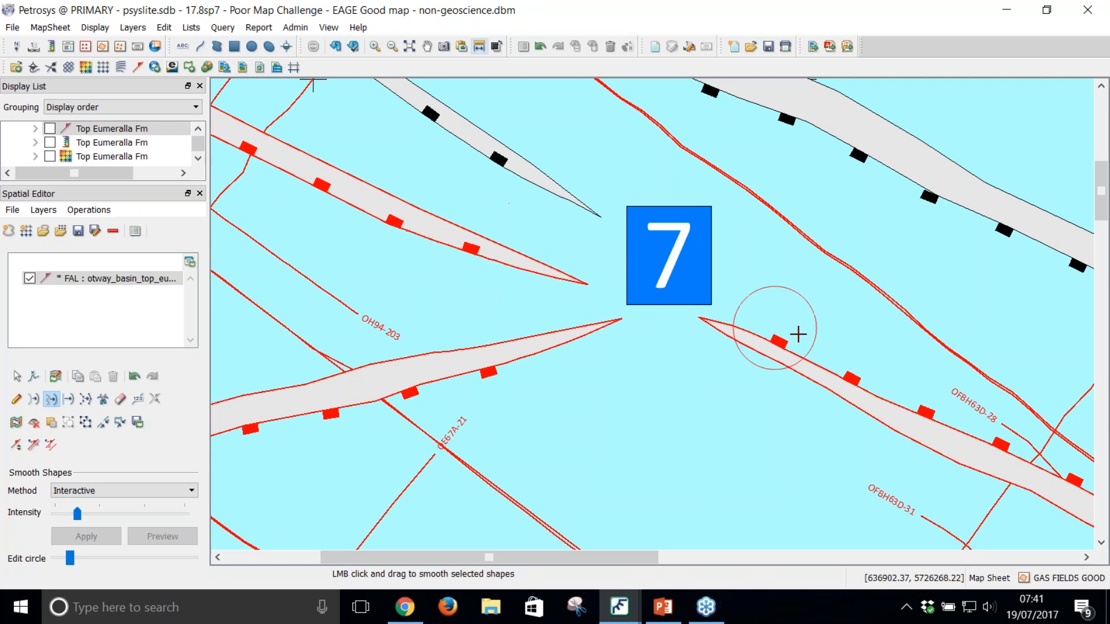
right_click(819, 356)
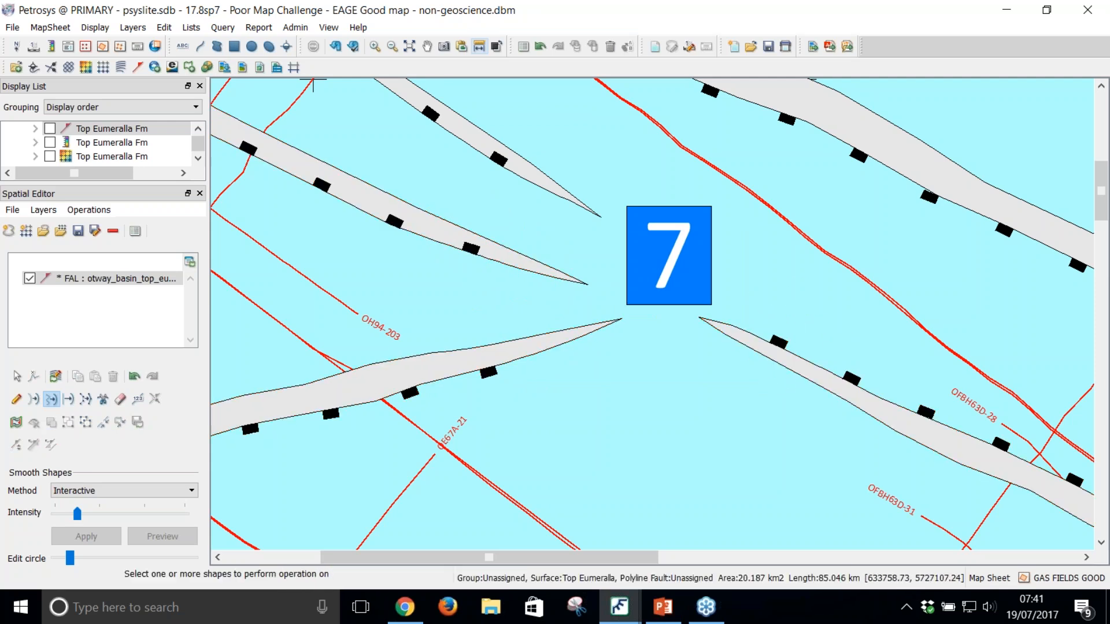
Step: Flip the fault symbols of the two faults west and northwest of marker 7 to the outside of their southwestern edges
scroll(602, 277, "down", 3)
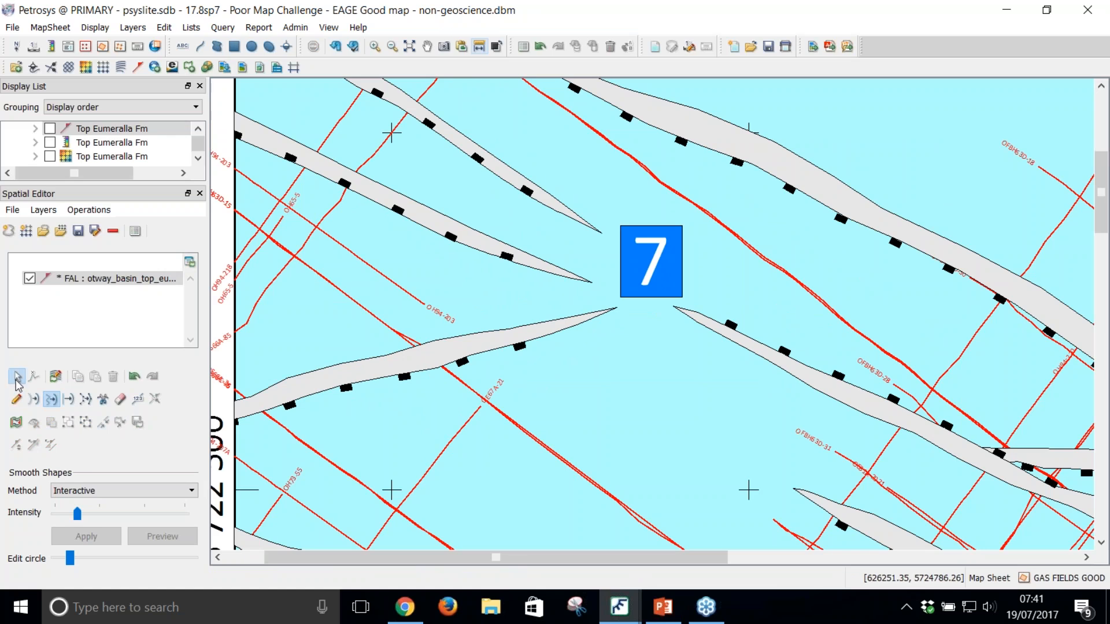
left_click(17, 378)
left_click_drag(508, 290, 538, 174)
left_click(50, 529)
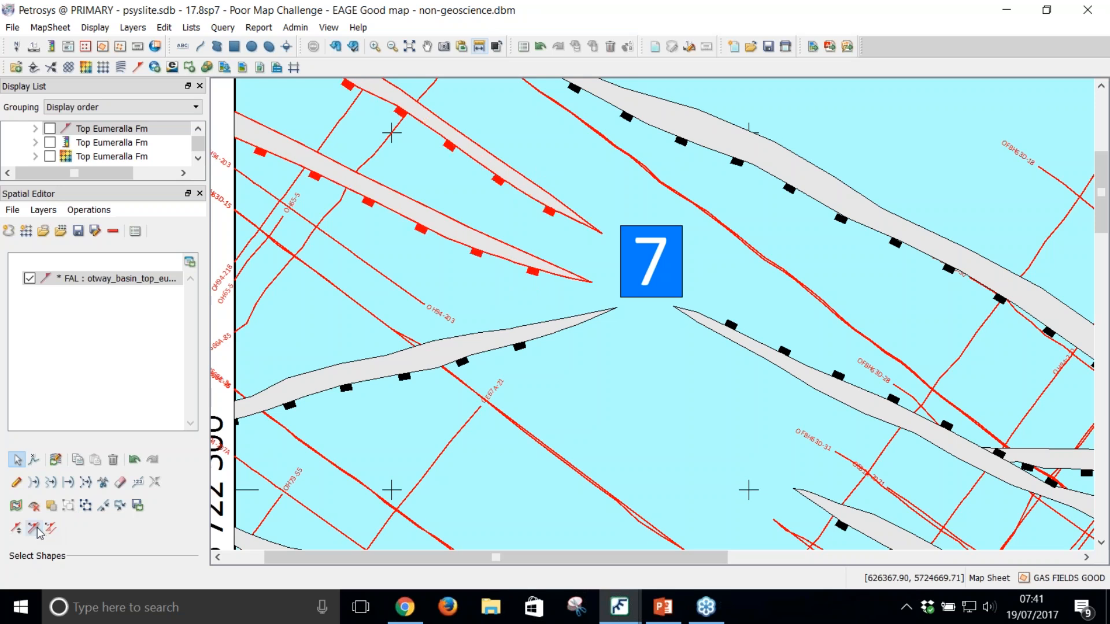
left_click(36, 527)
left_click(37, 527)
left_click(37, 527)
left_click(37, 527)
left_click(603, 388)
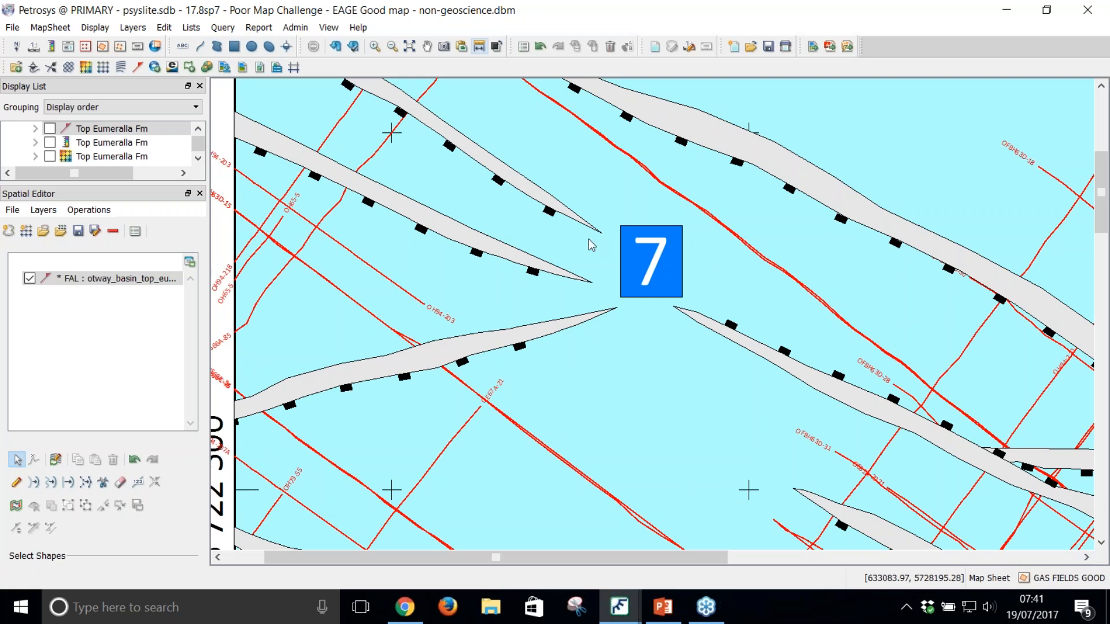
Step: Show the Top Eumeralla Fm grid layer again and review the edited faults around marker 7
scroll(607, 263, "down", 6)
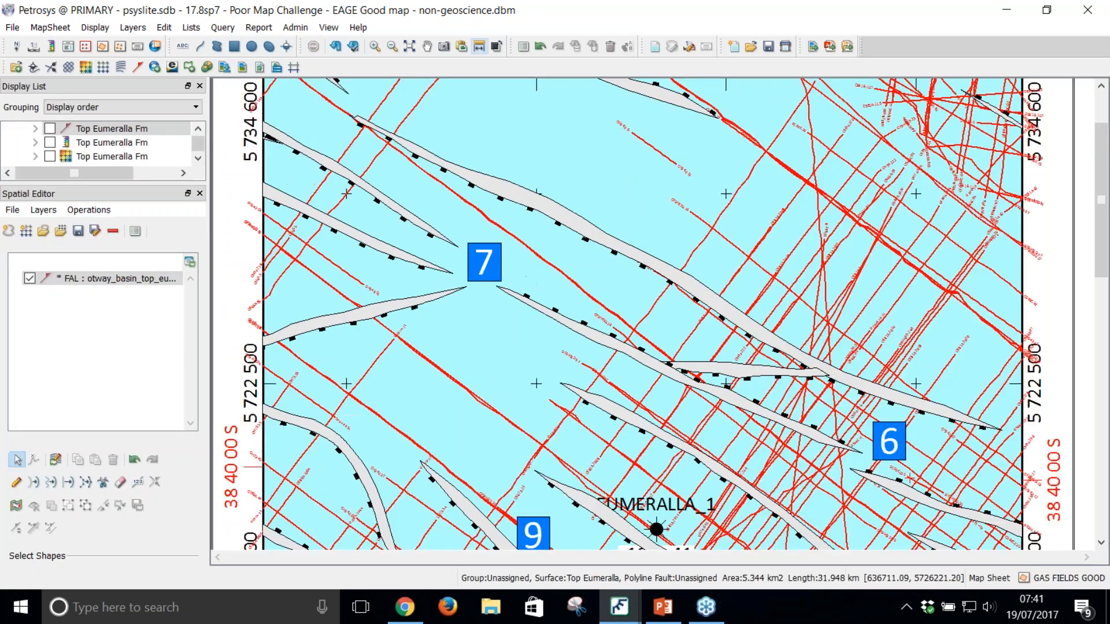
scroll(514, 289, "down", 2)
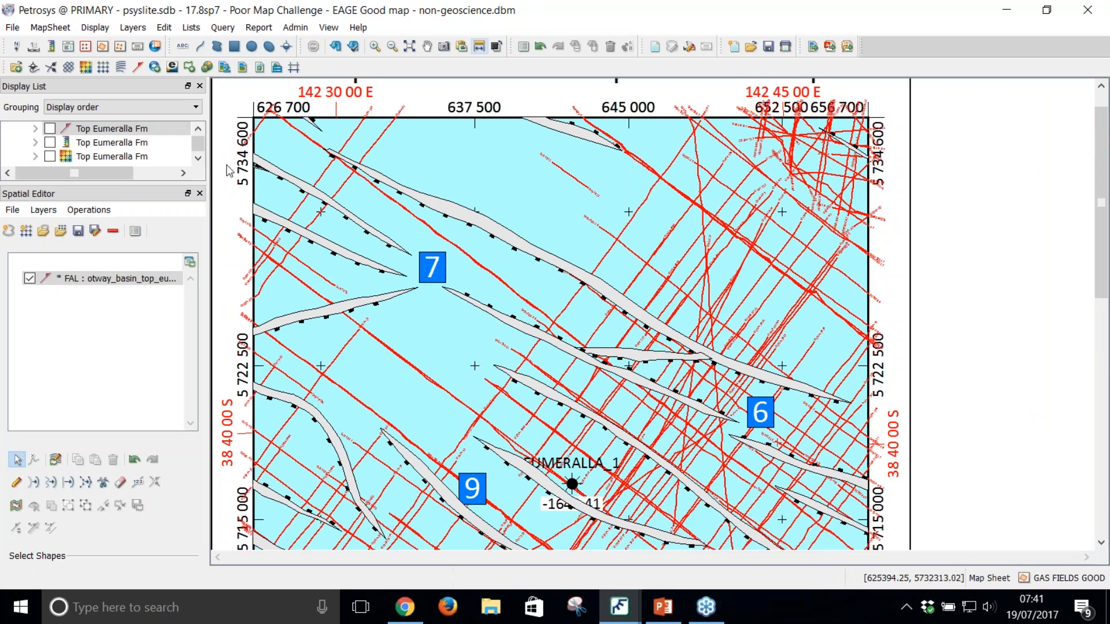
left_click(50, 156)
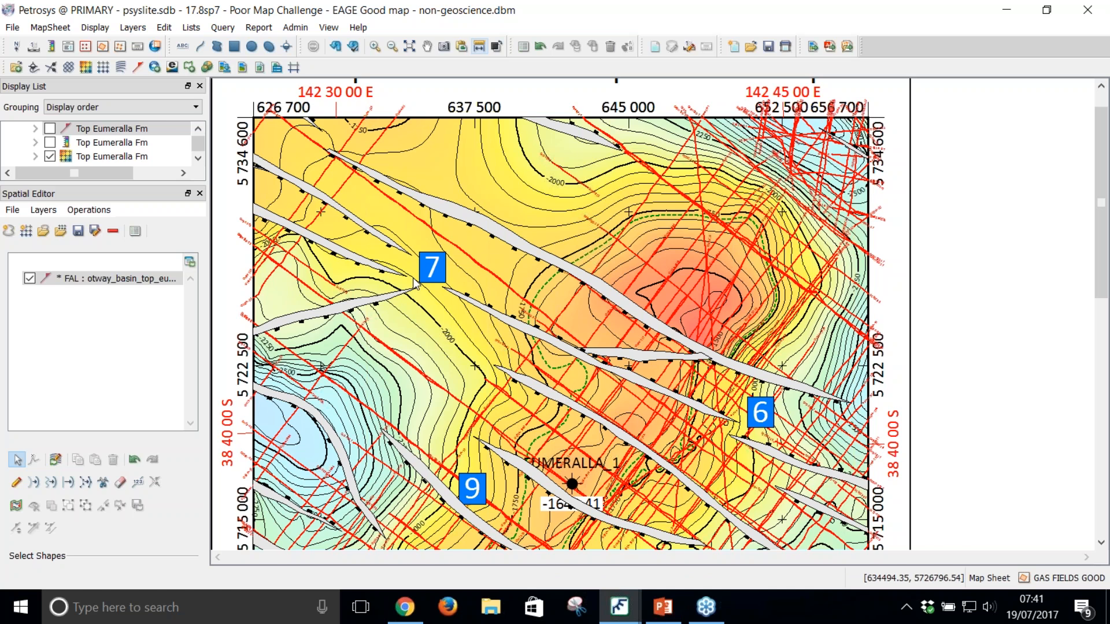
scroll(415, 283, "up", 1)
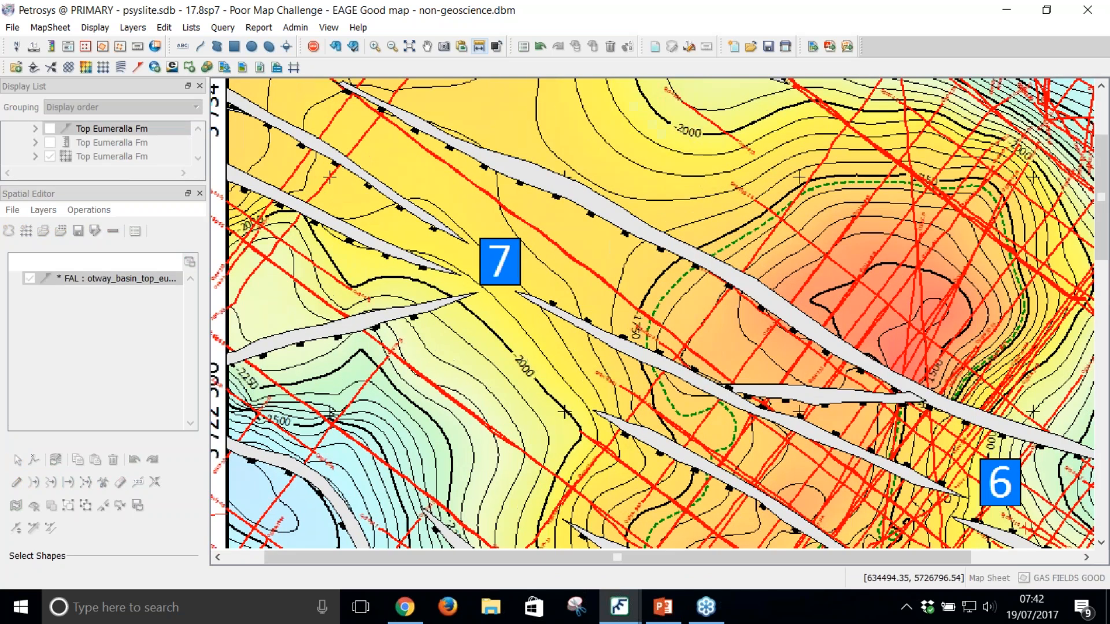
scroll(418, 277, "up", 1)
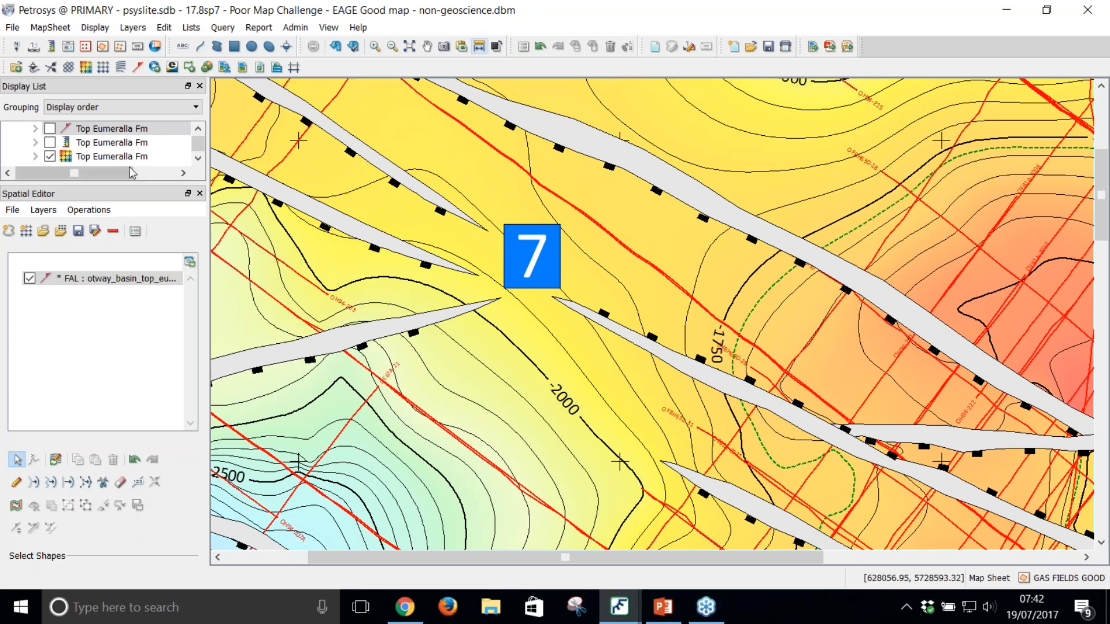
Step: Enlarge the display list and hide the Otway 2D seismic lines
scroll(200, 130, "up", 5)
scroll(200, 130, "up", 1)
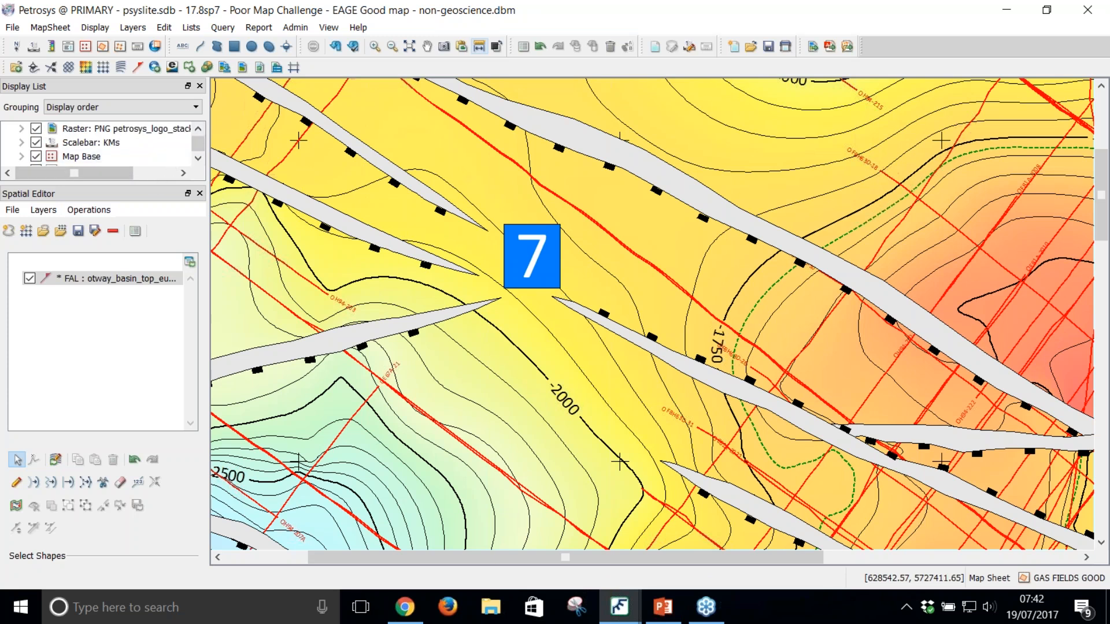
left_click_drag(162, 183, 154, 299)
scroll(200, 200, "up", 2)
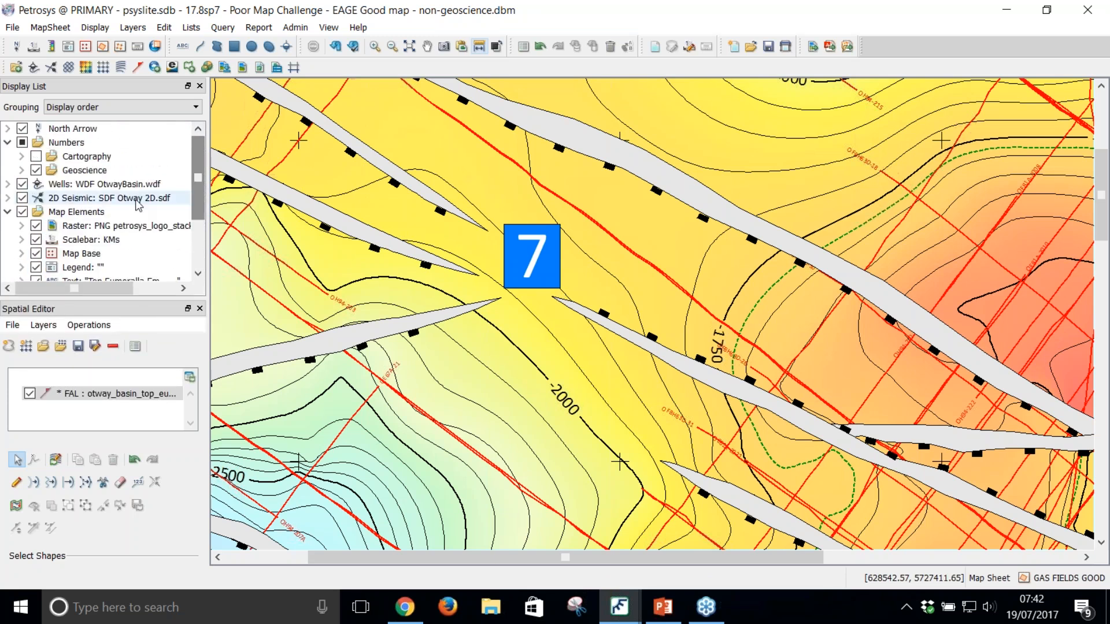
left_click(22, 197)
Step: Examine the contours along the fault at marker 8, toggling the Otway 2D seismic lines on and off for comparison
scroll(536, 359, "down", 5)
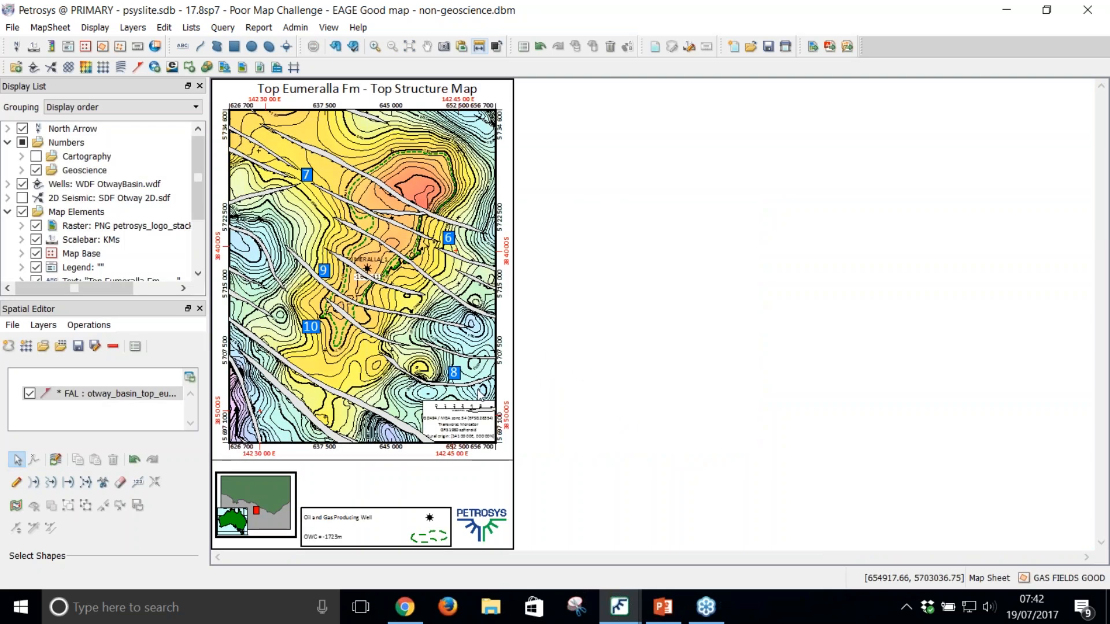
scroll(729, 368, "up", 3)
scroll(727, 370, "up", 2)
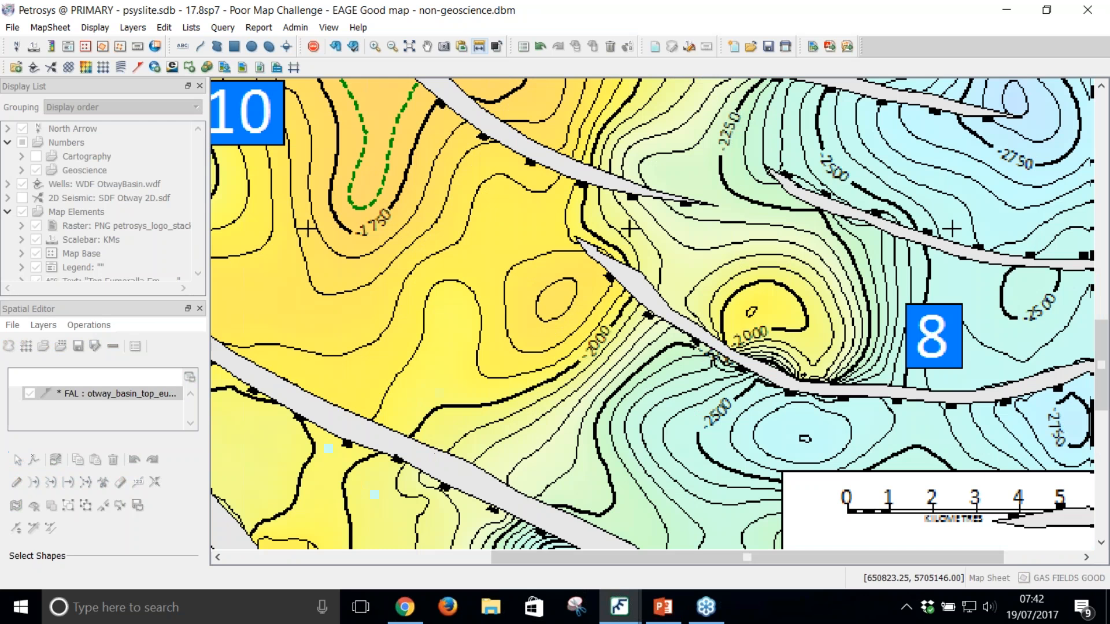
left_click_drag(839, 369, 709, 268)
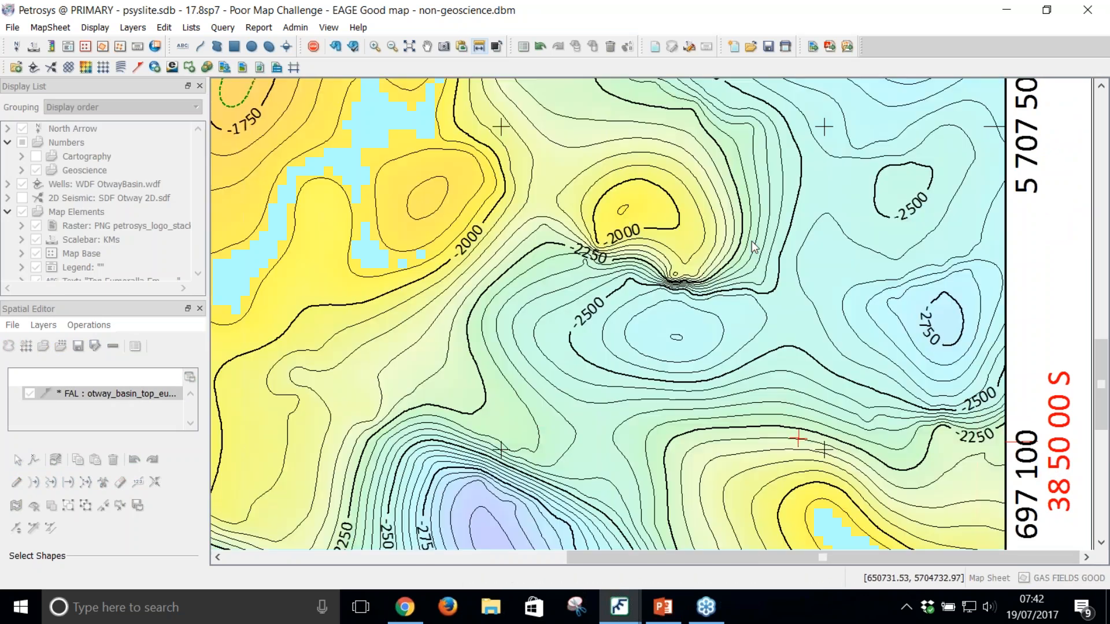
scroll(749, 259, "up", 2)
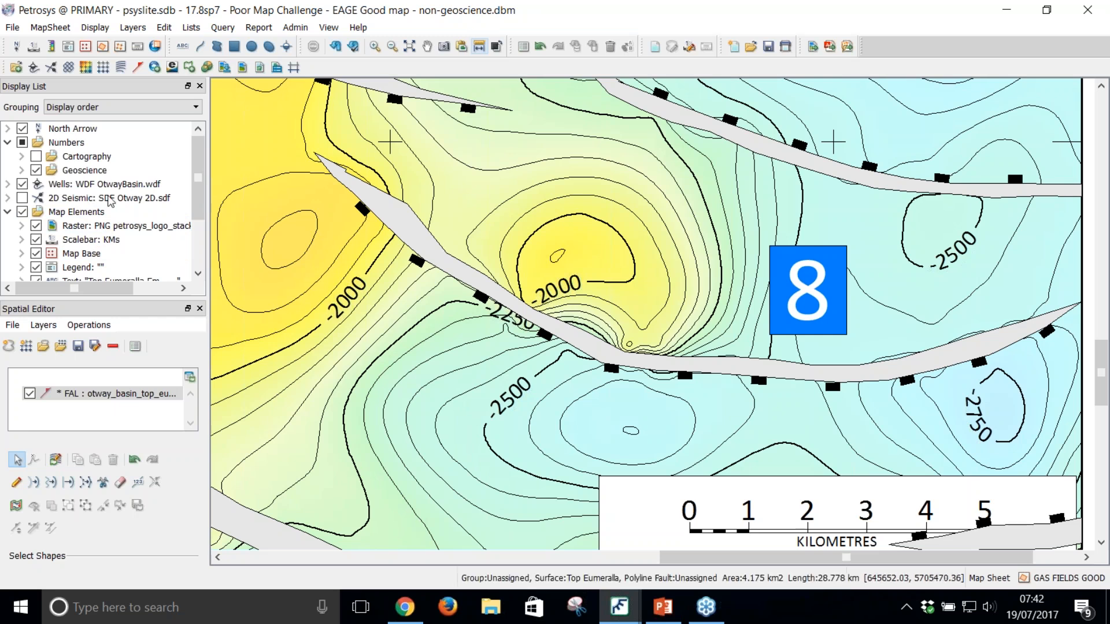
left_click(22, 199)
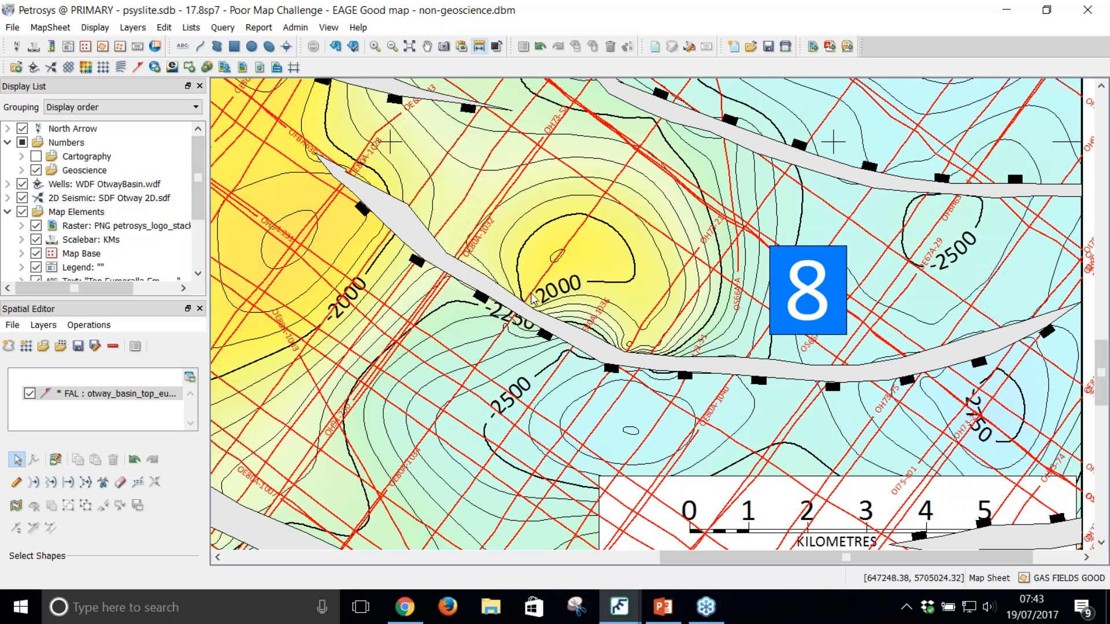
left_click(22, 198)
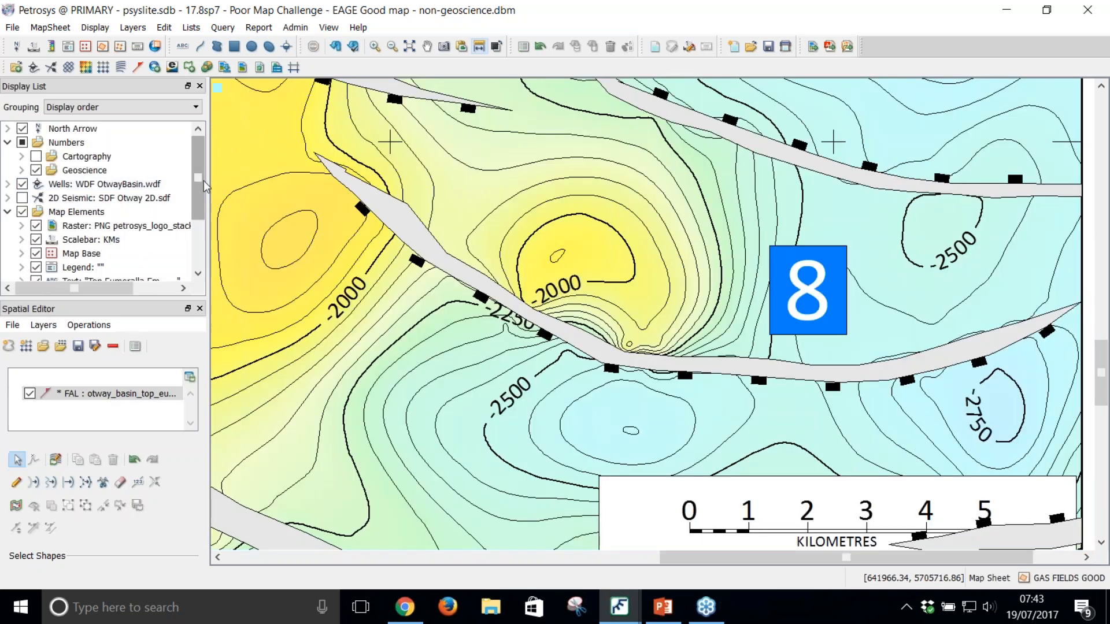
Step: Load the Eumeralla_Depth grid into the Spatial Editor and place the fault layer above it
left_click_drag(197, 182, 198, 228)
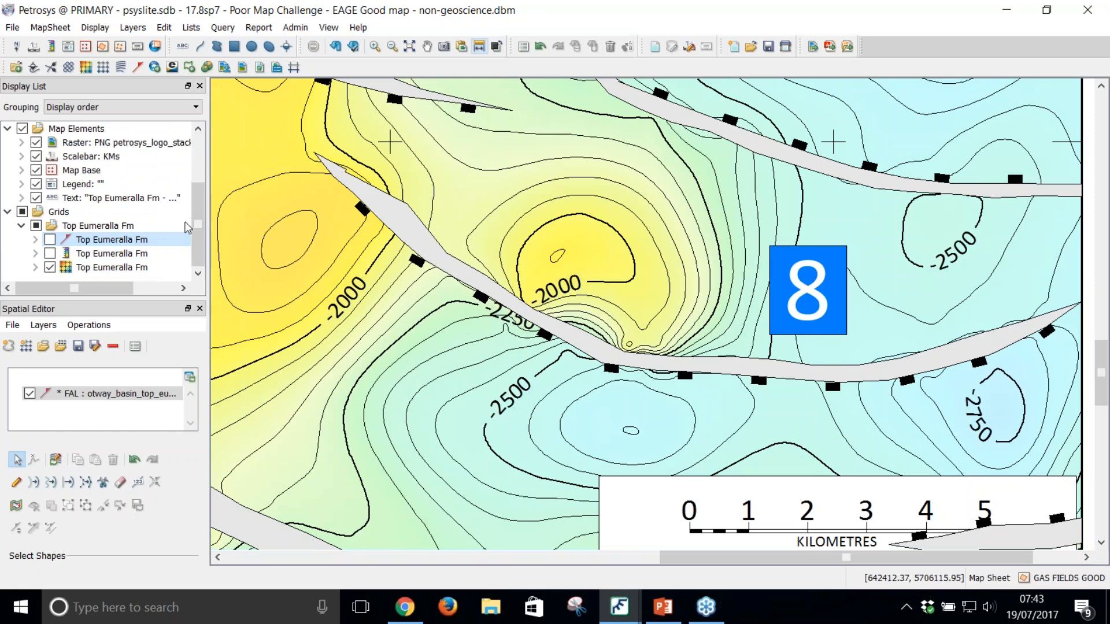
left_click(113, 268)
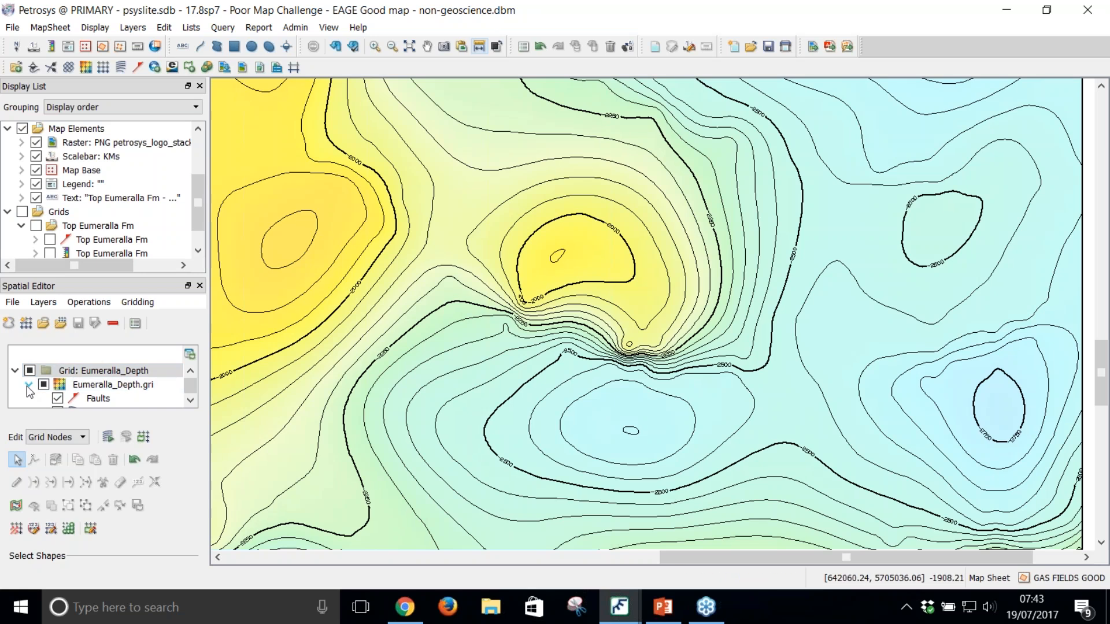
left_click(70, 384)
left_click_drag(69, 384, 72, 370)
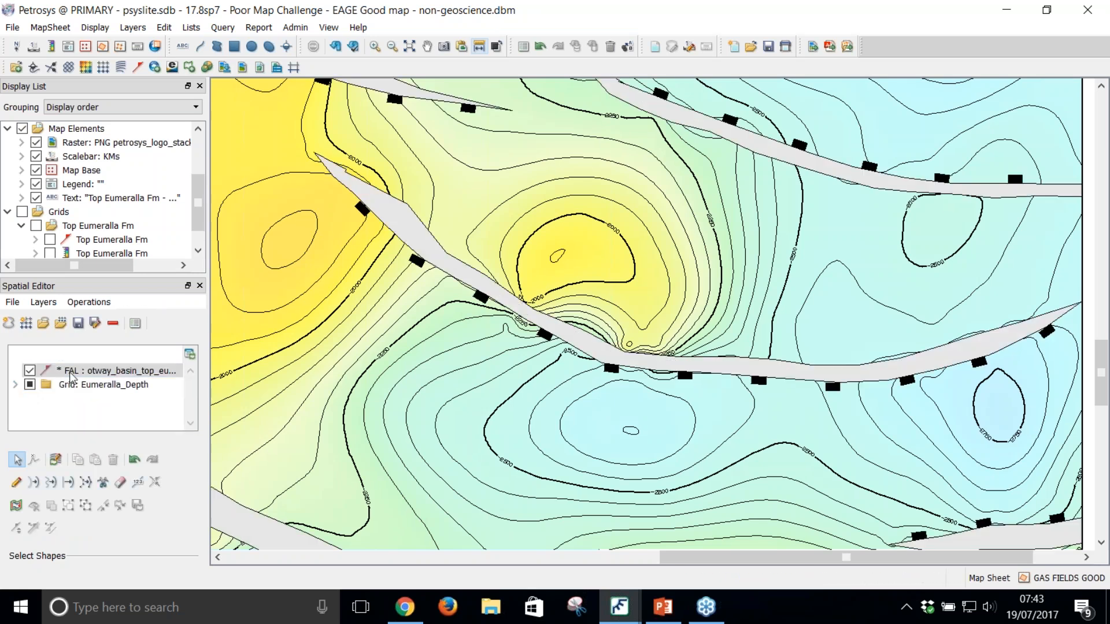
double_click(43, 384)
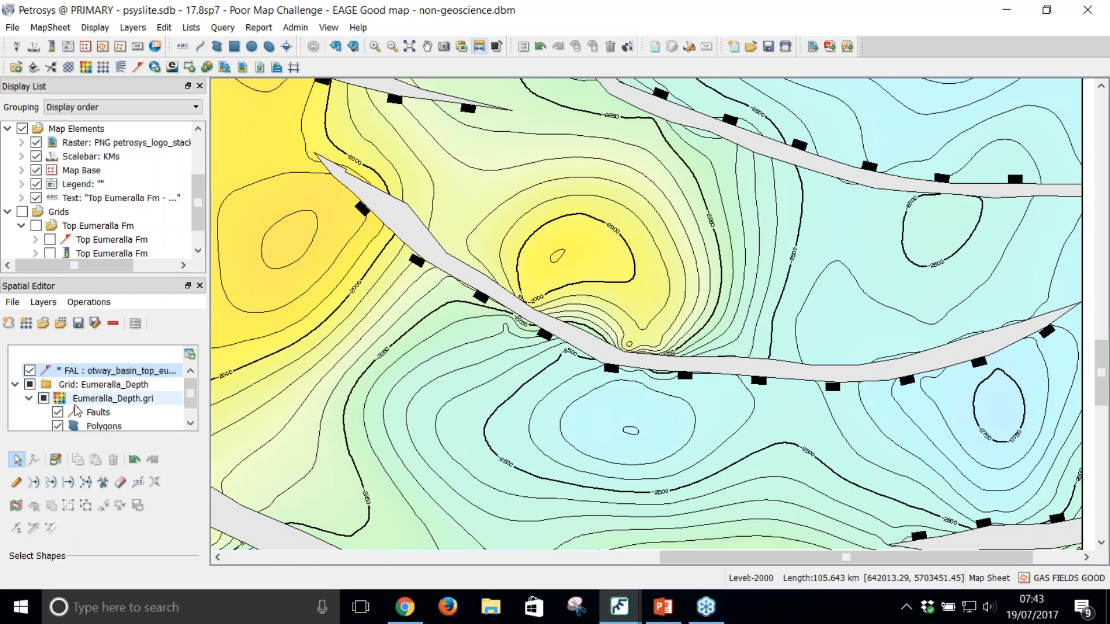
Step: Turn off computing the grid within faults in the Eumeralla_Depth grid definition
left_click(102, 400)
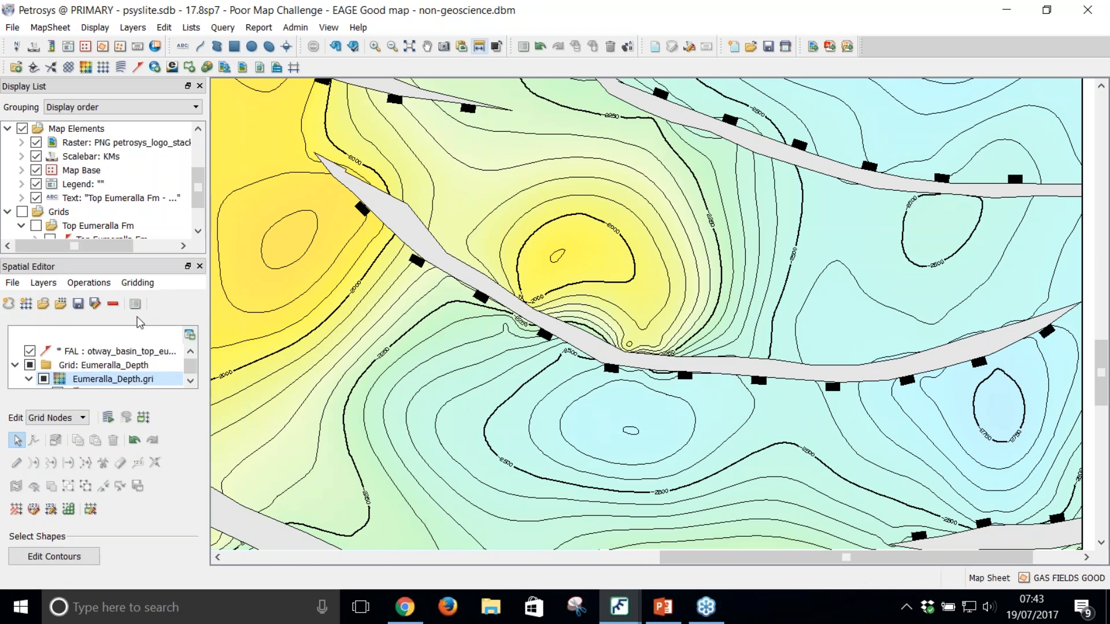
left_click(149, 284)
left_click(155, 355)
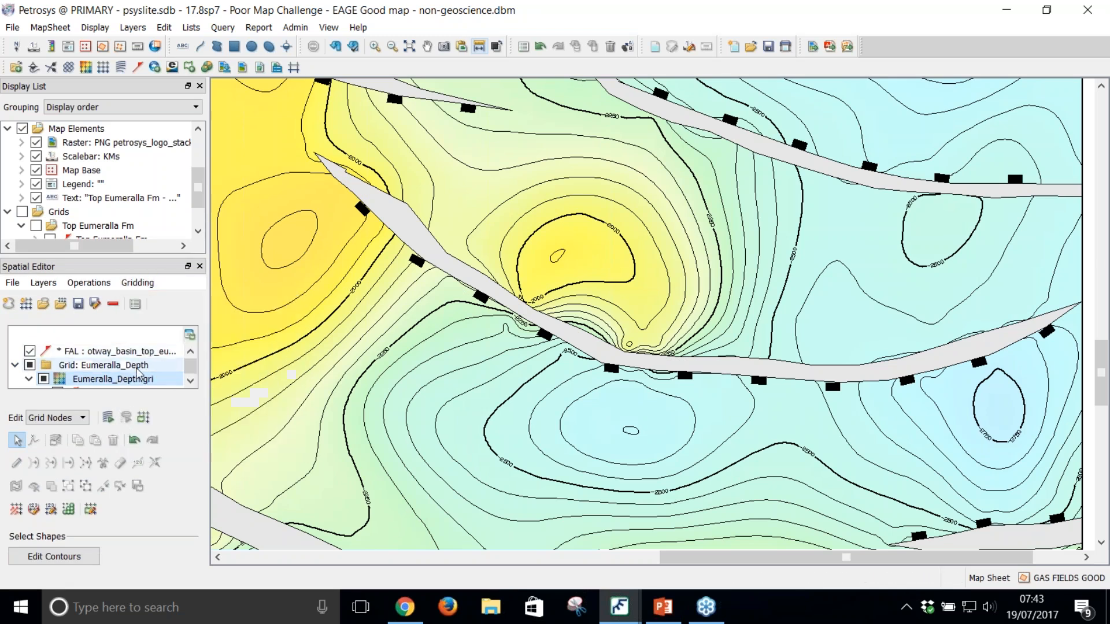
right_click(121, 381)
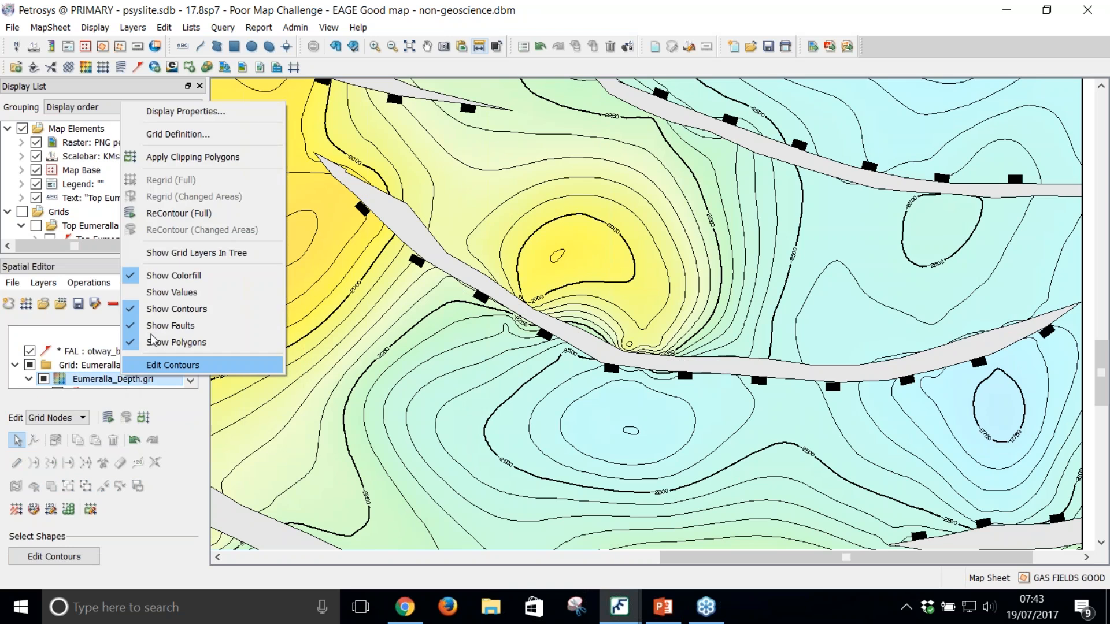
left_click(186, 137)
left_click(394, 498)
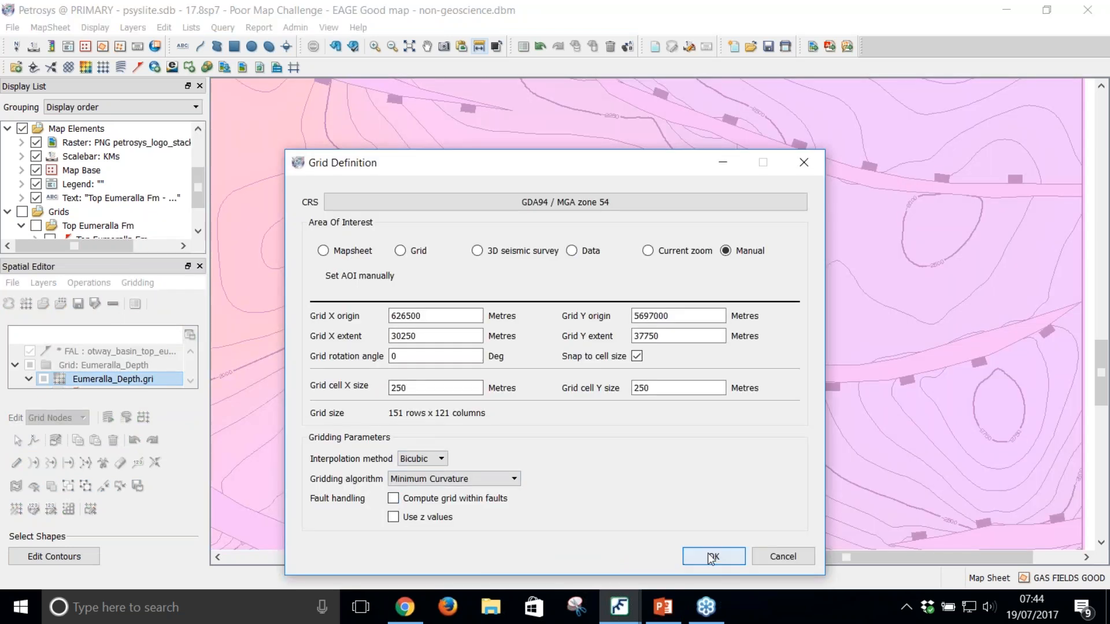
left_click(713, 556)
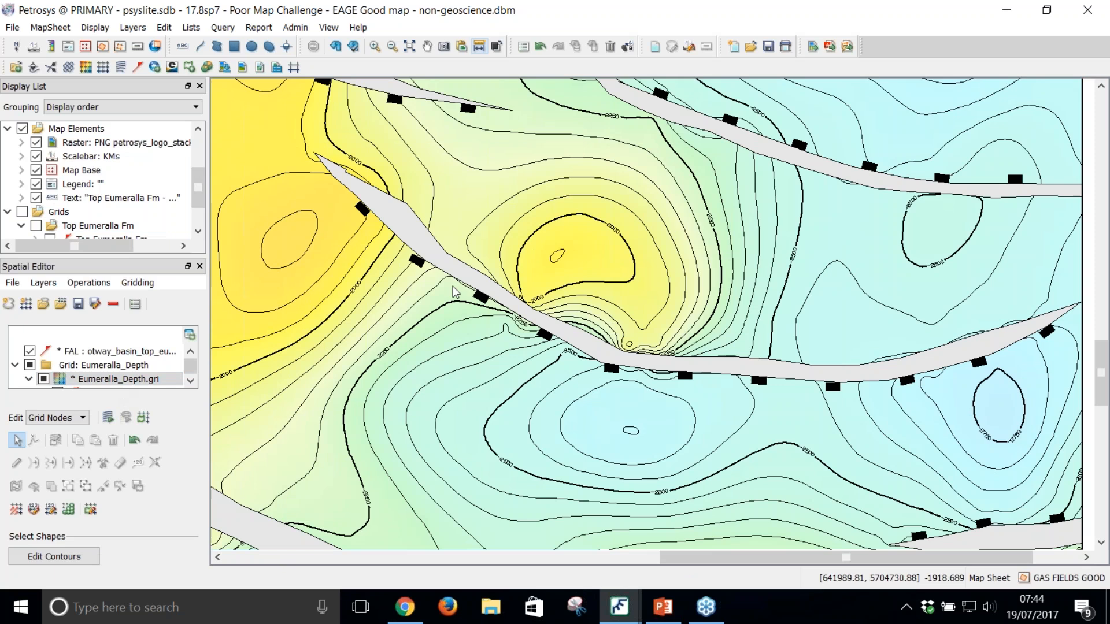
Step: Smooth the grid with a smaller edit circle along the northern side of the marker 8 fault, beside the closed high
left_click(16, 508)
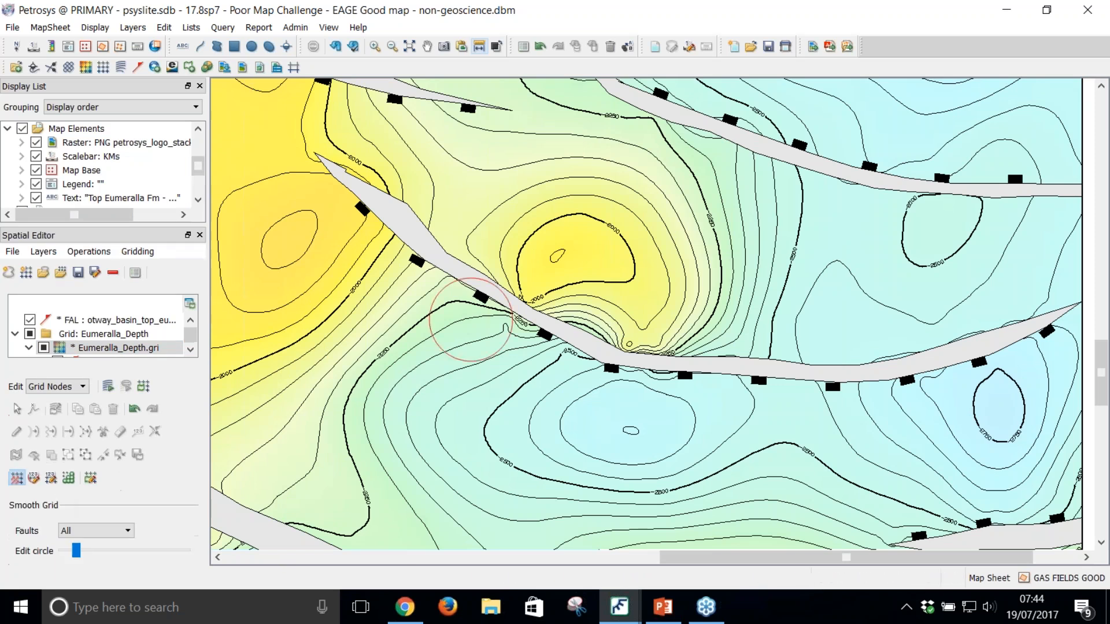
left_click_drag(76, 553, 67, 555)
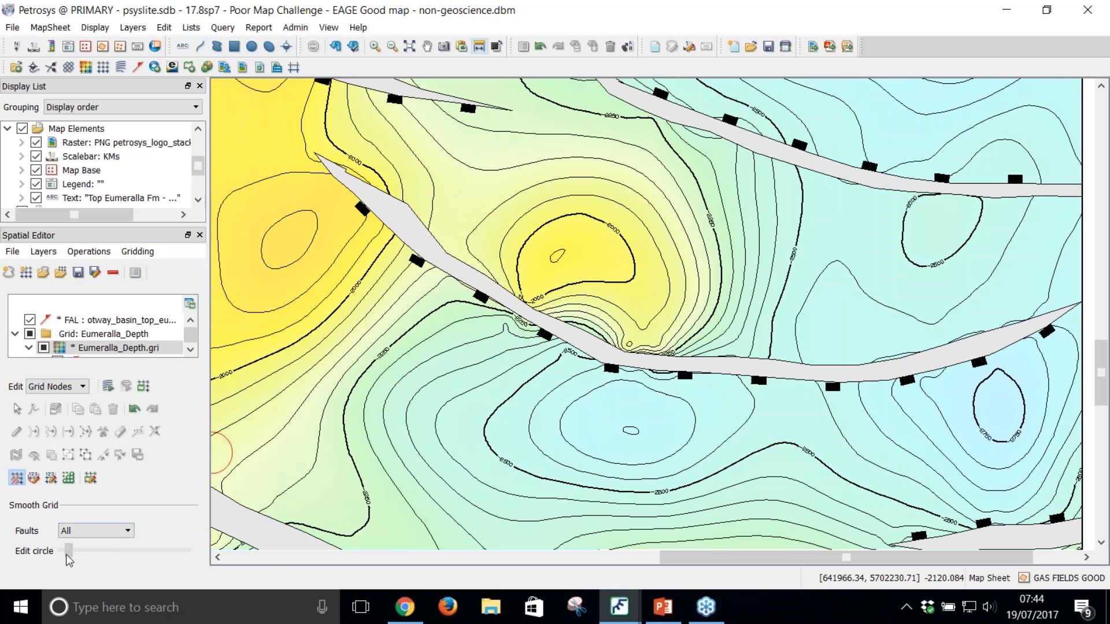
left_click(558, 303)
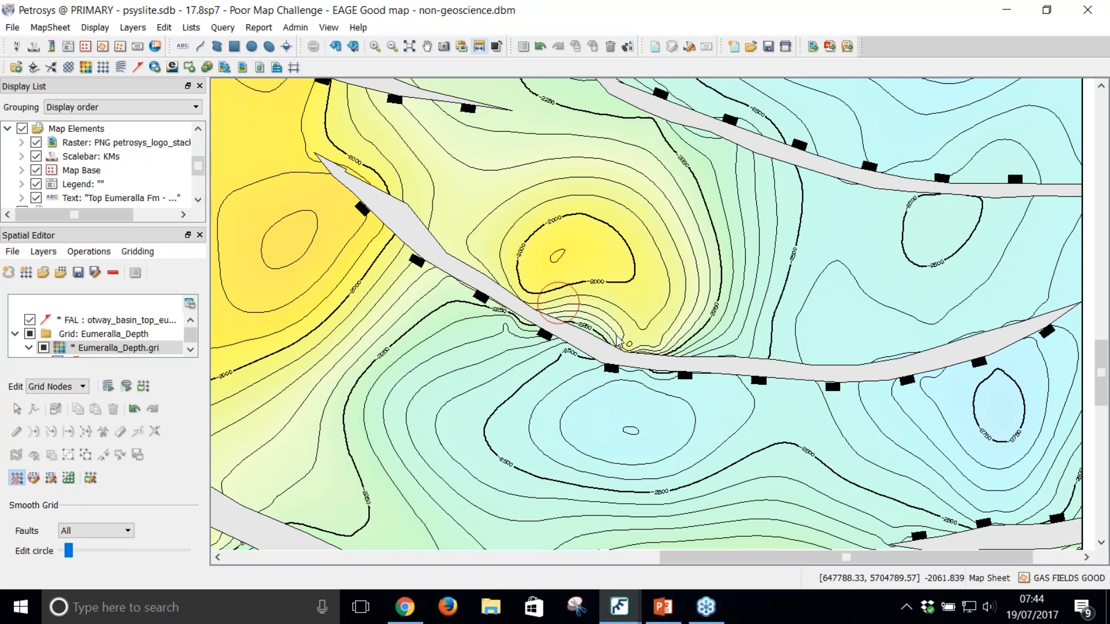
left_click(652, 345)
left_click(662, 345)
left_click(579, 317)
left_click(605, 336)
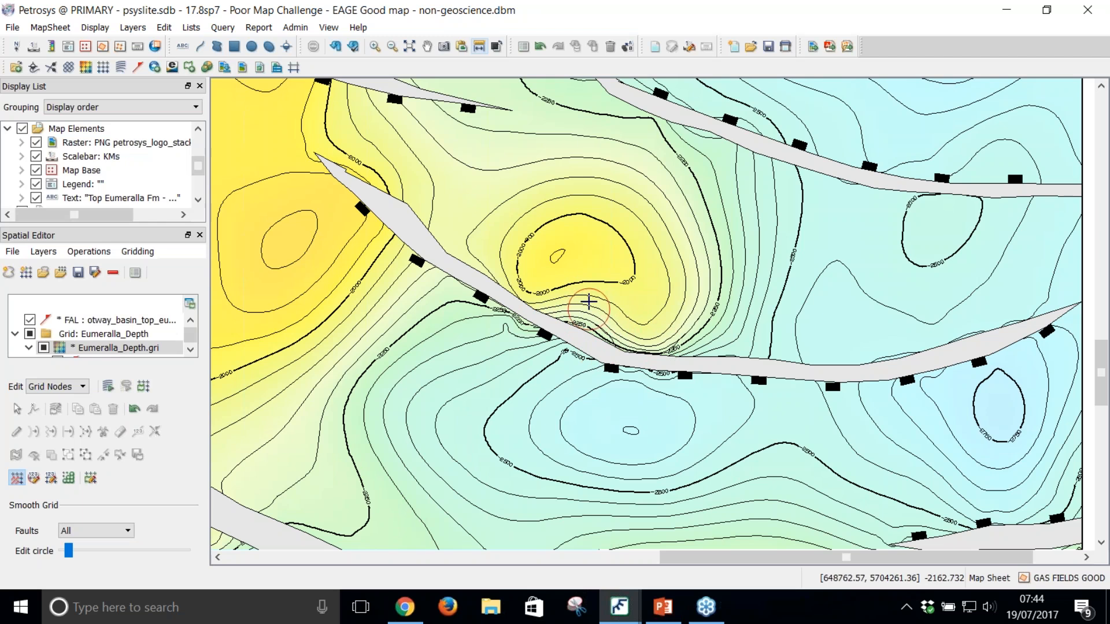
left_click(585, 294)
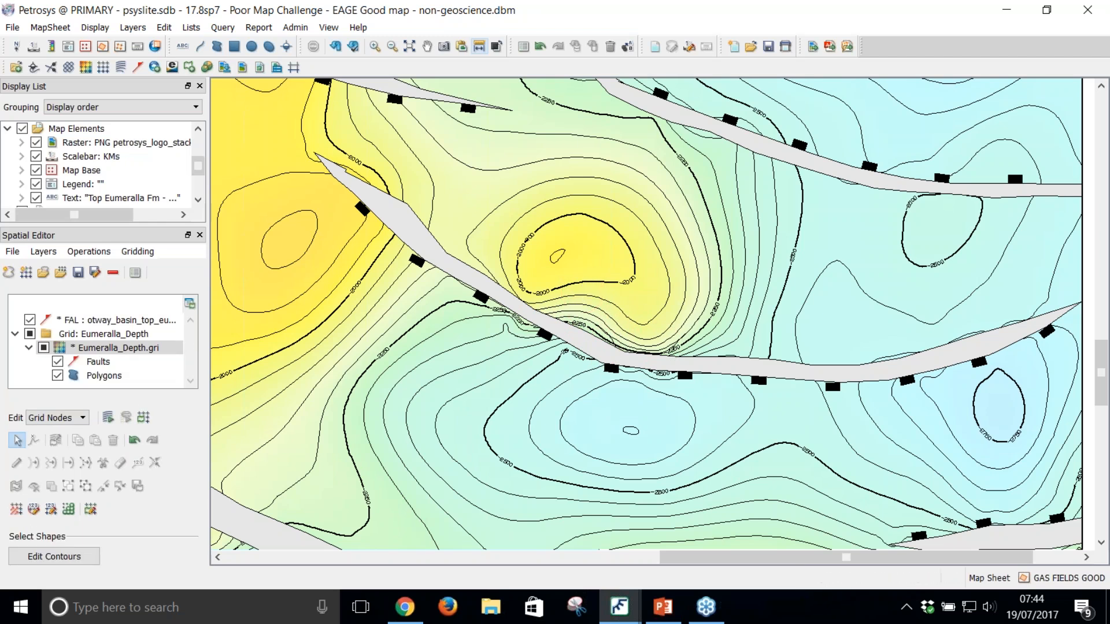
Step: Switch the grid editing from grid nodes to contours, copying the generated contours to the input contours
left_click_drag(750, 399, 638, 314)
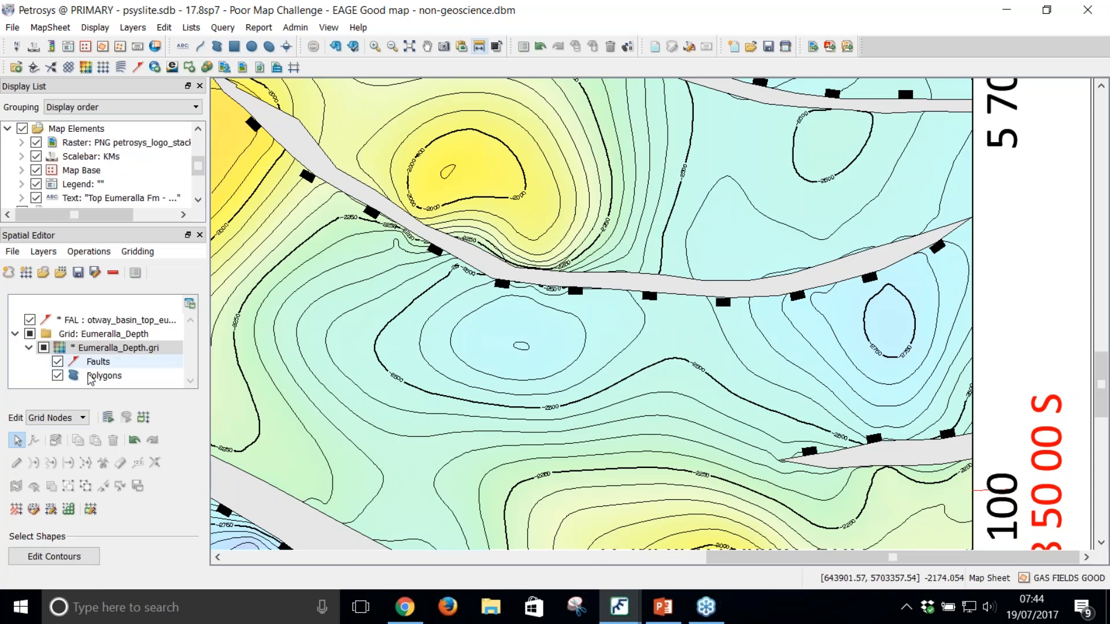
left_click(70, 417)
left_click(71, 441)
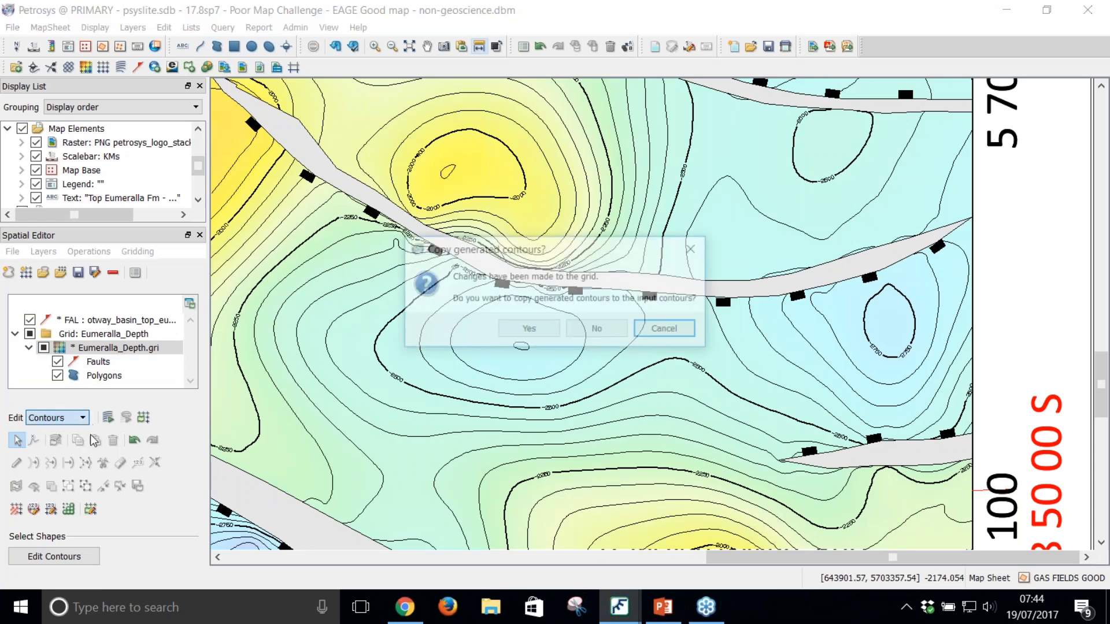
left_click(549, 327)
left_click(590, 325)
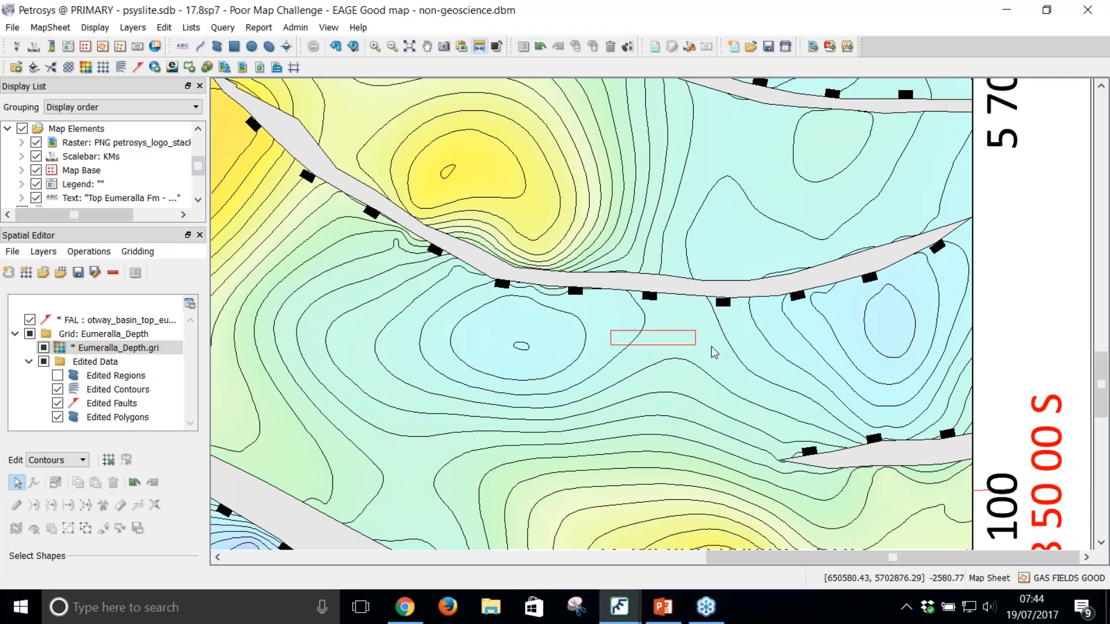
Step: Erase the contour section between the two lows south of the marker 8 fault and redraw it to join them
left_click(120, 504)
mouse_move(571, 350)
left_mouse_down()
mouse_move(624, 319)
mouse_move(702, 324)
left_mouse_up()
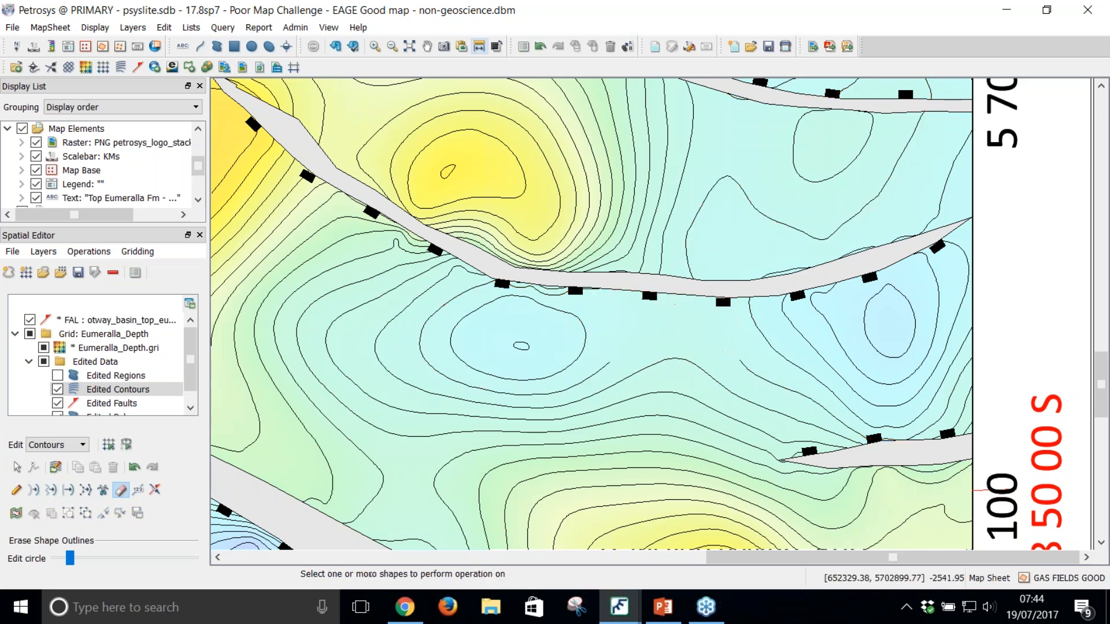
left_click(33, 490)
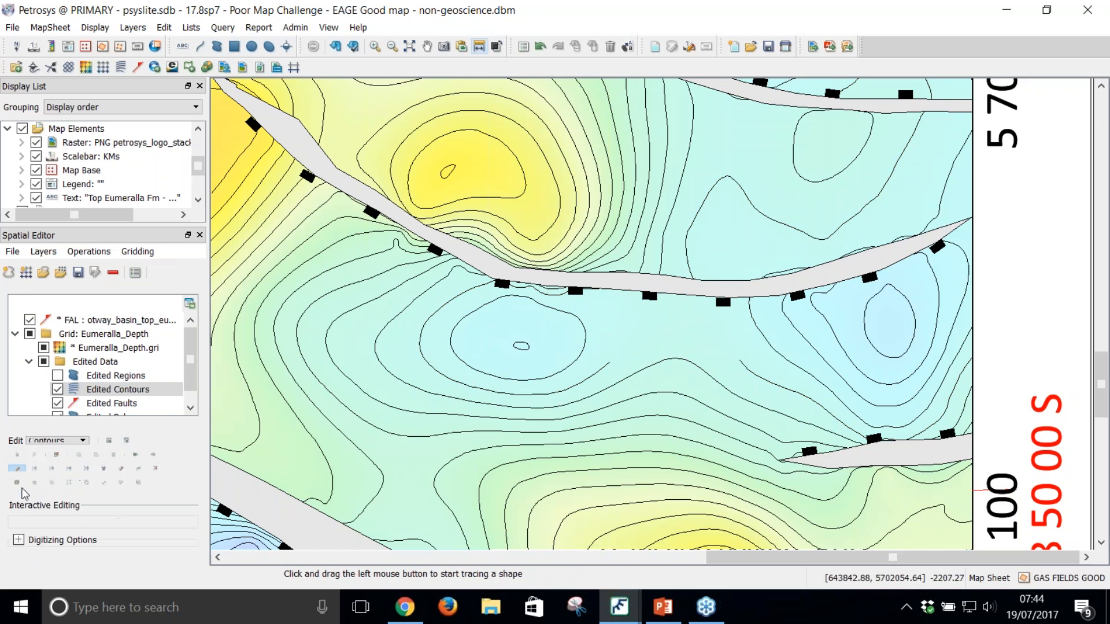
left_click(619, 362)
left_click(649, 345)
left_click(675, 339)
double_click(743, 359)
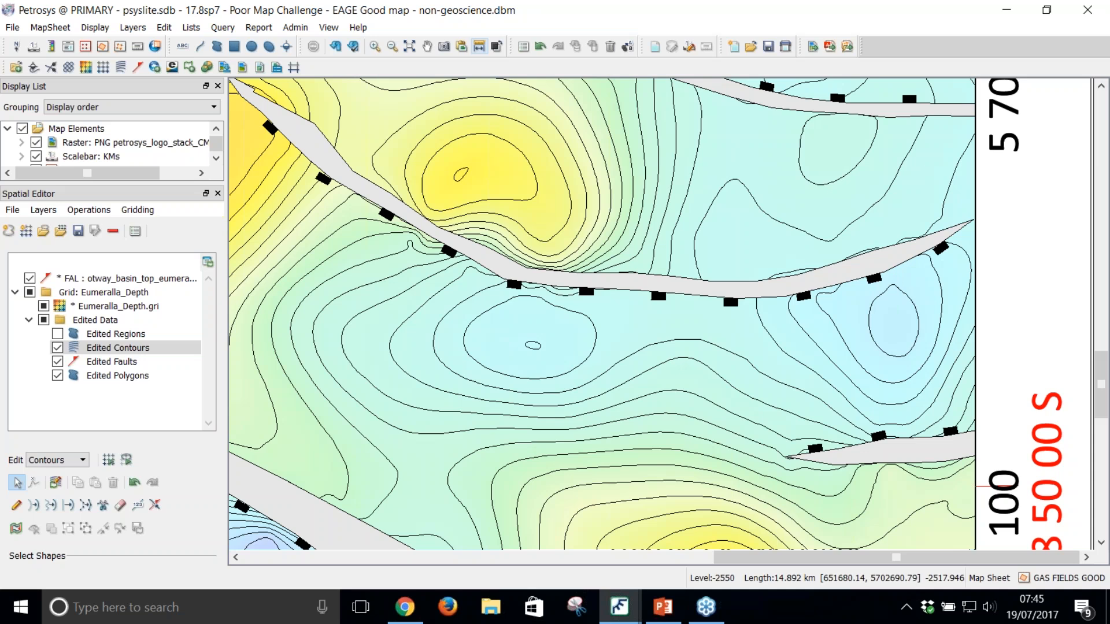
Step: Smooth the redrawn contour between the two lows interactively
left_click(50, 505)
left_click_drag(757, 362, 704, 345)
right_click(694, 346)
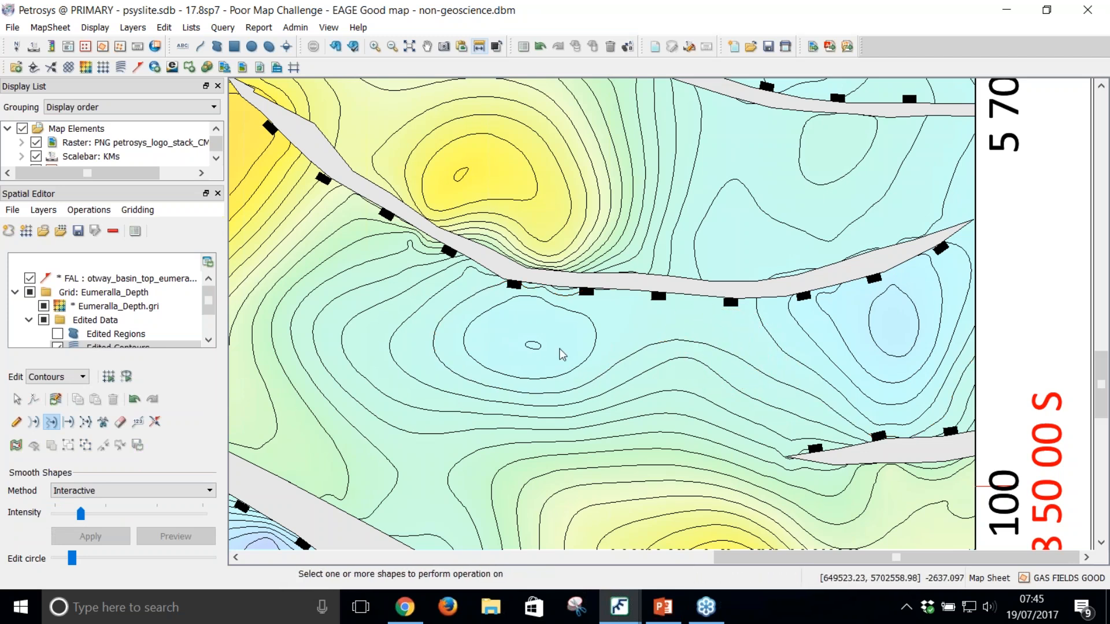
Step: Perform localised regridding of the modified contour area with an AOI buffer of 1000
left_click(126, 377)
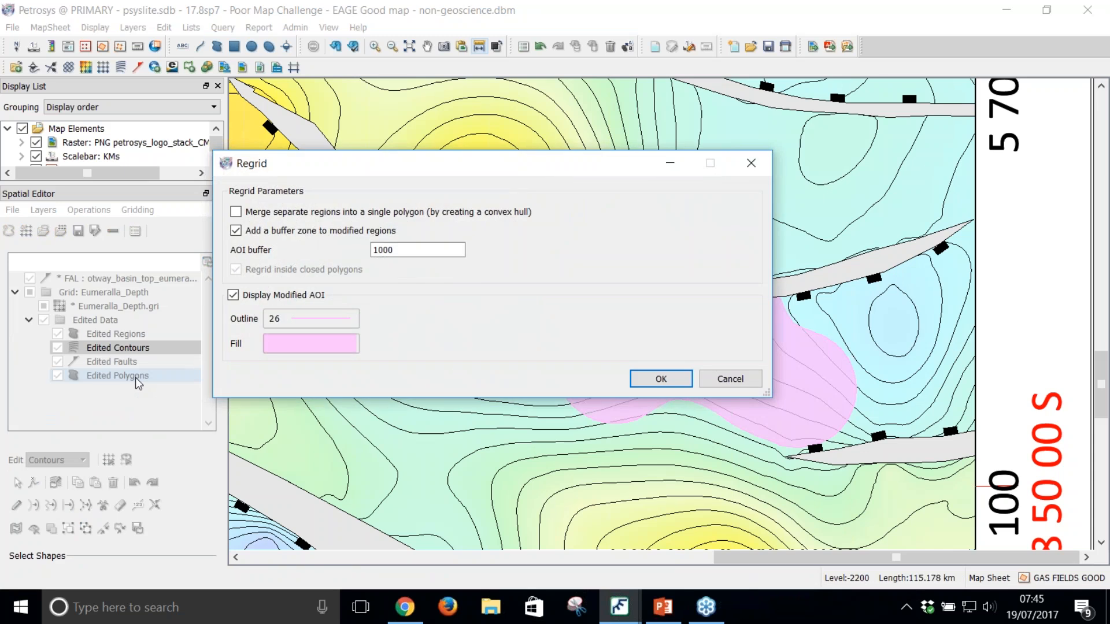
left_click_drag(432, 165, 257, 90)
left_click(223, 176)
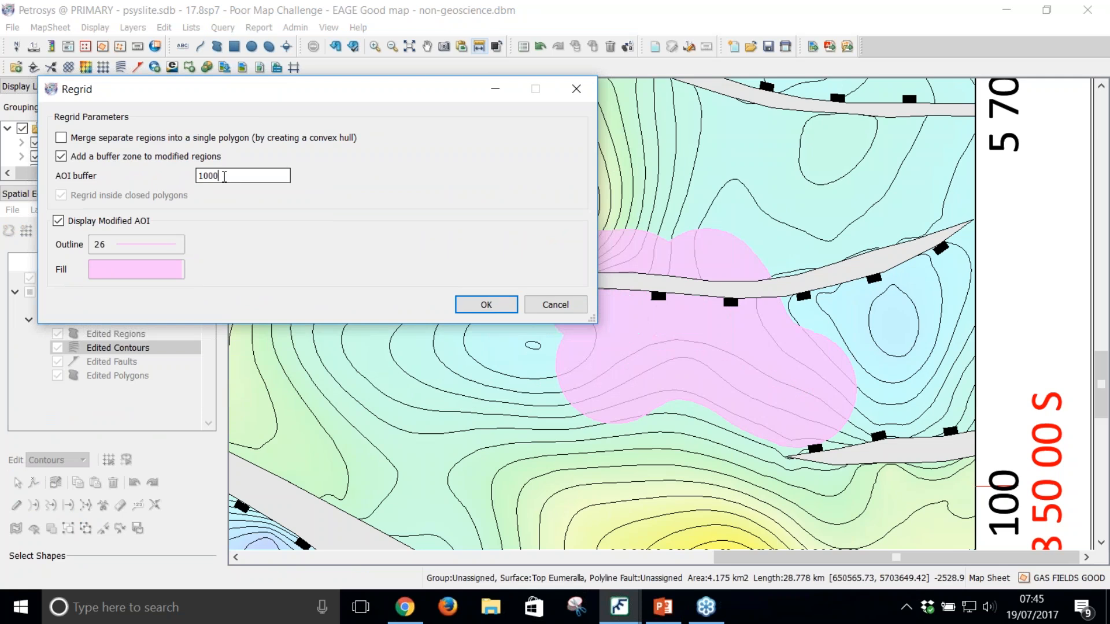
left_click(479, 304)
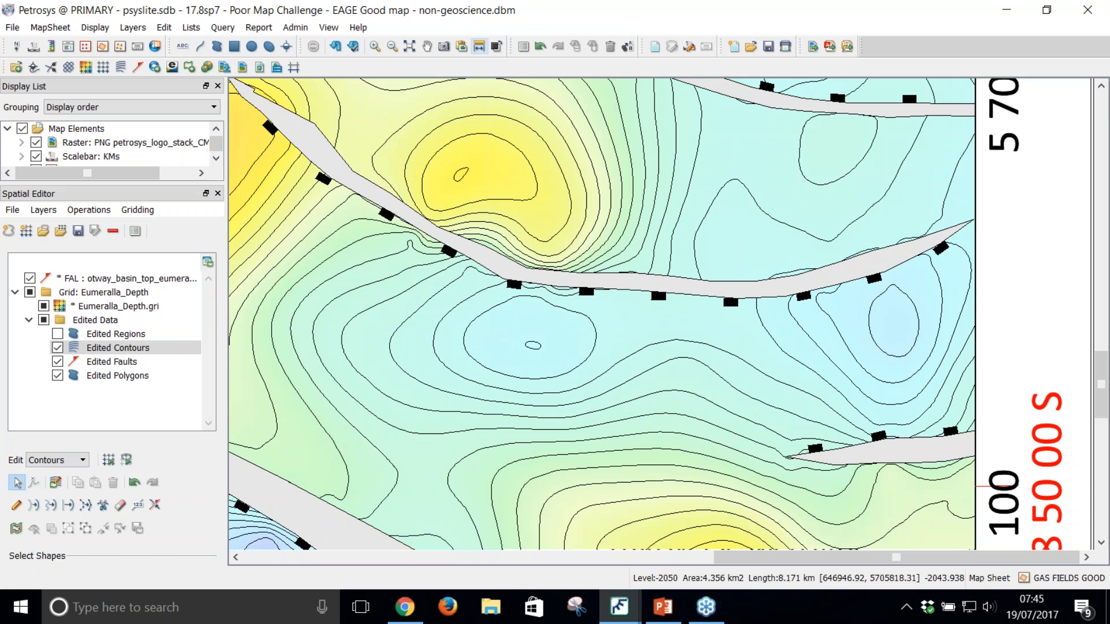
Step: Save the edited fault file and the Eumeralla_Depth grid
scroll(426, 194, "down", 3)
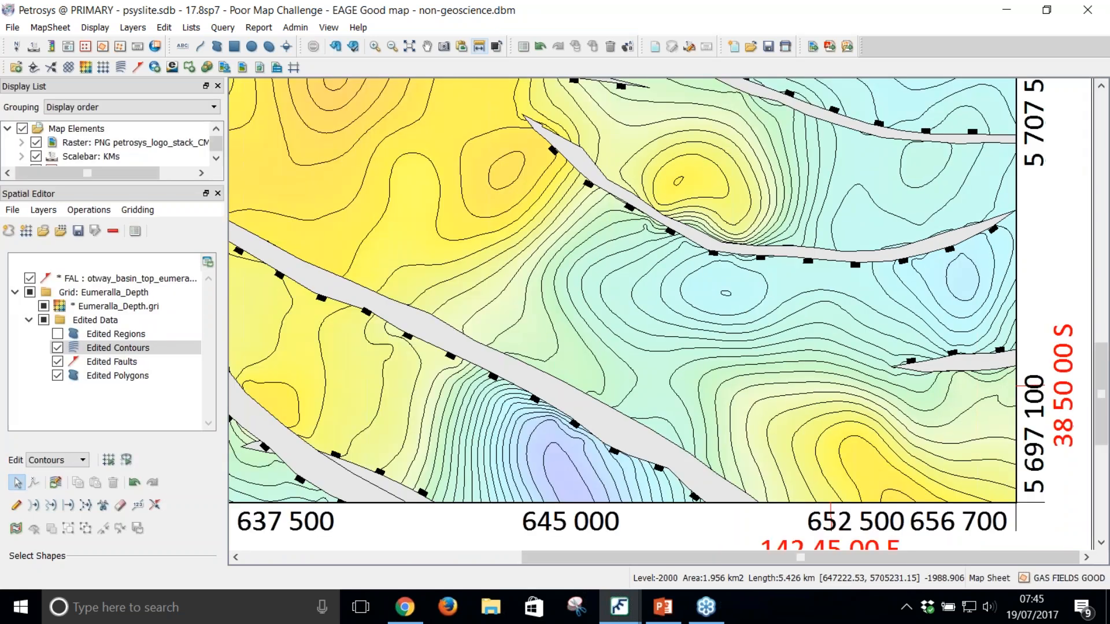
scroll(652, 233, "down", 3)
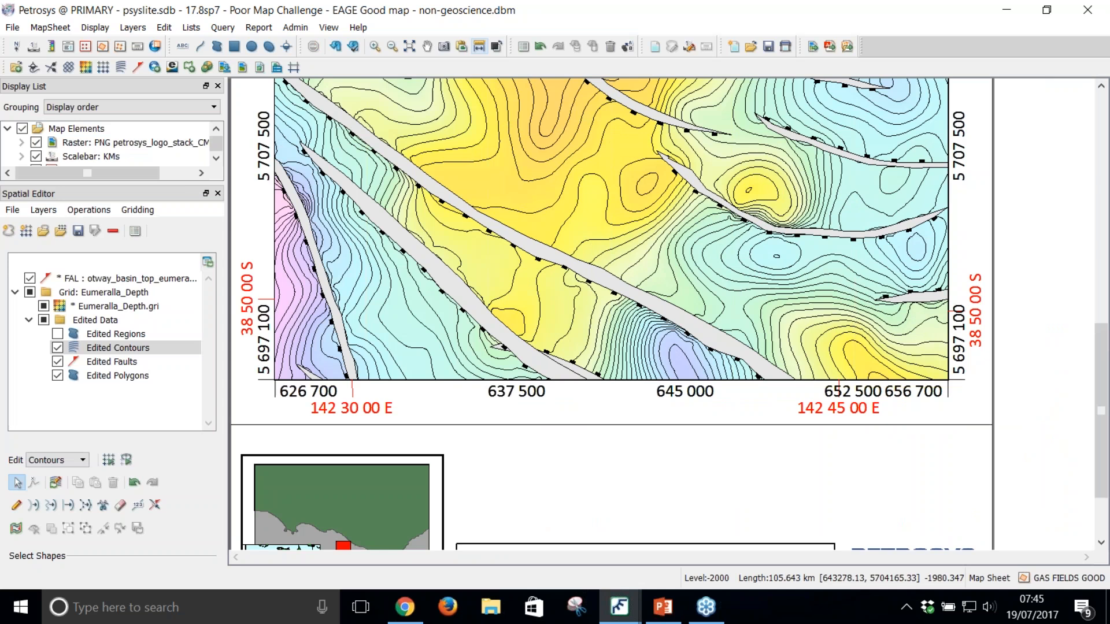
left_click(85, 278)
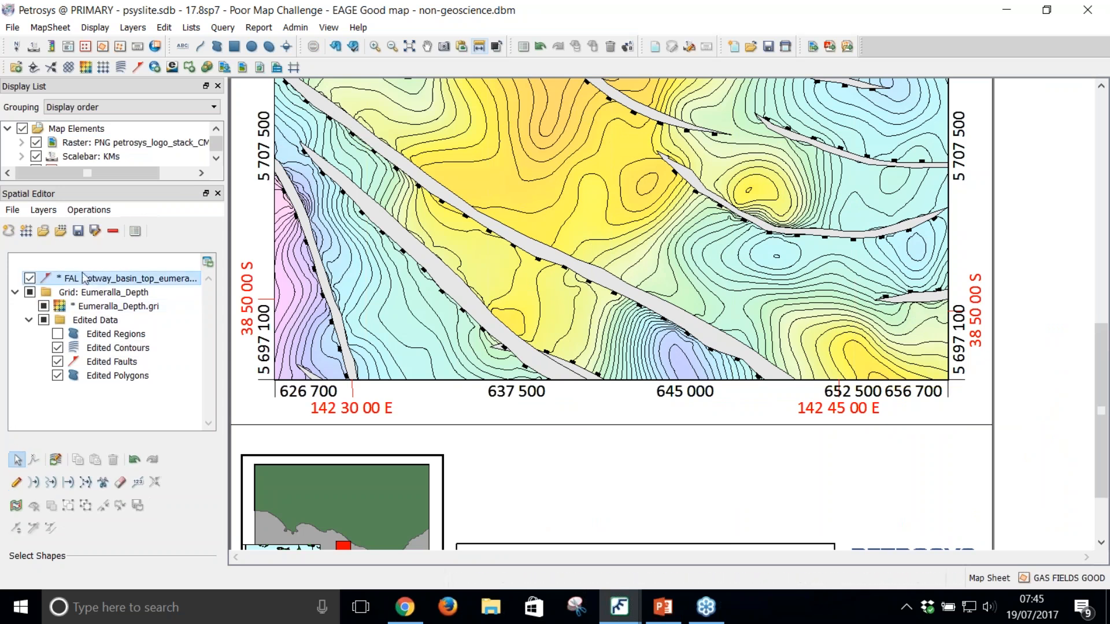
left_click(109, 307)
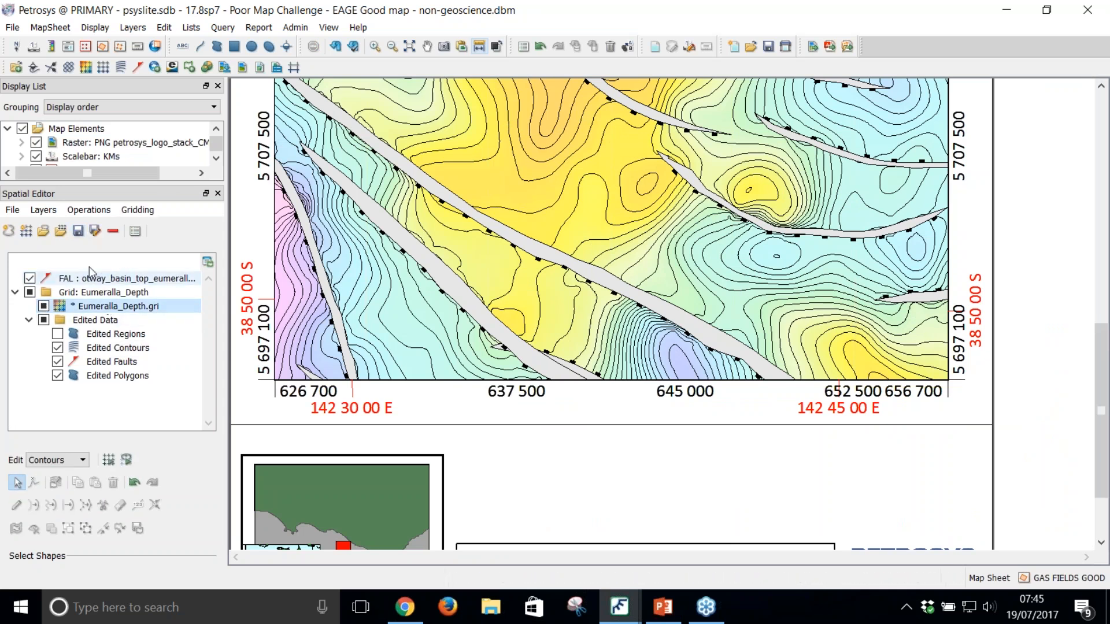
left_click(78, 230)
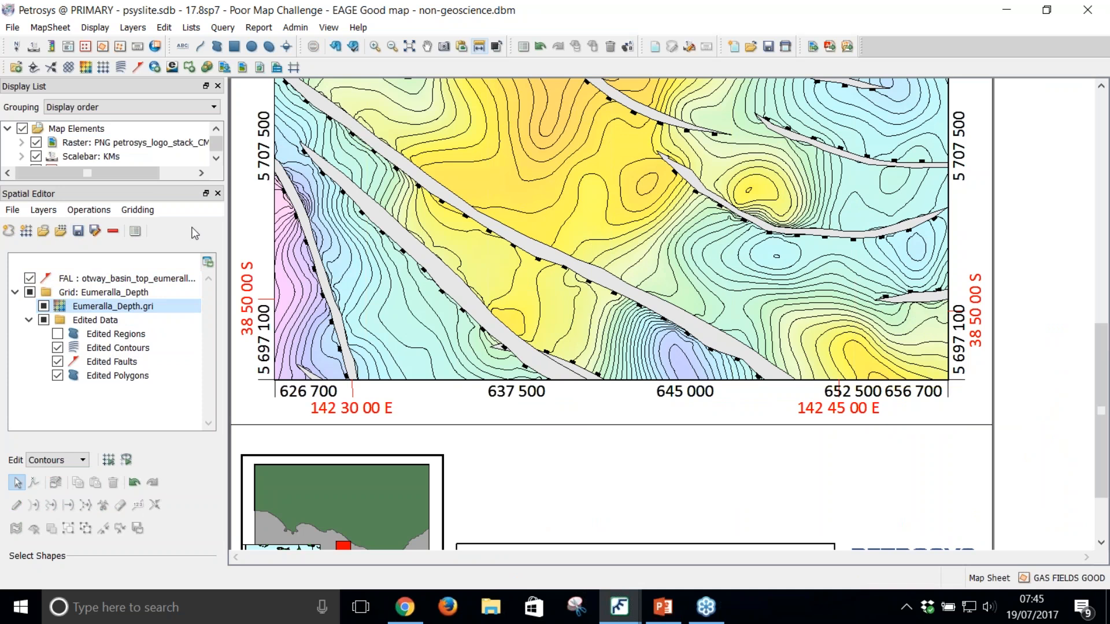
Step: Close the Spatial Editor and examine how the contours meet the fault polygon at marker 9
left_click(218, 193)
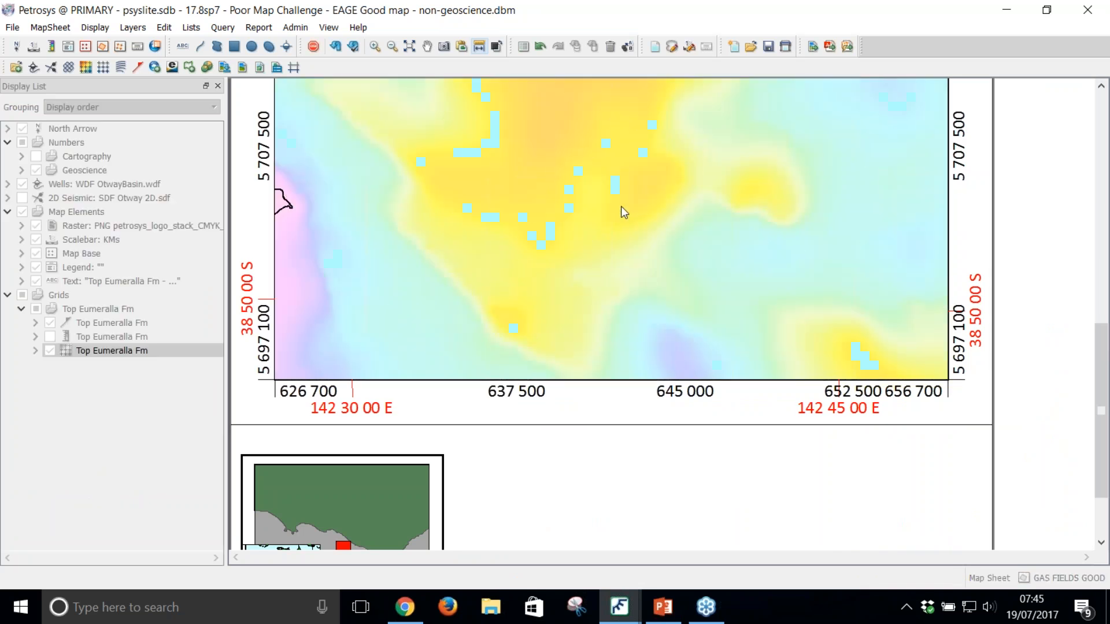
scroll(654, 168, "up", 2)
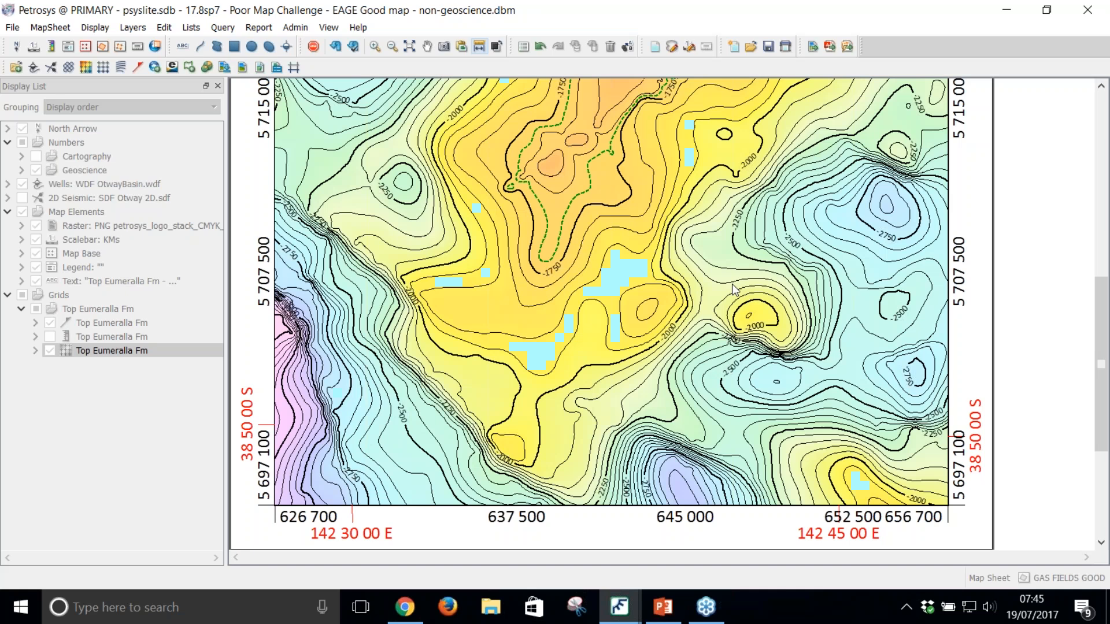
left_click_drag(606, 197, 623, 295)
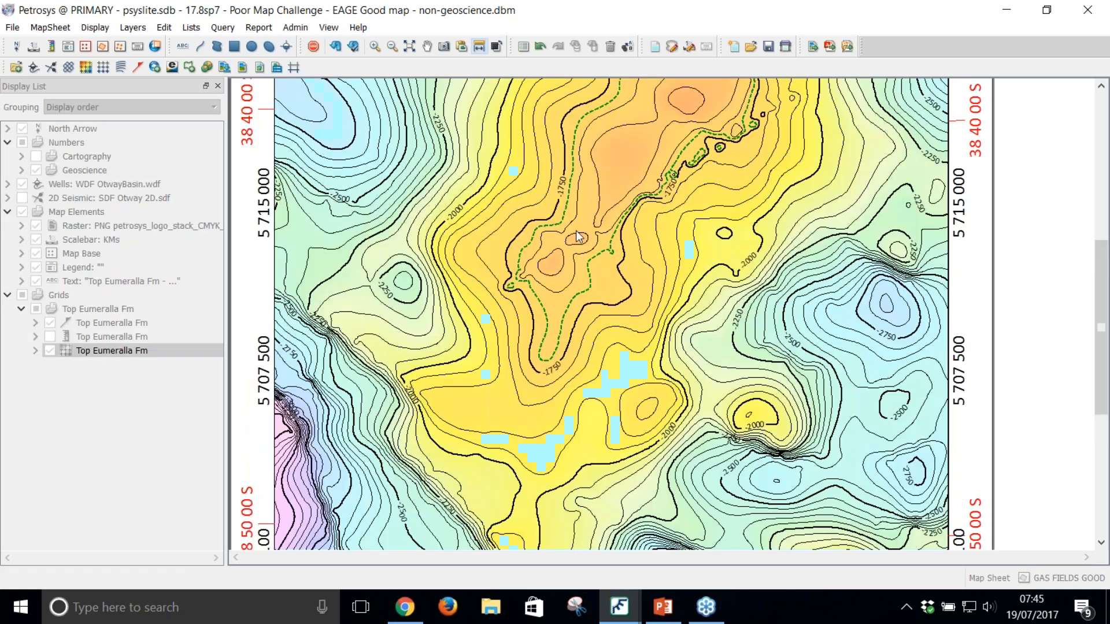
scroll(519, 174, "up", 2)
left_click_drag(494, 149, 620, 341)
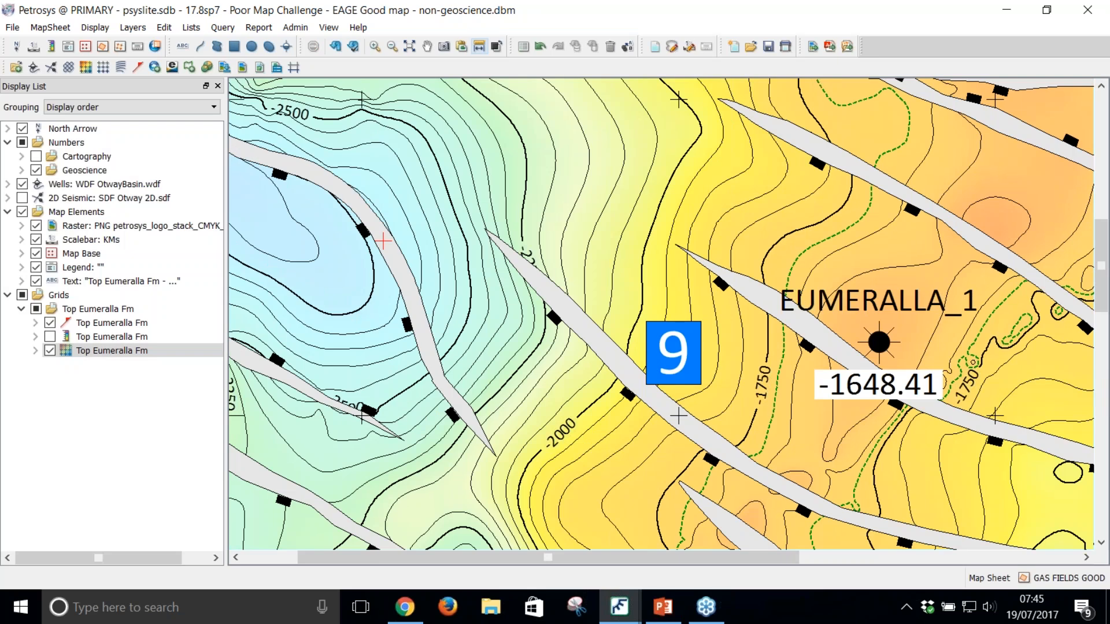
scroll(654, 349, "up", 1)
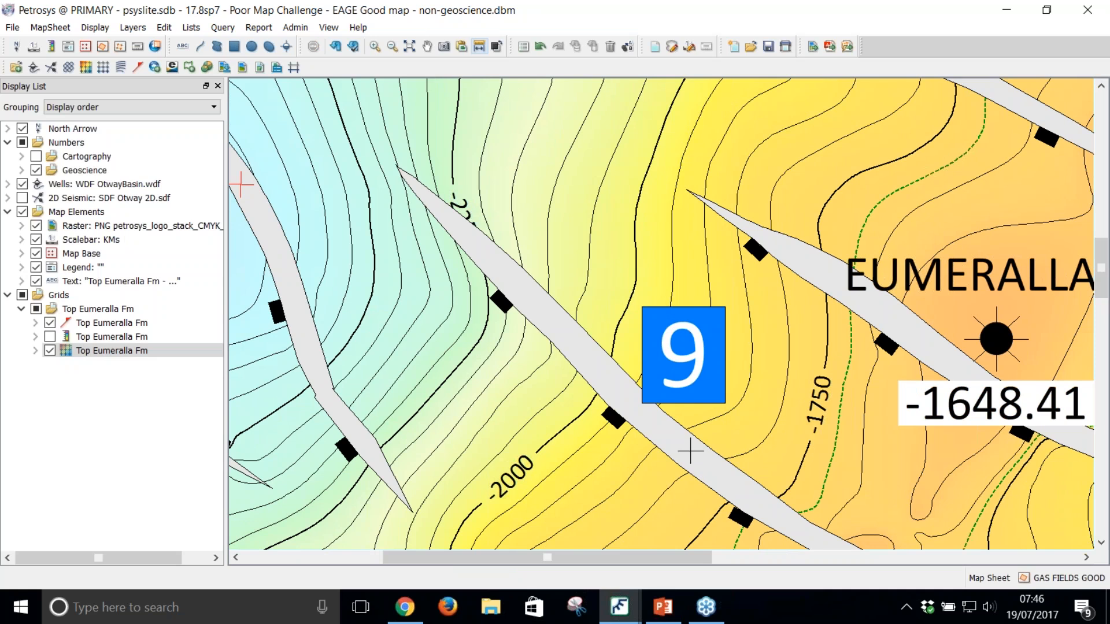
scroll(670, 355, "down", 1)
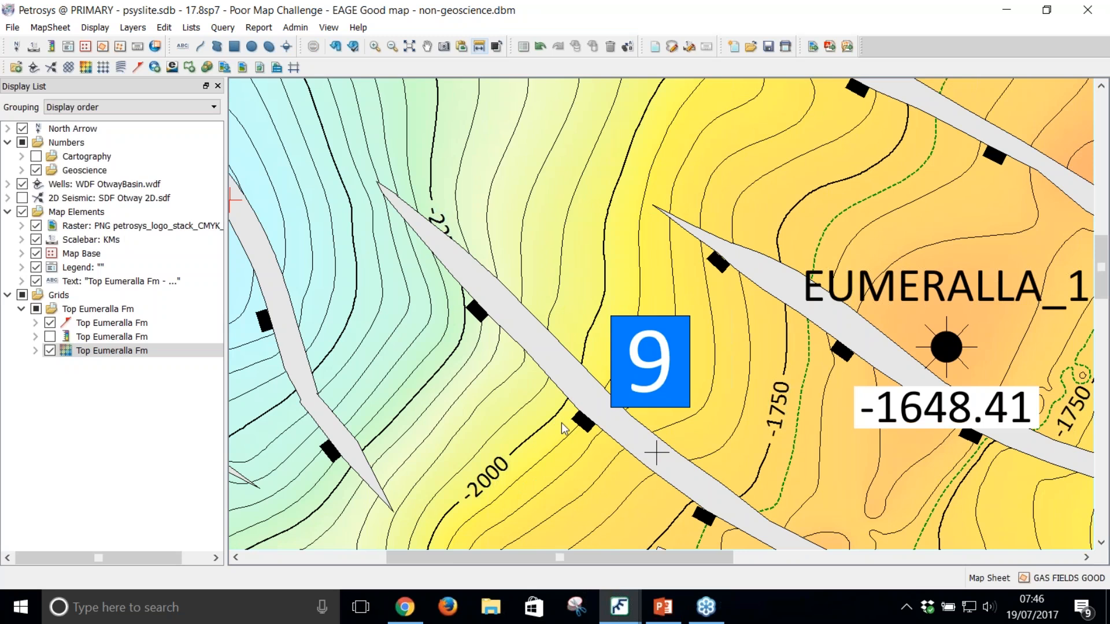
scroll(564, 422, "up", 1)
scroll(606, 400, "up", 1)
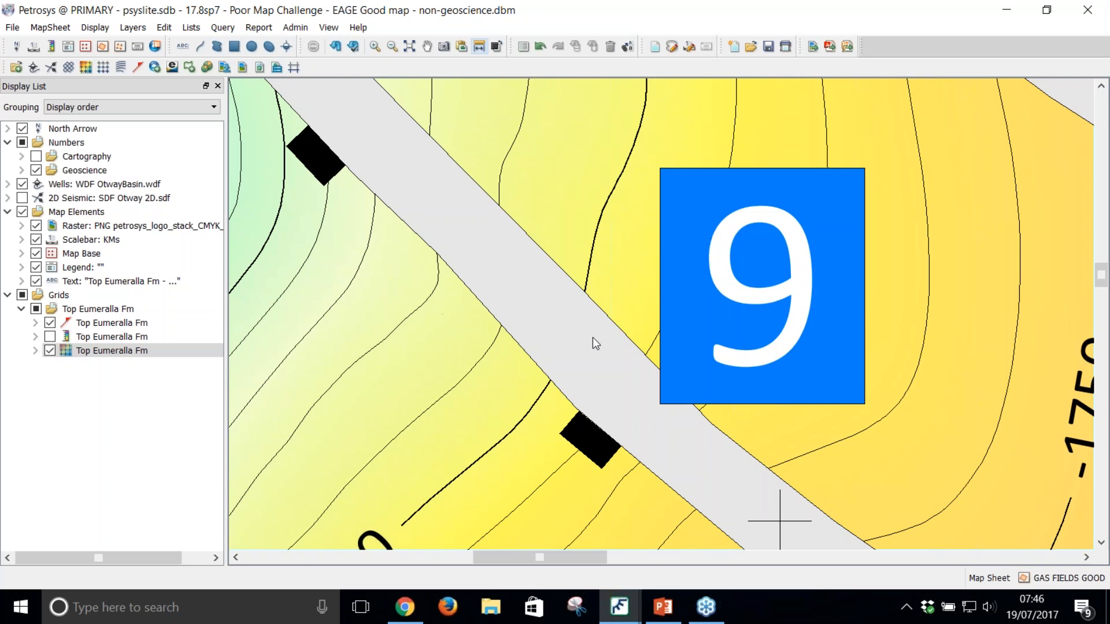
scroll(570, 369, "down", 3)
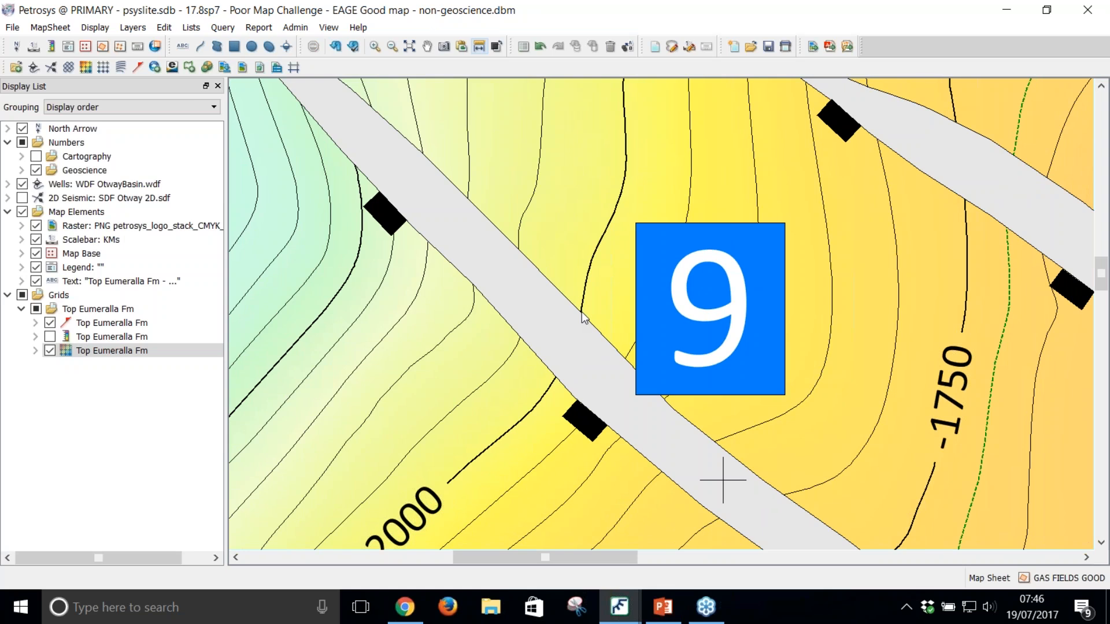
scroll(542, 280, "down", 5)
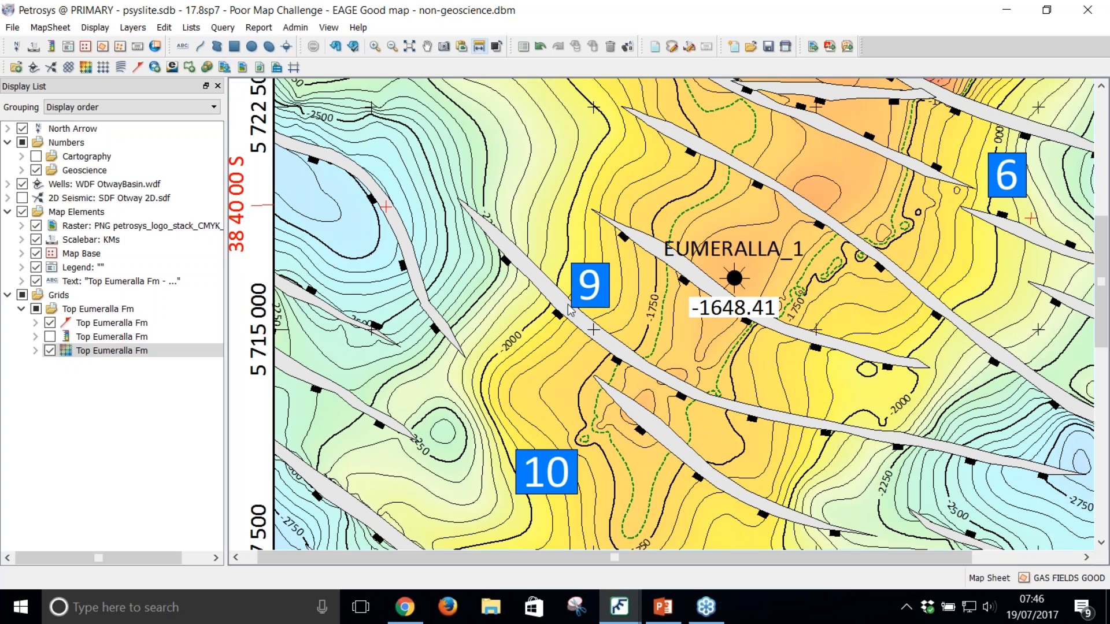
scroll(563, 298, "down", 1)
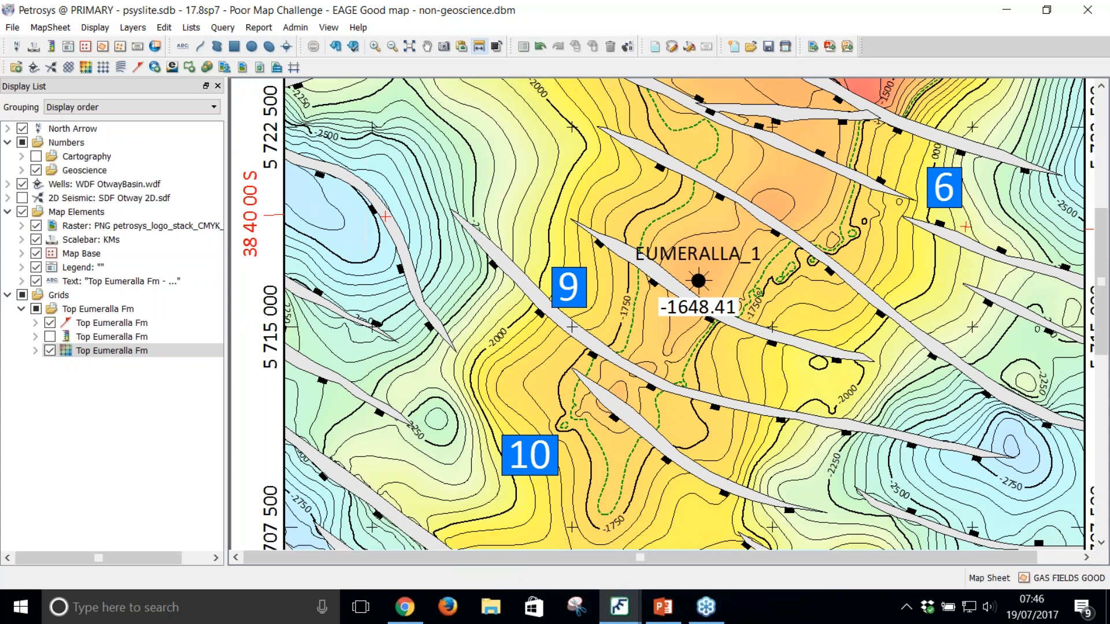
scroll(658, 313, "down", 1)
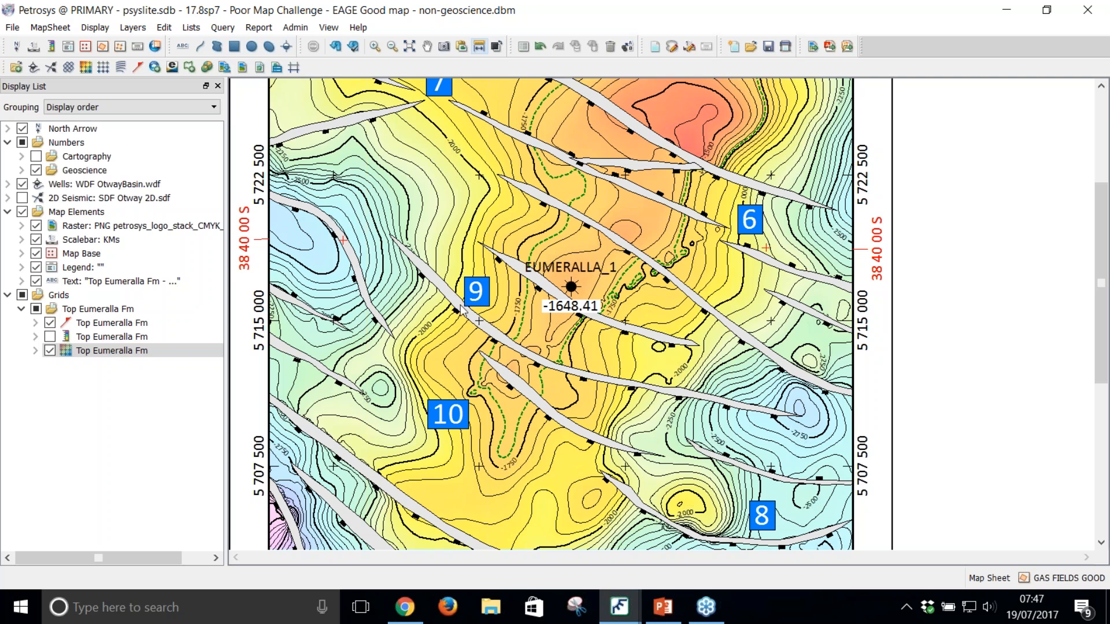
Step: Hide the Top Eumeralla Fm faults to inspect the contours around markers 9 and 10, and redisplay the faults
scroll(455, 308, "up", 1)
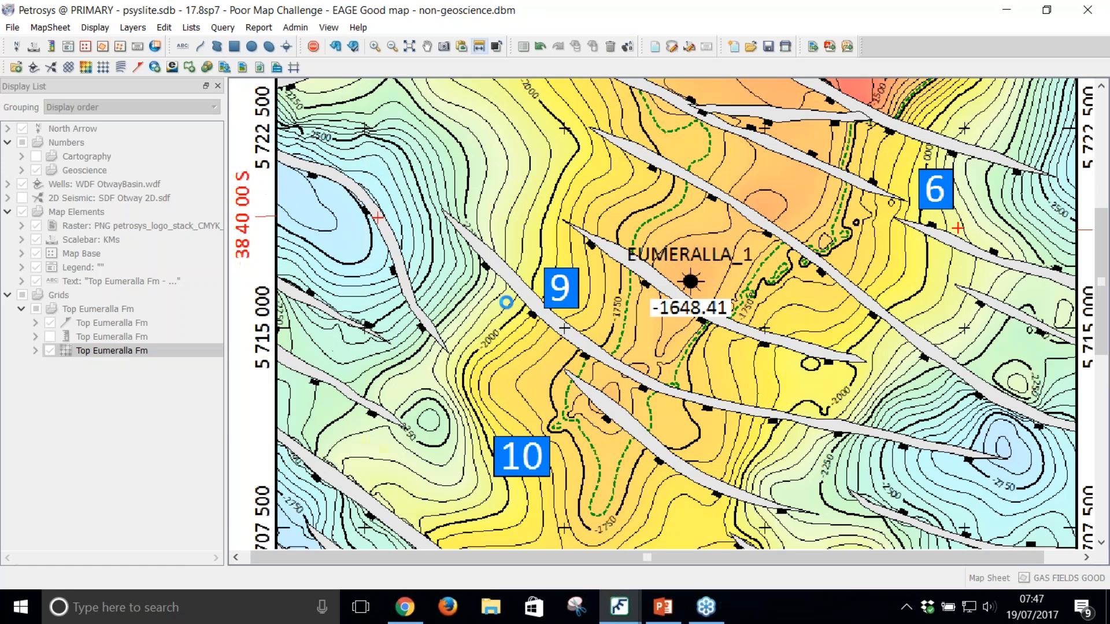
left_click(50, 322)
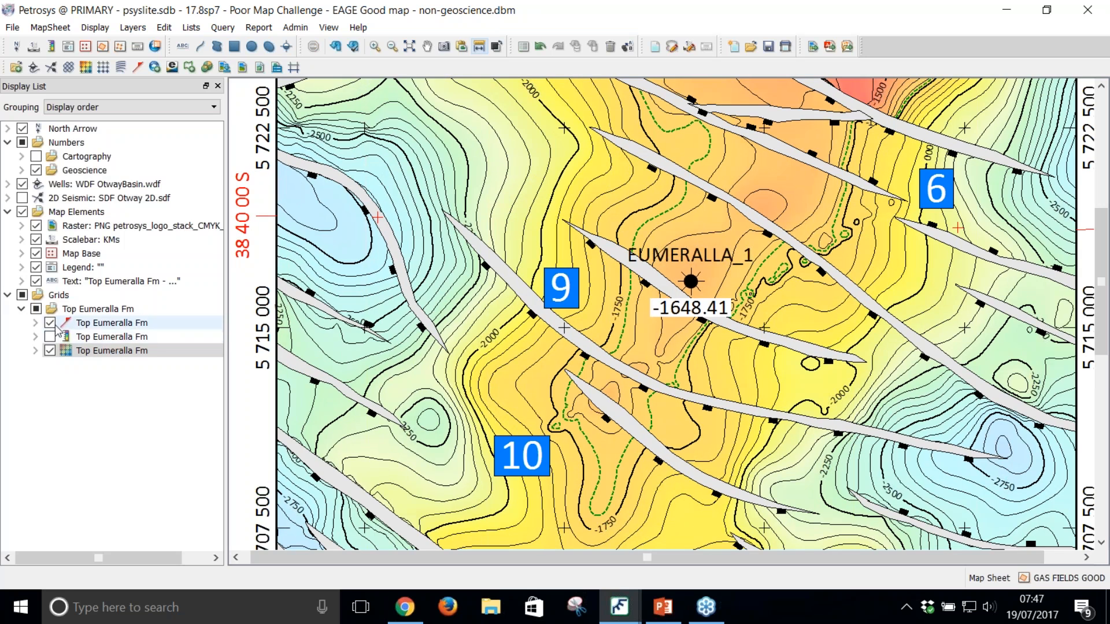
scroll(381, 308, "down", 1)
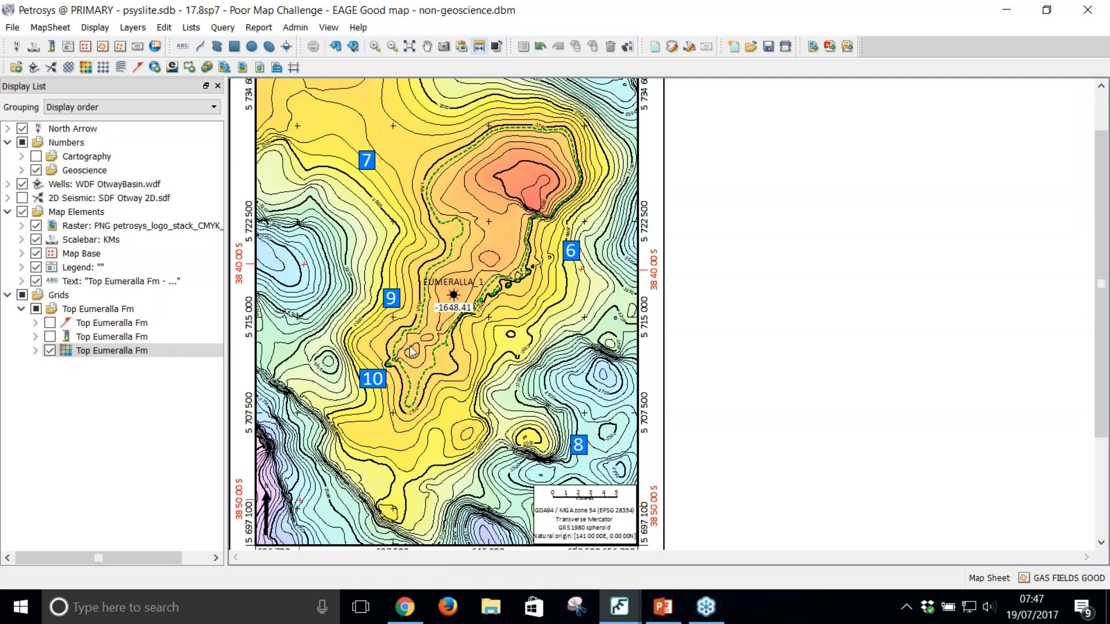
scroll(409, 345, "up", 1)
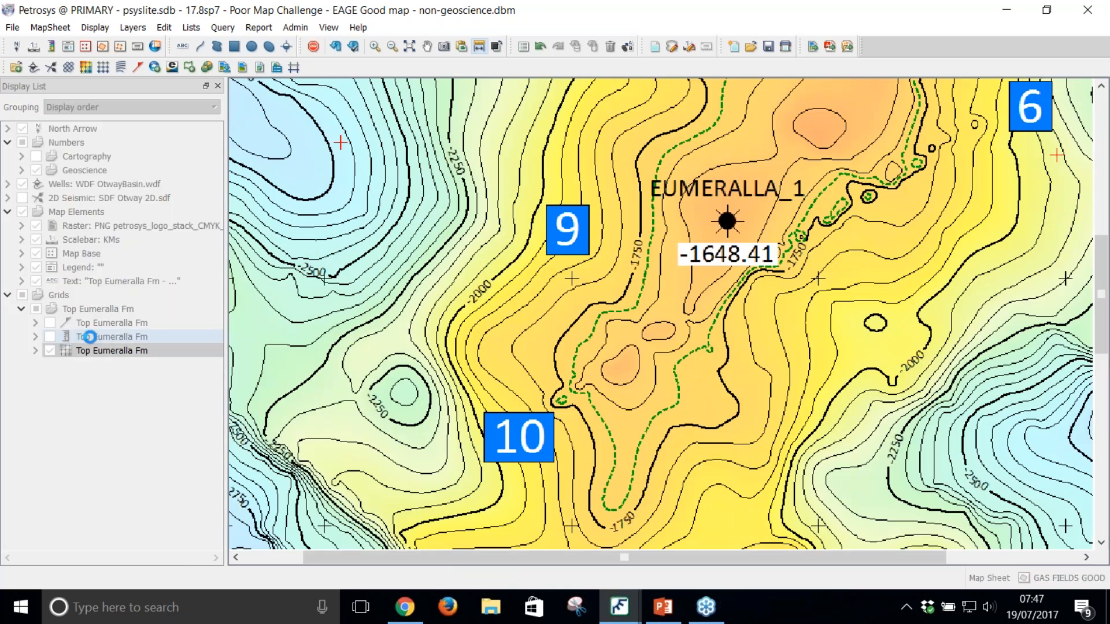
left_click(50, 323)
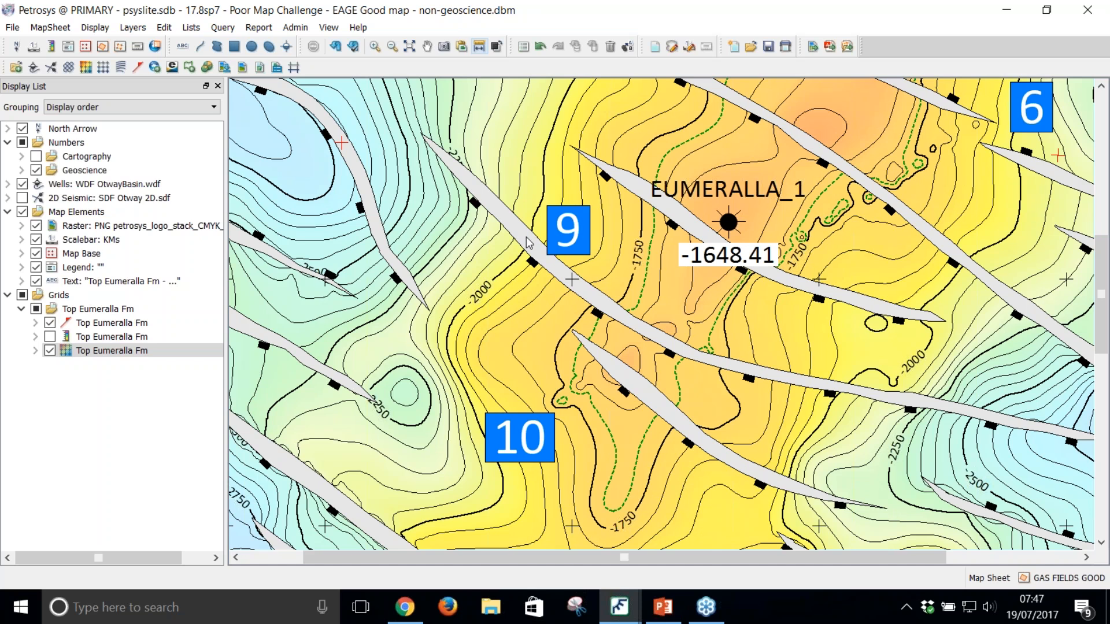
scroll(527, 243, "down", 1)
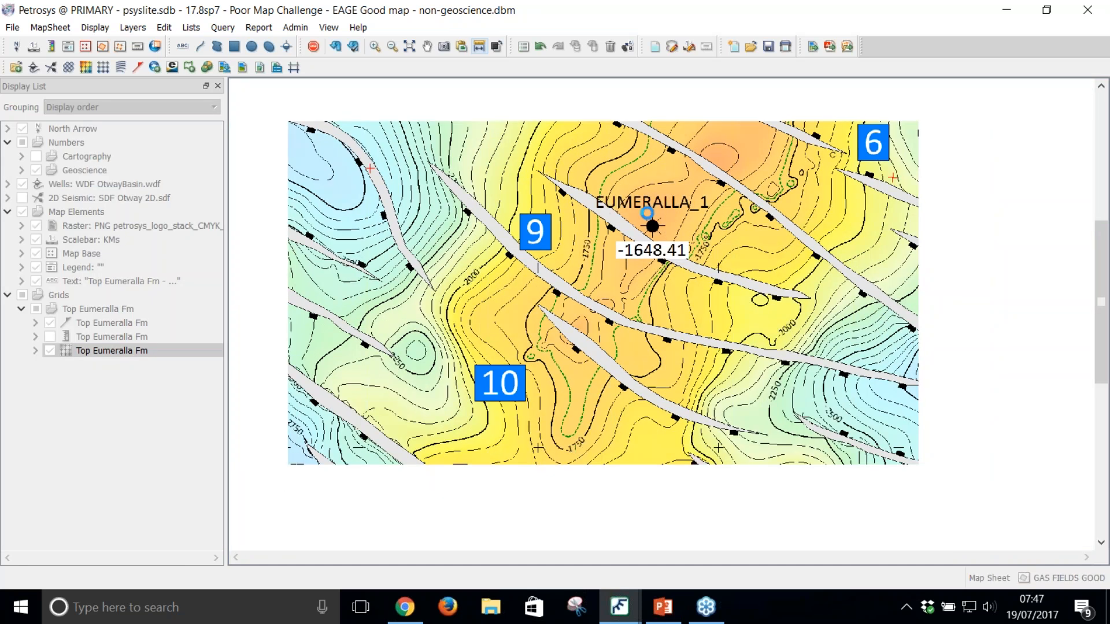
scroll(665, 219, "down", 1)
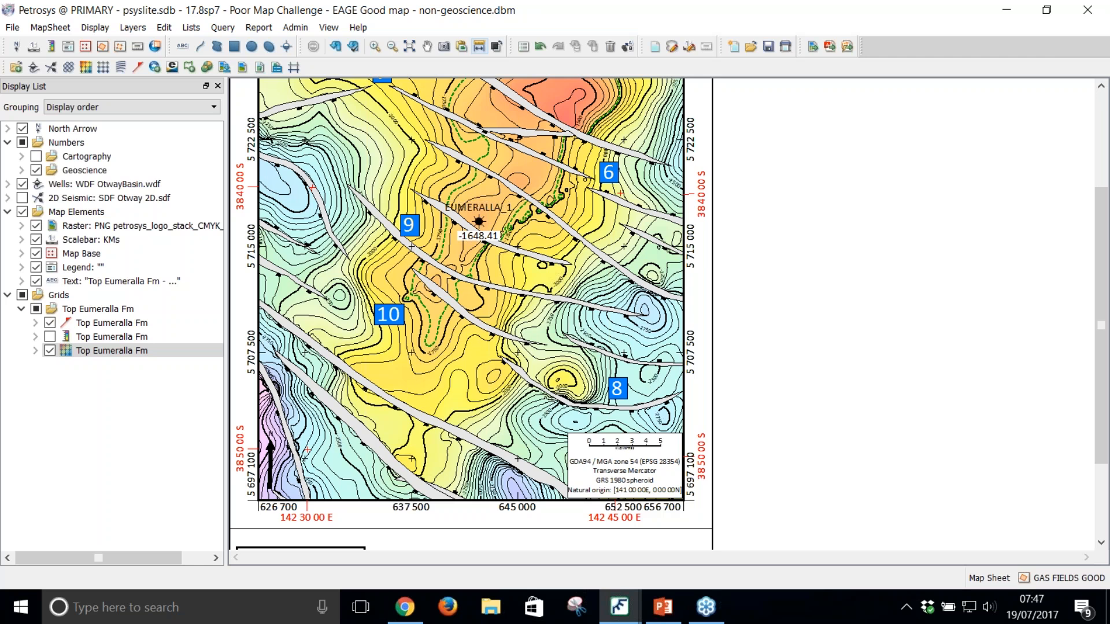
Step: Switch to Surface Modeling and enable fault polygons from the Petrosys fault file in the Create Top Eumeralla Structure Map task
left_click(618, 607)
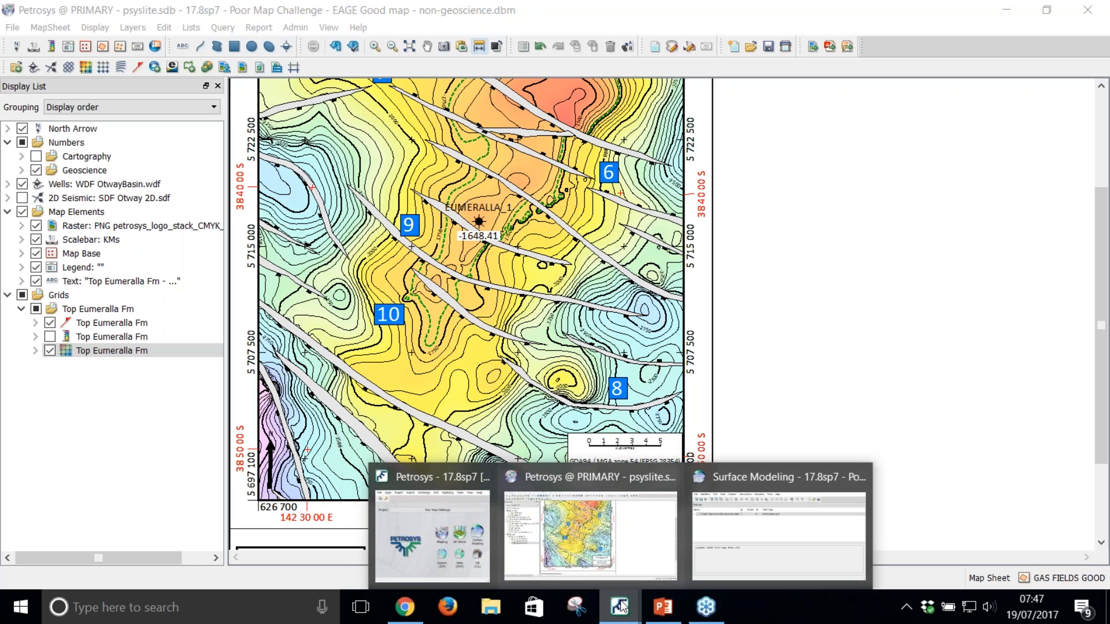
left_click(775, 549)
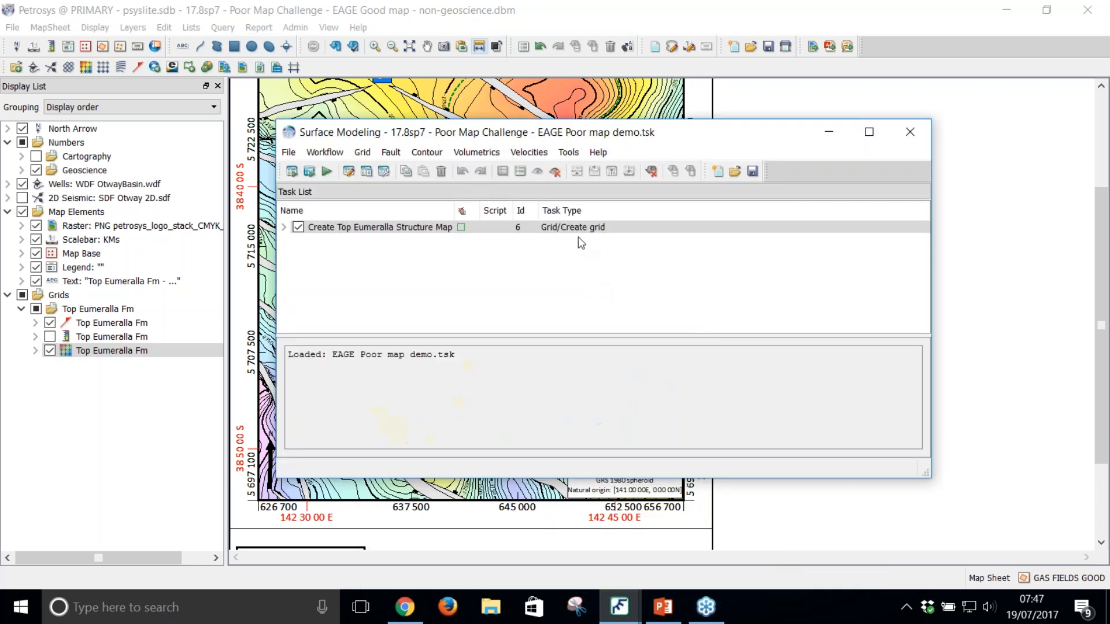
left_click(581, 228)
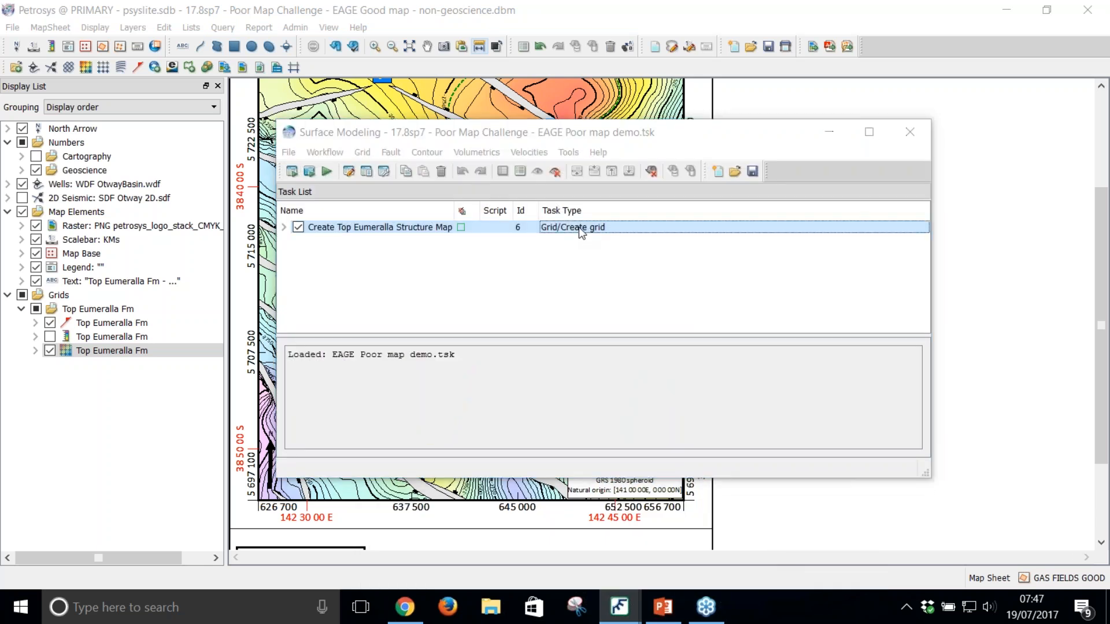
double_click(581, 228)
left_click(662, 218)
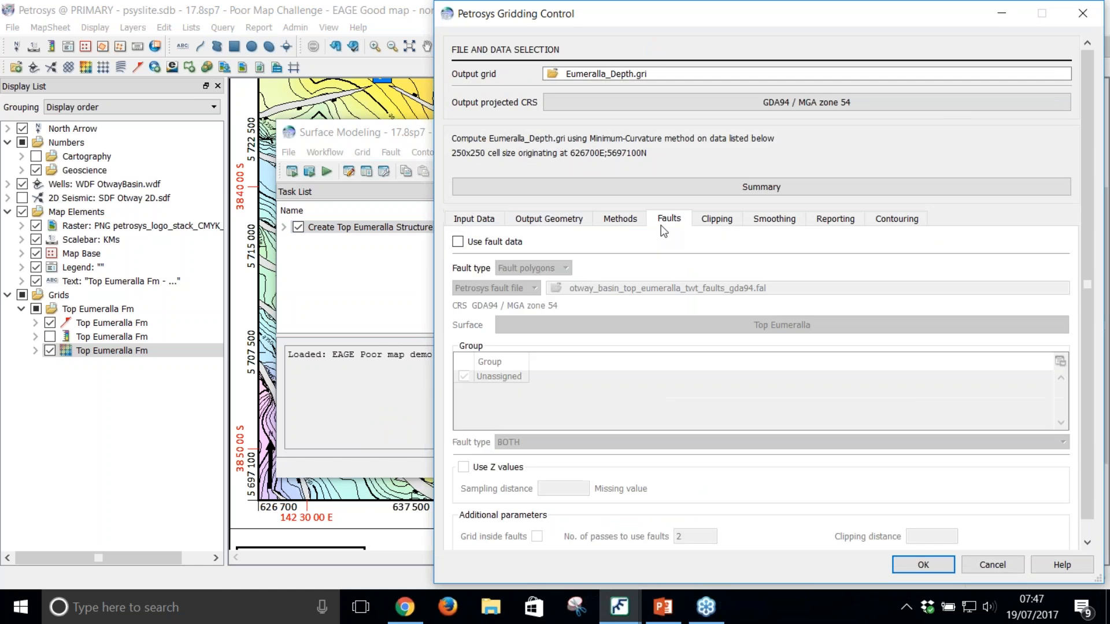
left_click(499, 245)
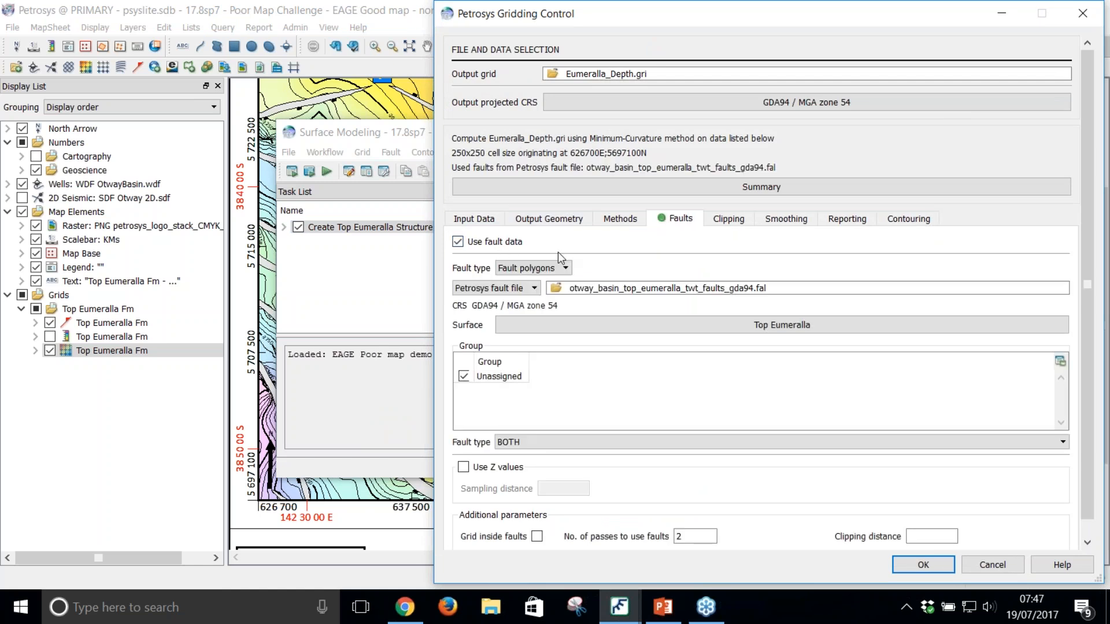
left_click(496, 287)
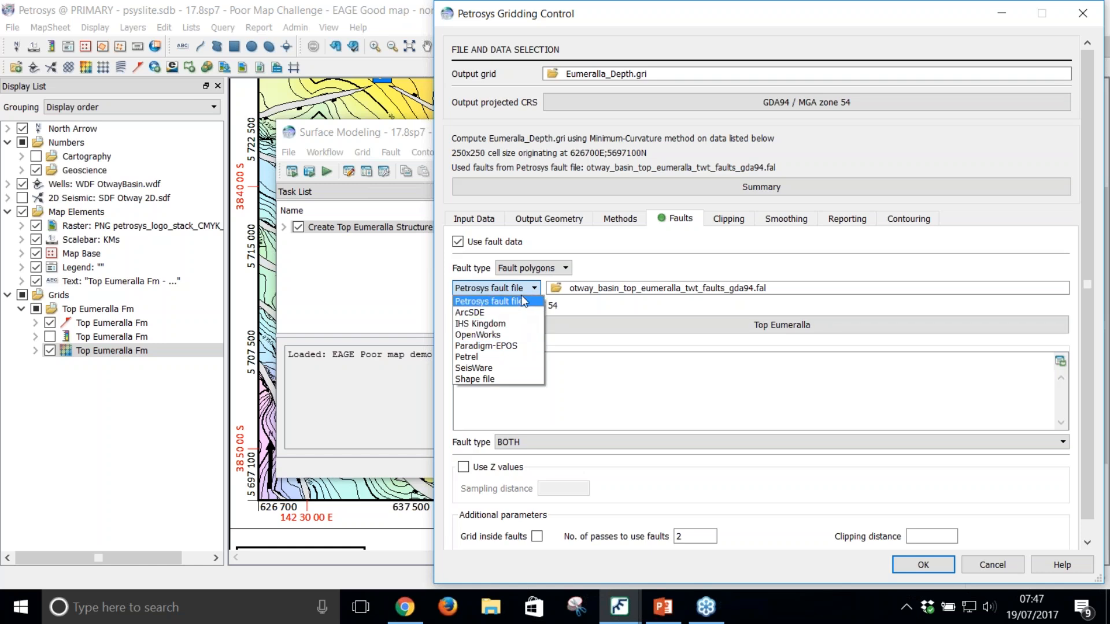
left_click(497, 301)
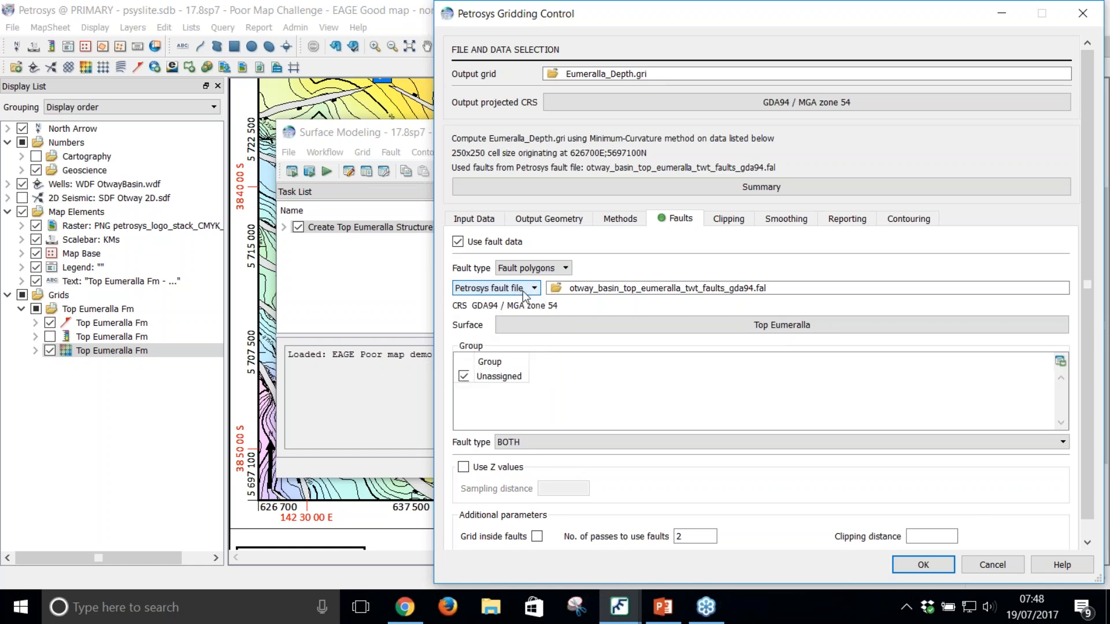
left_click(938, 568)
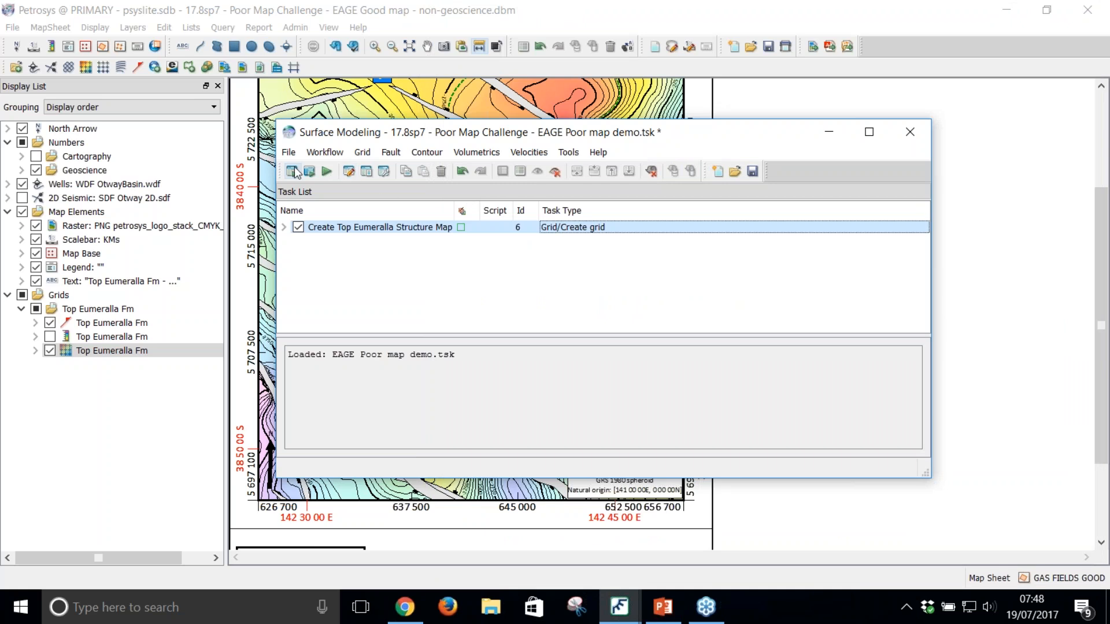
Step: Run the gridding workflow, overwriting Eumeralla_Depth.gri, and return to the map
left_click(293, 171)
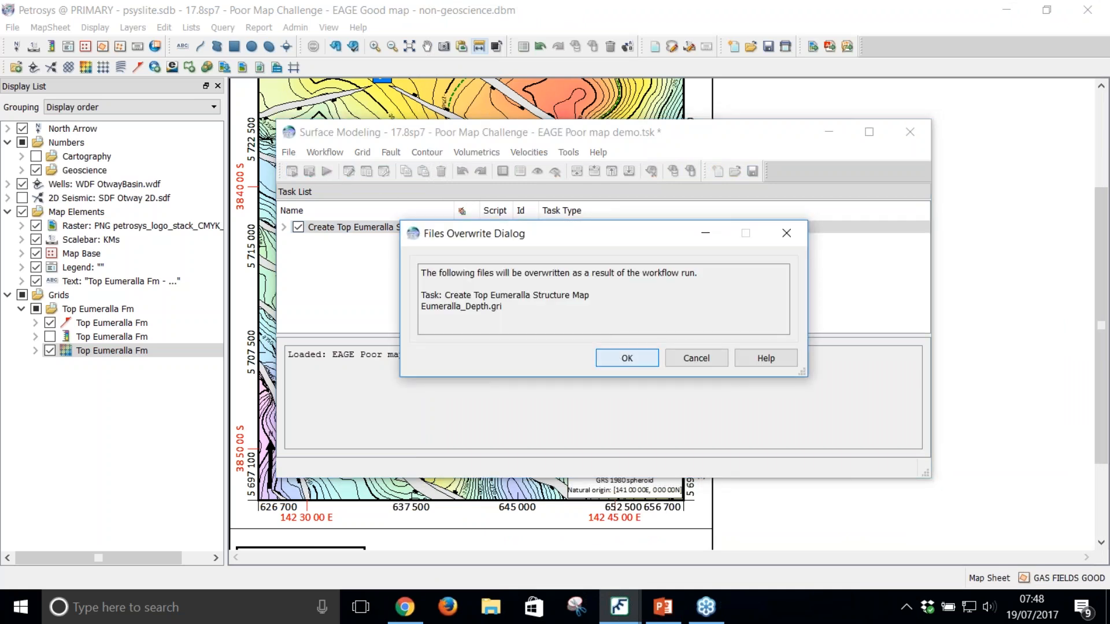
left_click(626, 357)
left_click(962, 276)
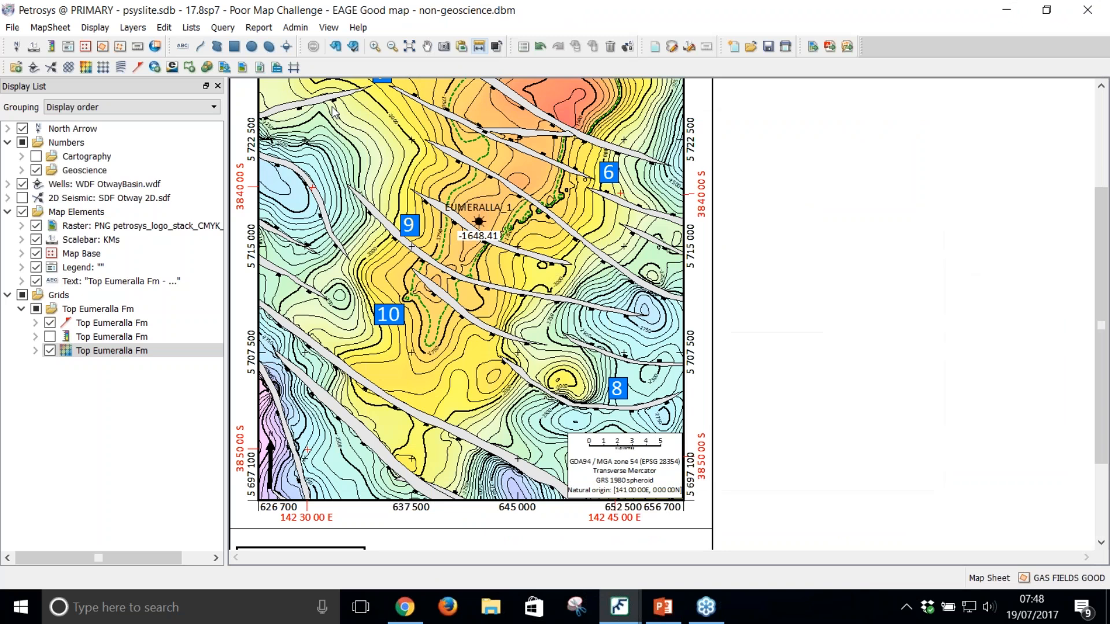
Step: Examine the regridded contours on both sides of the fault at marker 9 and across the whole map
scroll(477, 233, "up", 2)
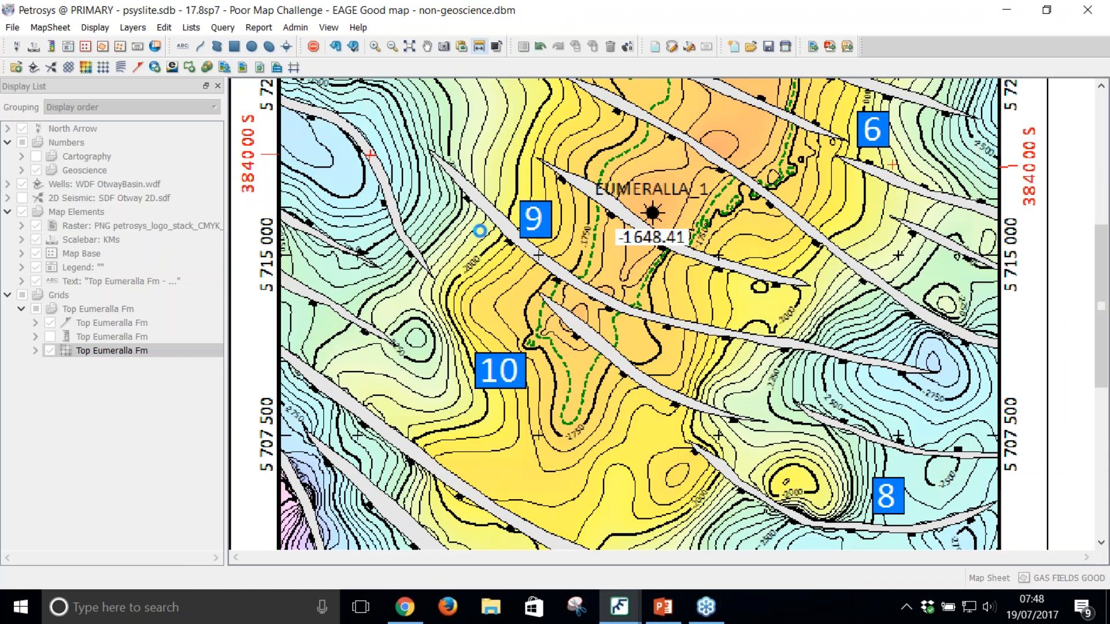
scroll(494, 228, "up", 2)
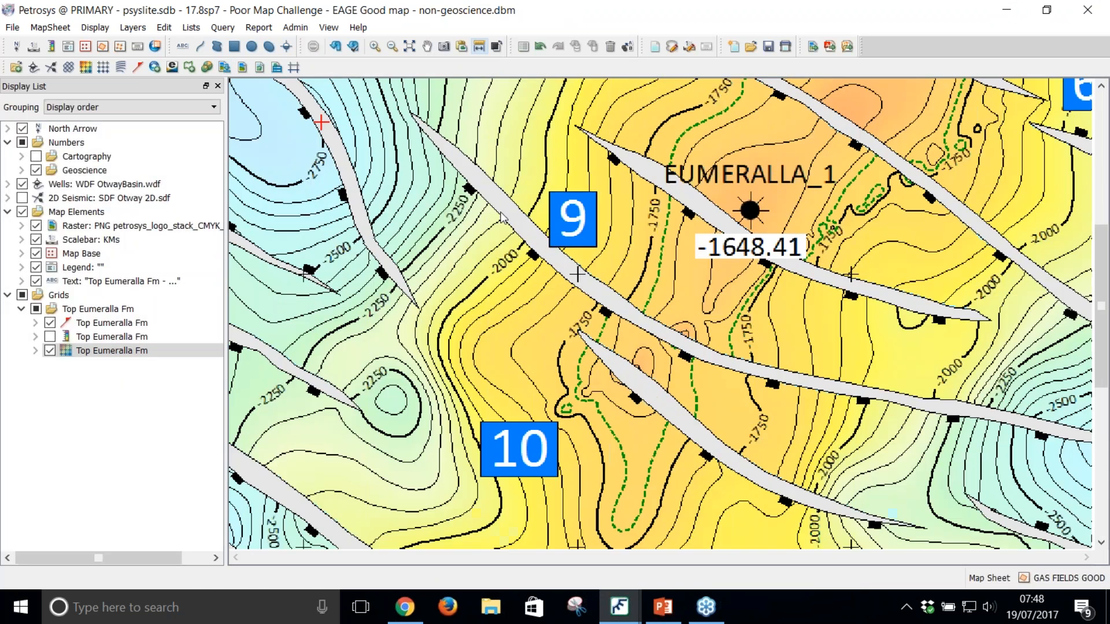
scroll(510, 234, "up", 2)
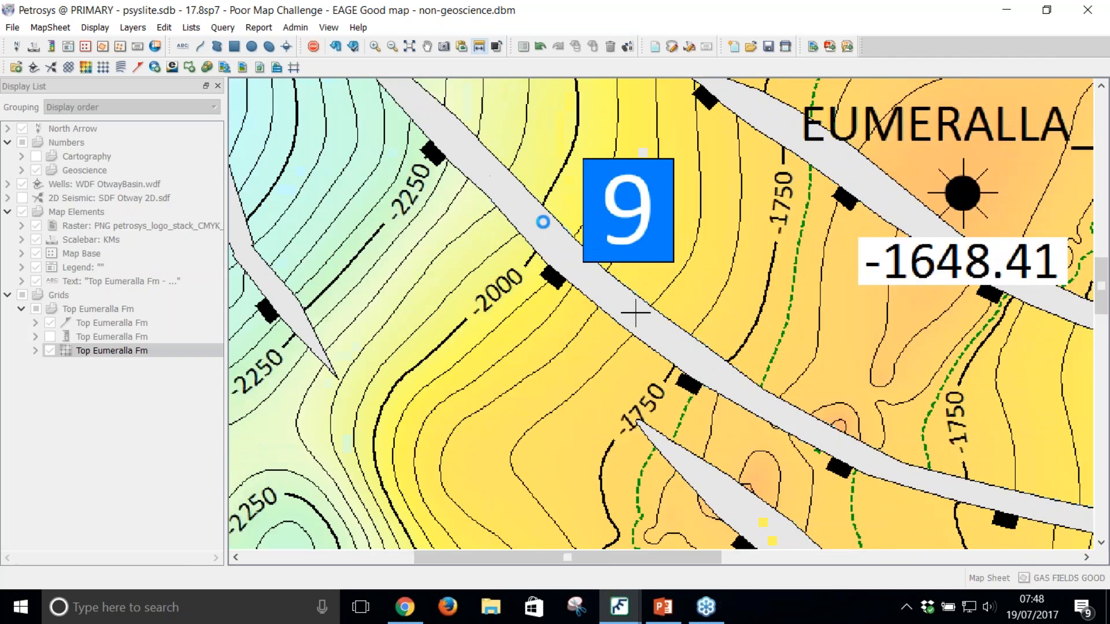
scroll(545, 252, "up", 2)
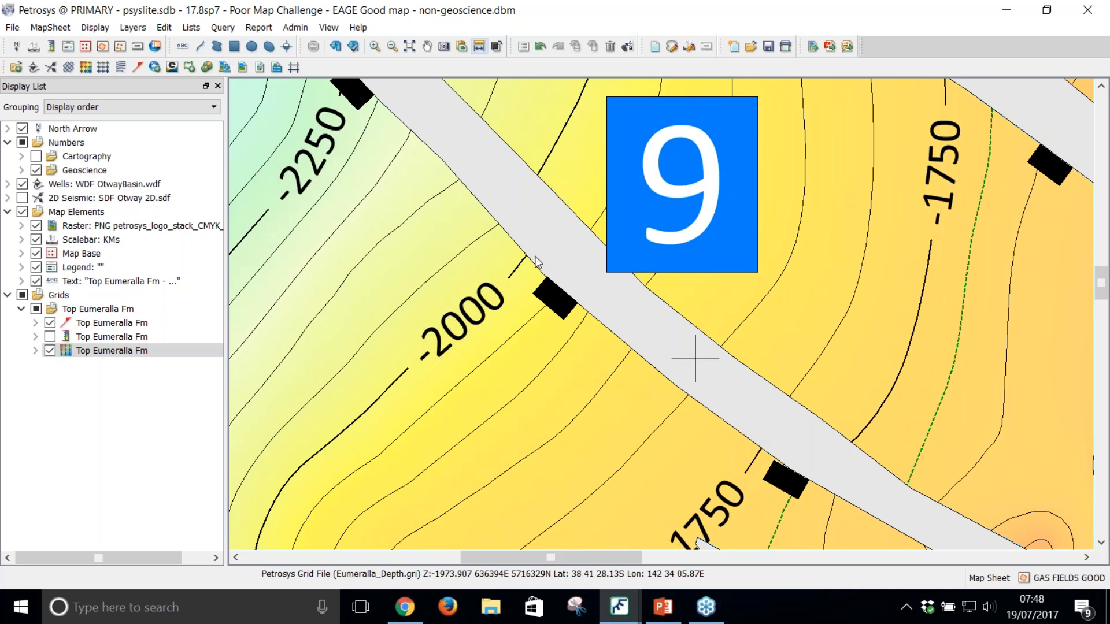
scroll(548, 266, "down", 1)
scroll(548, 267, "down", 3)
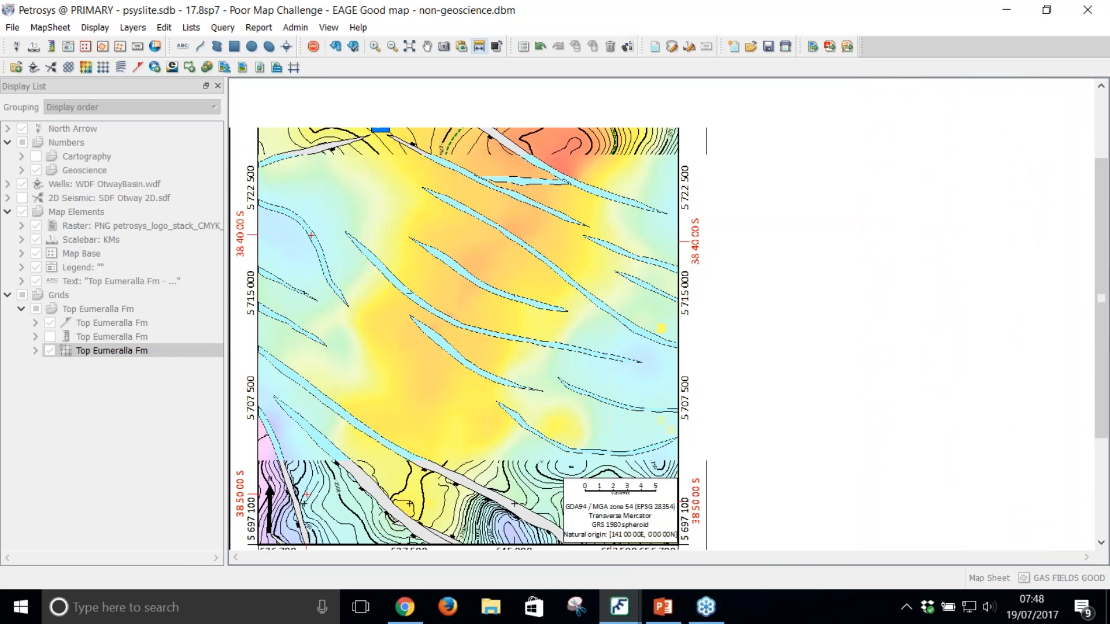
scroll(548, 268, "down", 1)
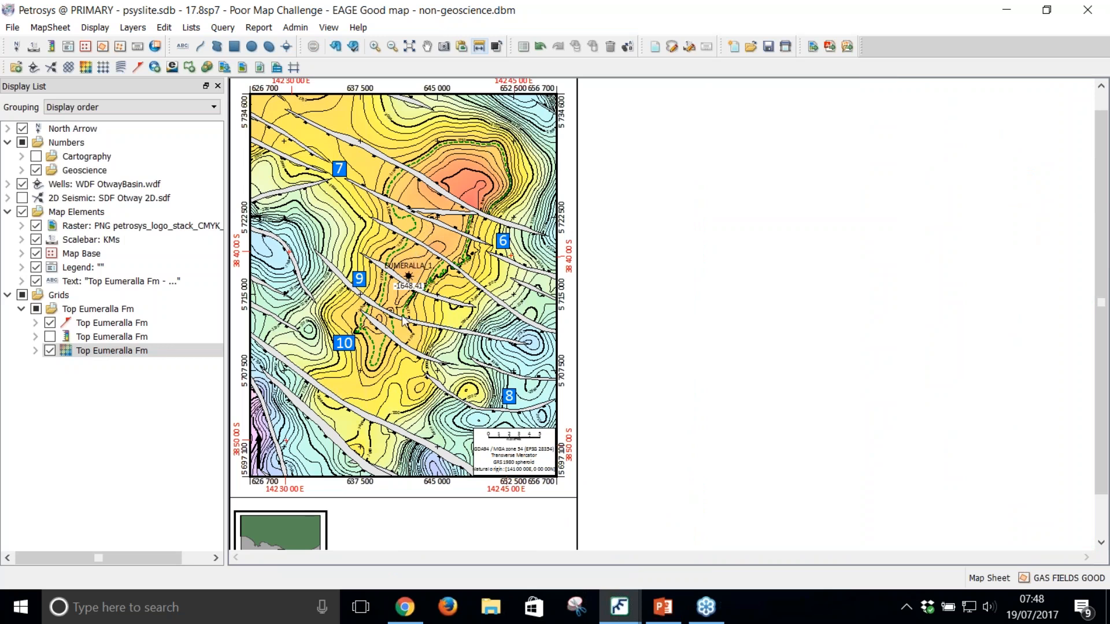
scroll(403, 331, "up", 1)
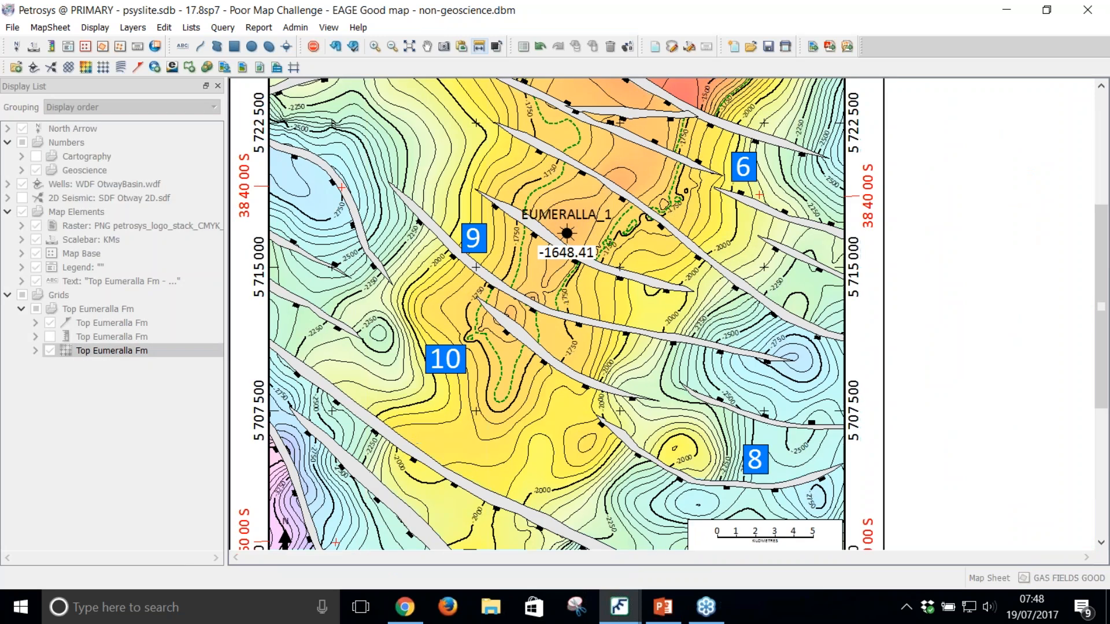
Step: Overlay the Otway 2D seismic lines on the map to inspect the irregular contours around EUMERALLA_1
scroll(583, 304, "up", 1)
left_click_drag(696, 280, 622, 360)
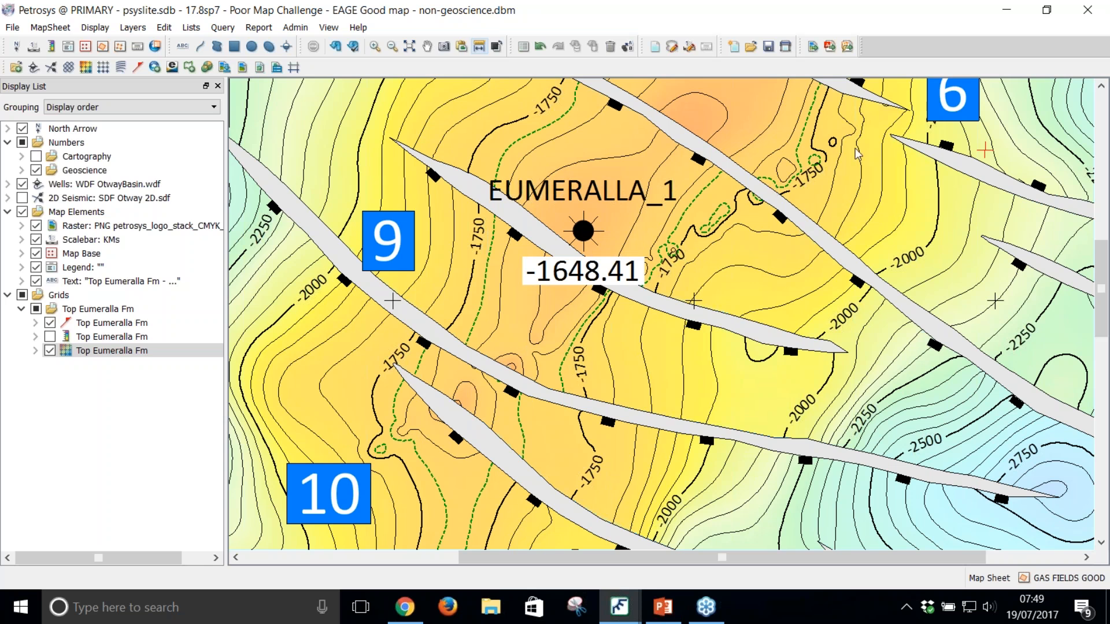
left_click(22, 198)
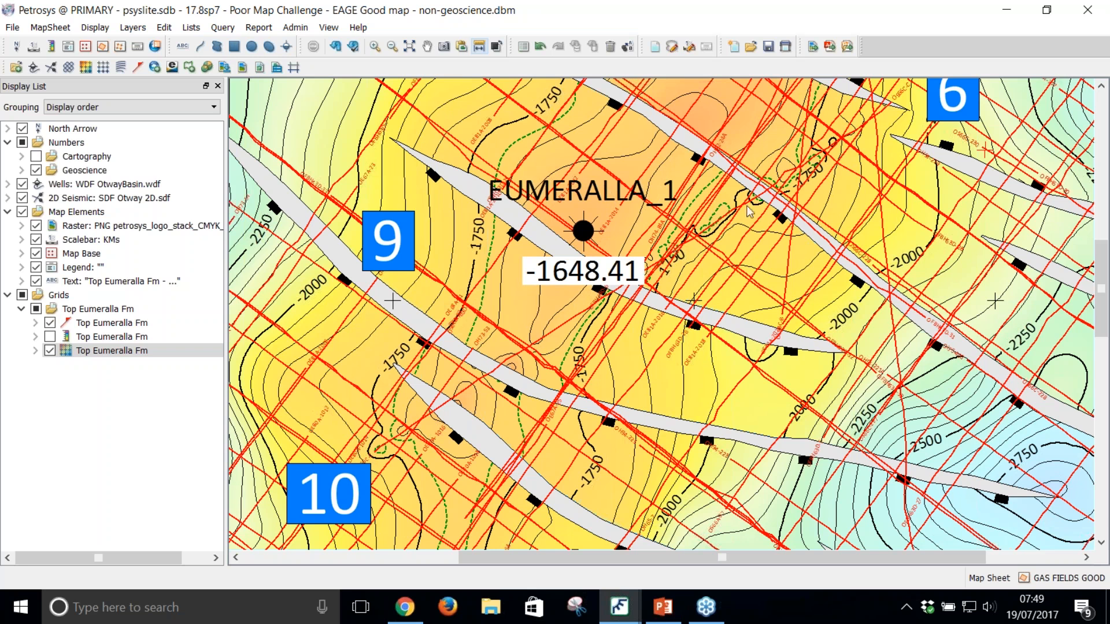
Step: In Surface Modeling, set the Create Top Eumeralla Structure Map task's sampled data file action to Create and edit before gridding
left_click(621, 606)
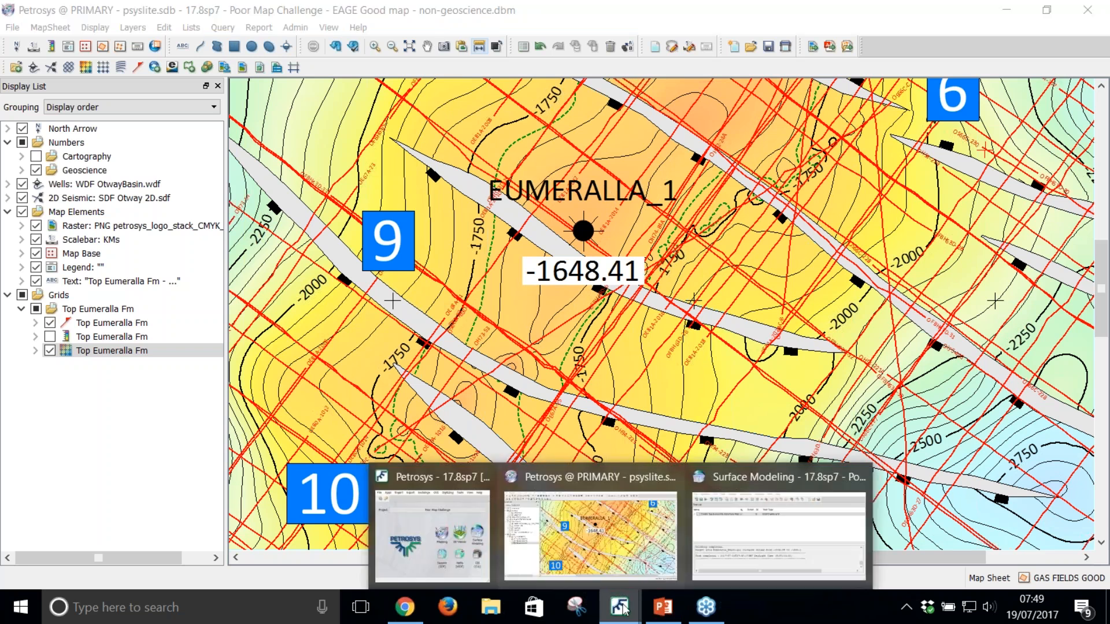
left_click(745, 540)
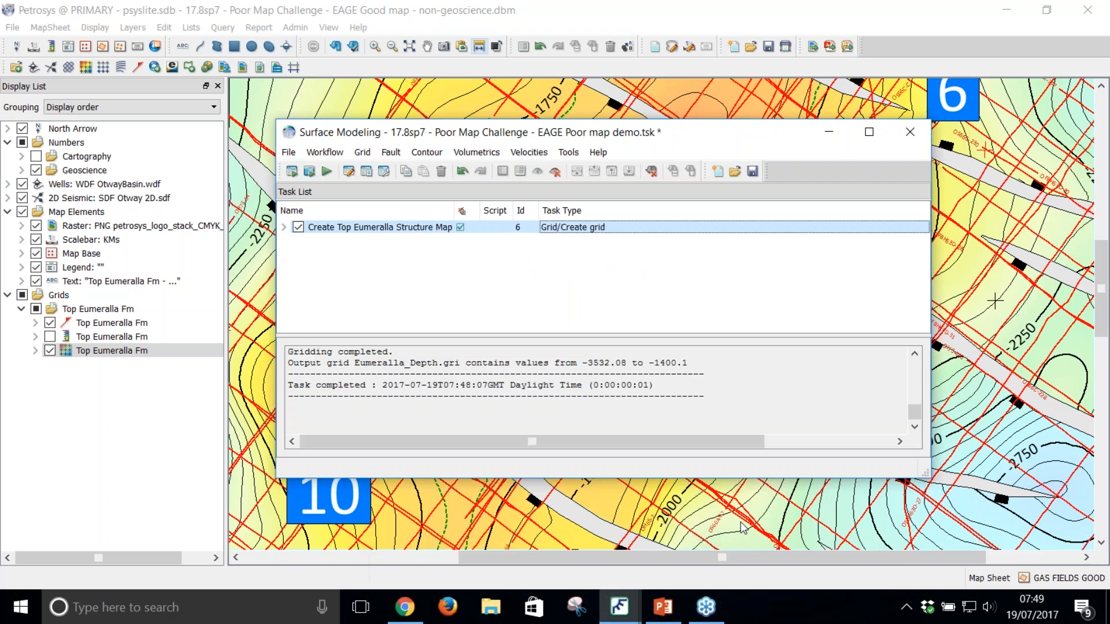
double_click(418, 228)
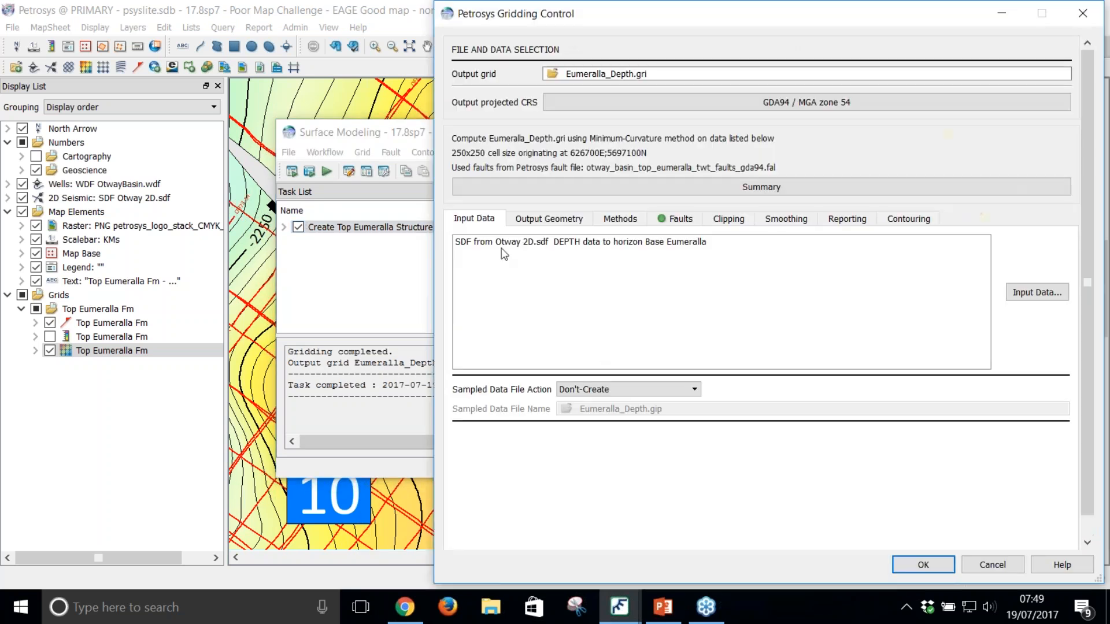
left_click(619, 390)
left_click(621, 425)
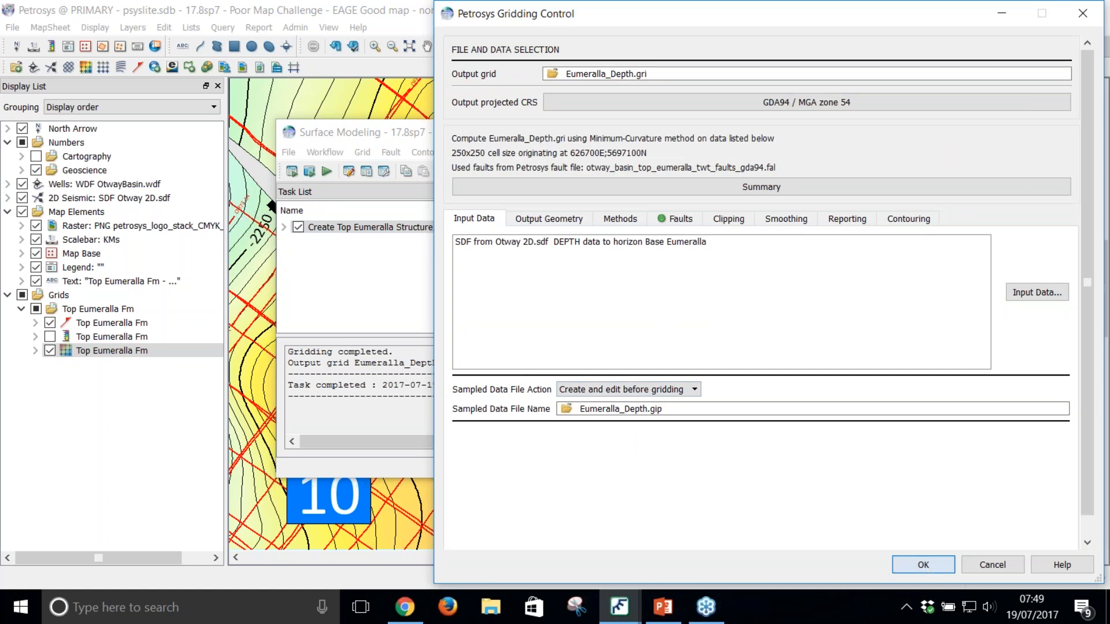
left_click(923, 564)
Step: Run the workflow, overwriting Eumeralla_Depth.gri, and set the sampled data editor's plan view symbol size to 0.4
left_click(292, 174)
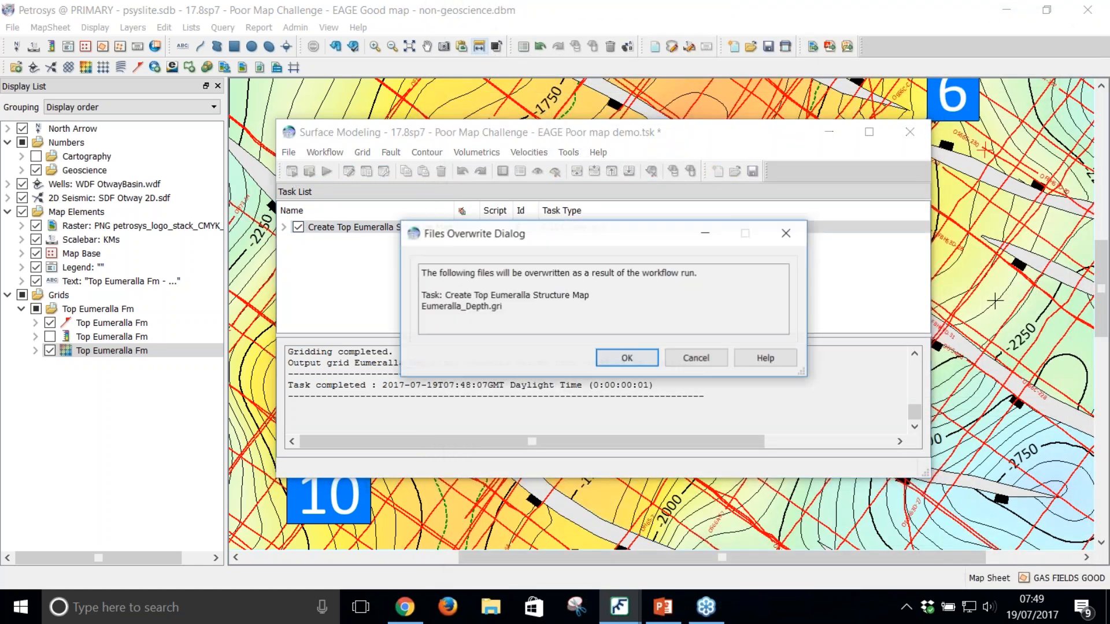
left_click(633, 358)
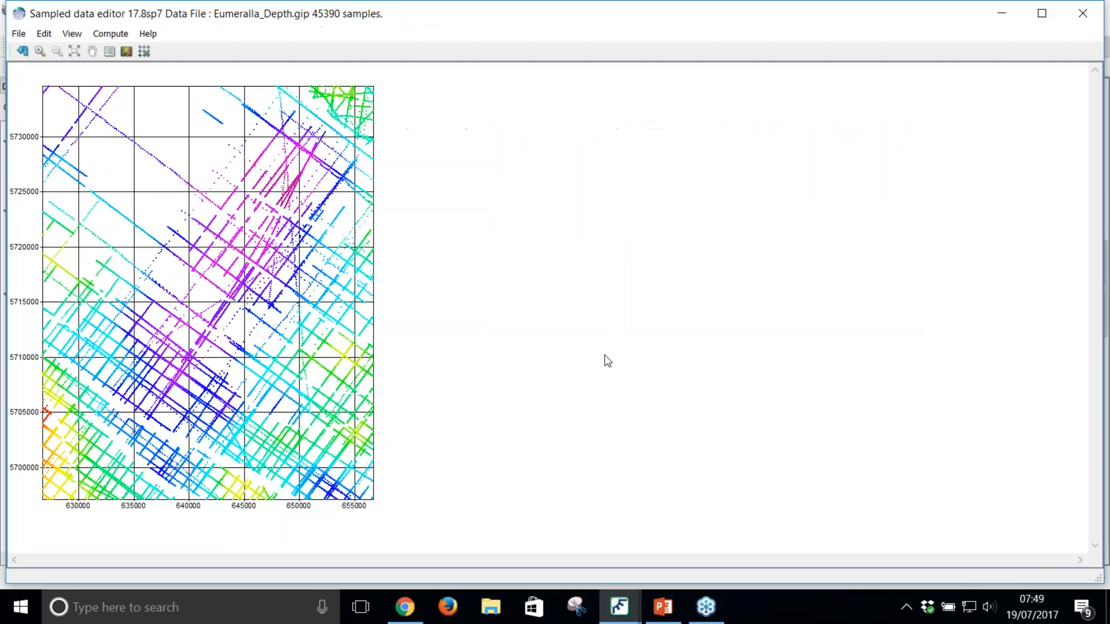
scroll(274, 312, "up", 8)
left_click(73, 36)
left_click(115, 322)
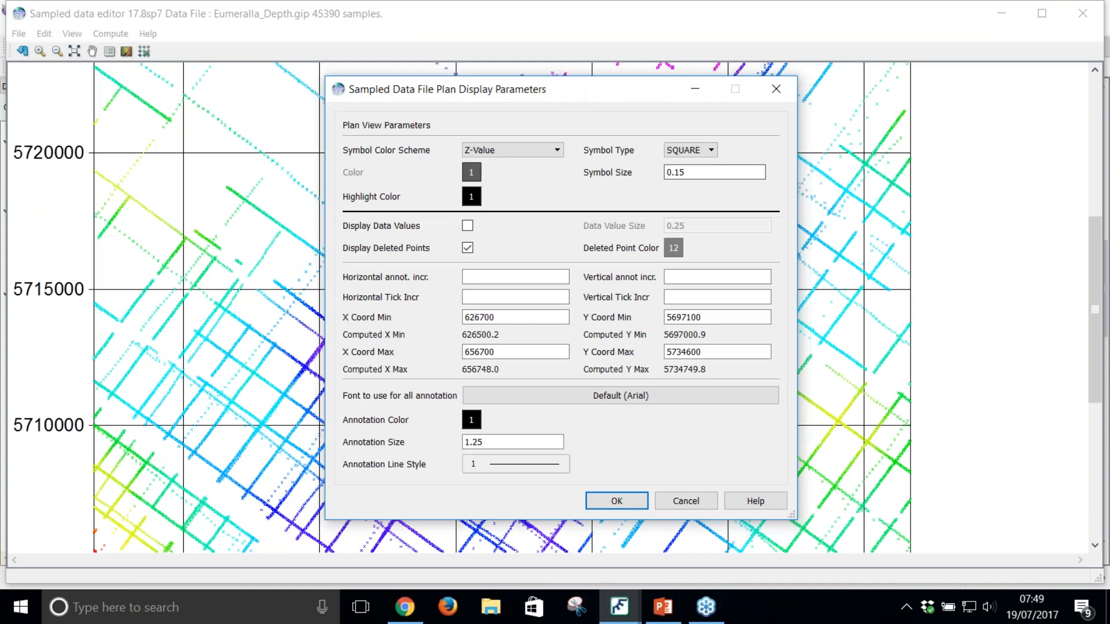
left_click(705, 169)
type("0.4")
left_click(616, 501)
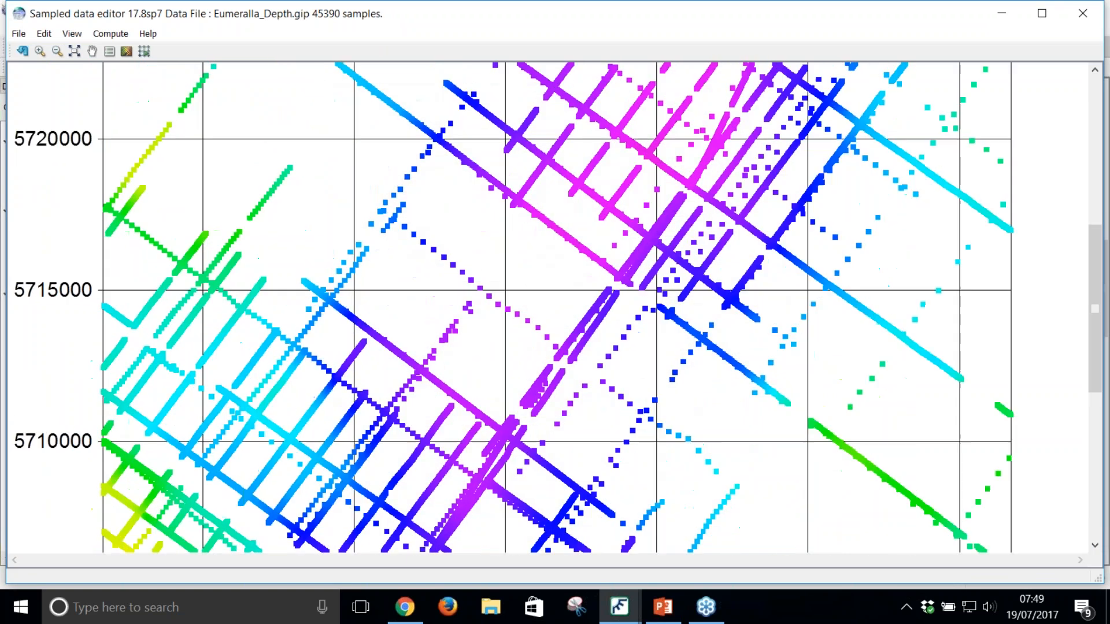
Step: Delete the sample points along the mismatched diagonal seismic line inside a narrow handpicked polygon
scroll(523, 279, "up", 4)
scroll(770, 254, "up", 2)
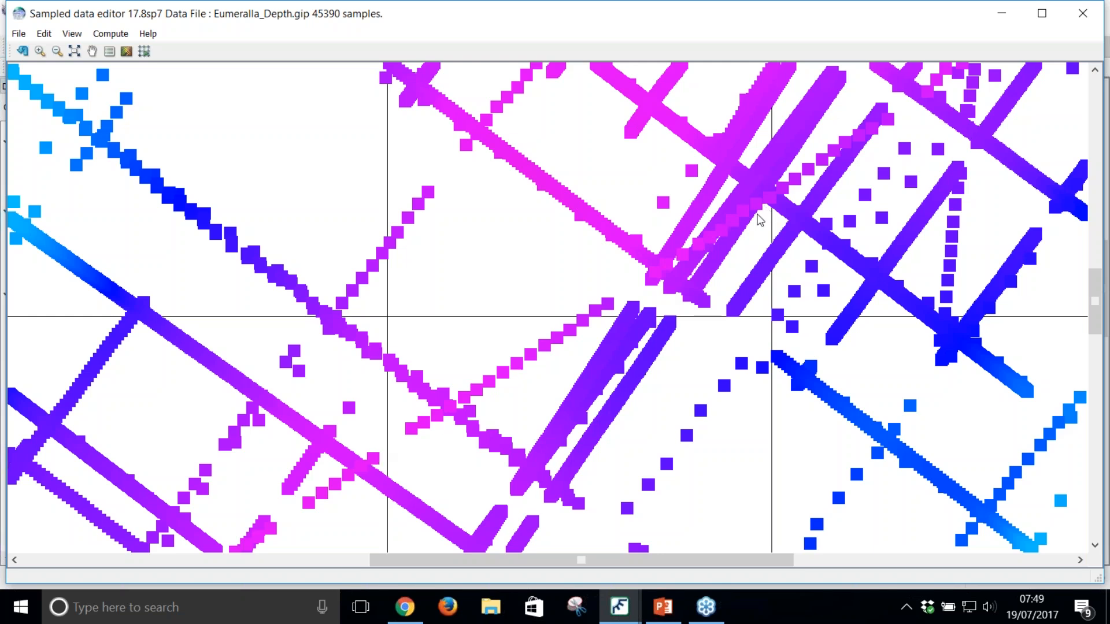
scroll(713, 238, "down", 2)
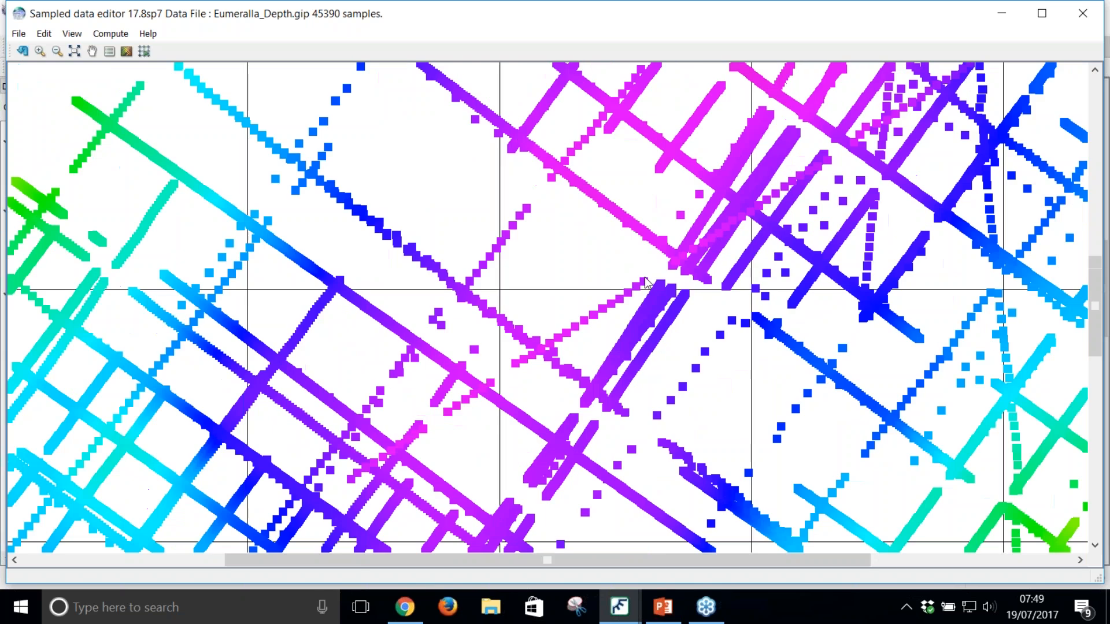
left_click(44, 34)
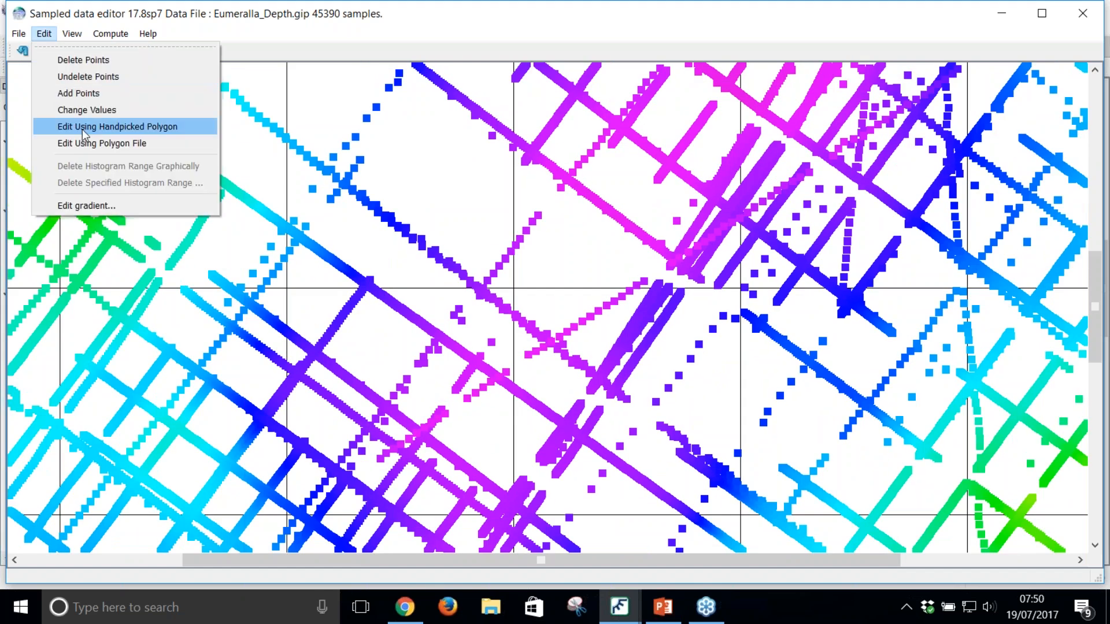
left_click(85, 127)
left_click(386, 463)
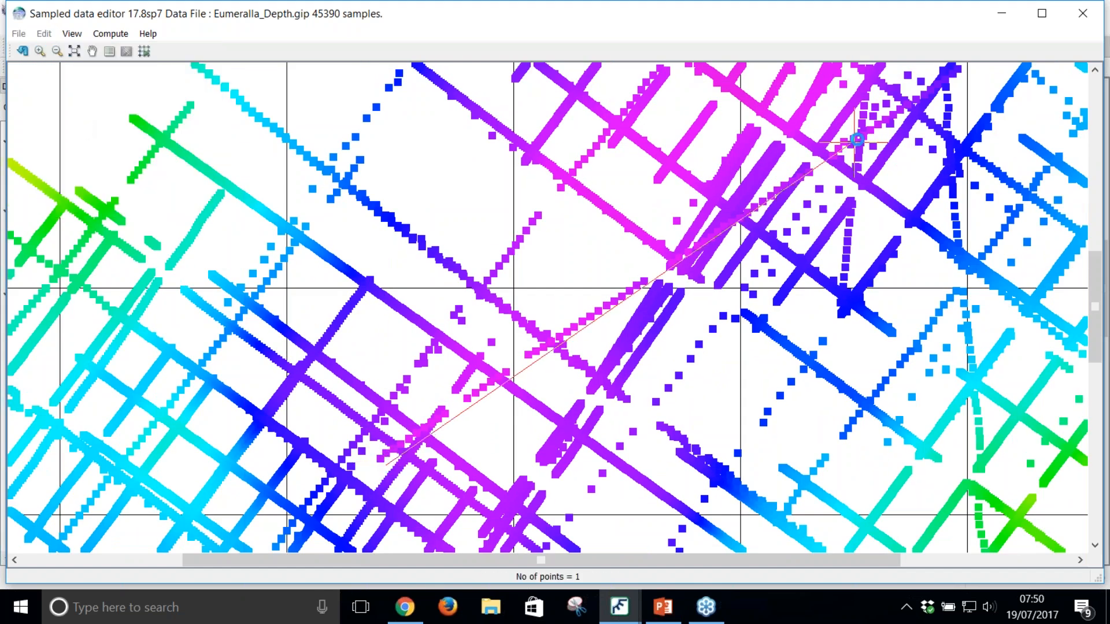
left_click(897, 122)
left_click(890, 113)
double_click(349, 468)
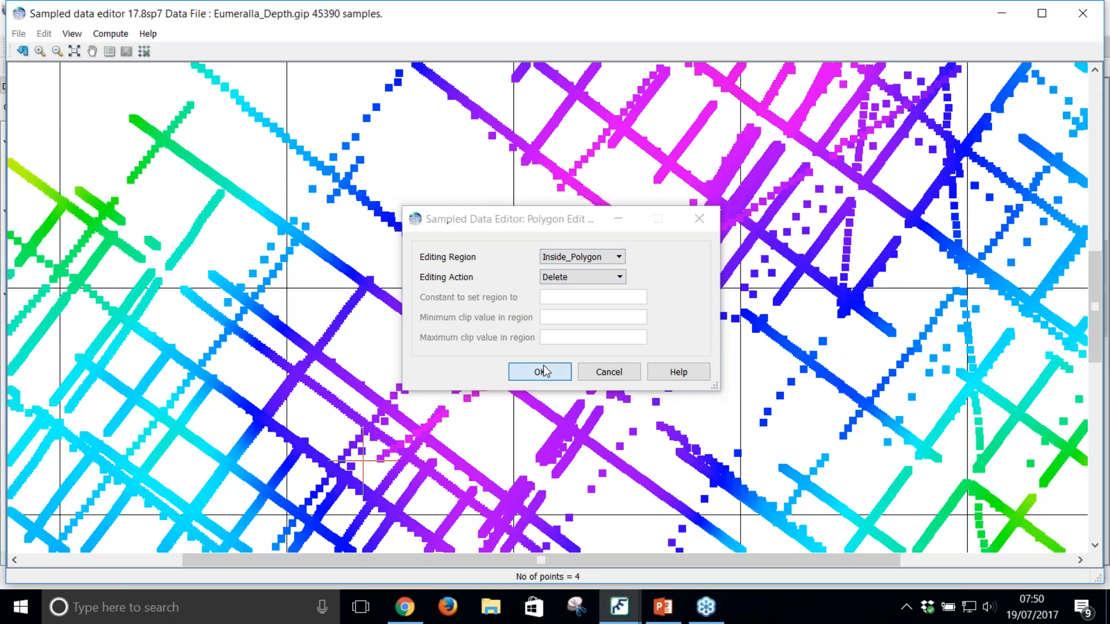
left_click(544, 371)
left_click(615, 326)
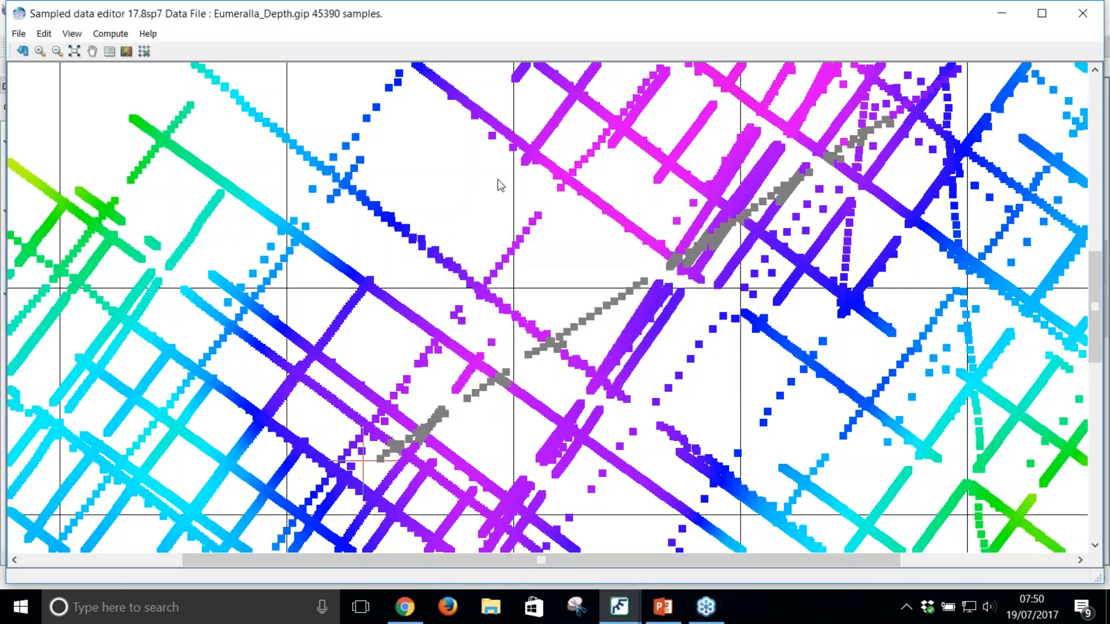
Step: Close the sampled data editor without saving the point edits and return to the task list
left_click(1085, 13)
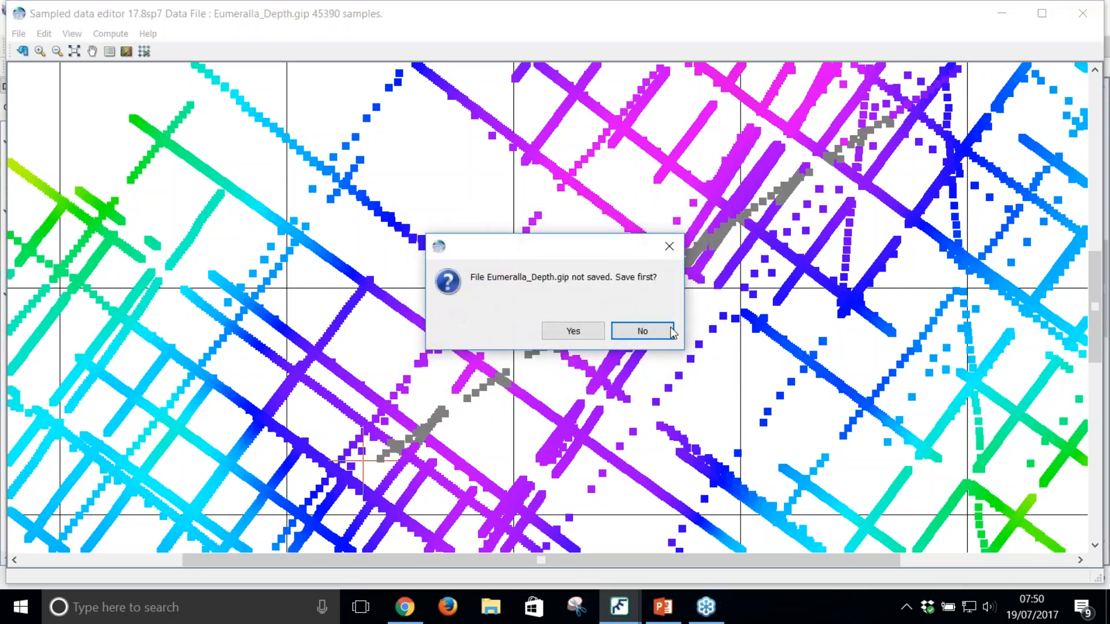
left_click(630, 334)
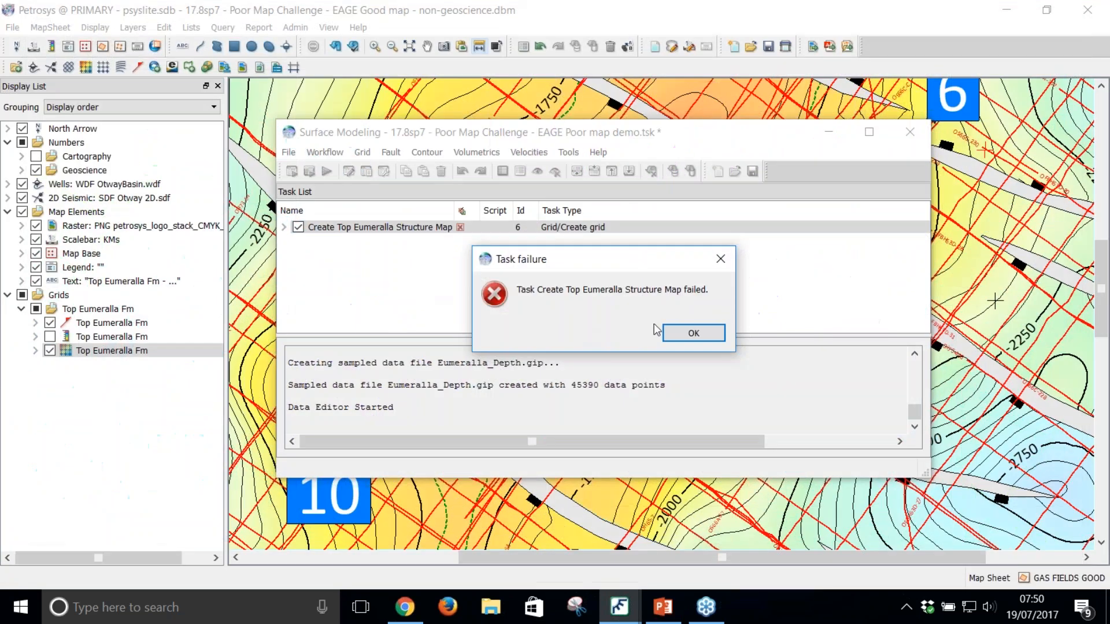
left_click(691, 330)
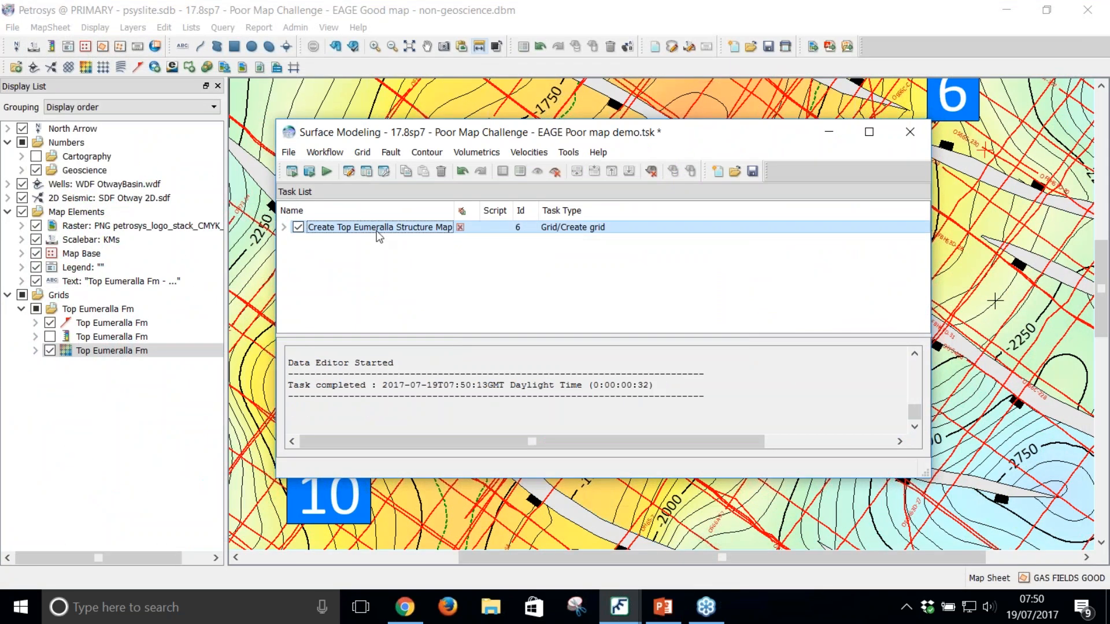
Step: Apply the line selection file Omit OS66C-C.sls to the Otway 2D.sdf input of the Create Top Eumeralla Structure Map task
double_click(379, 229)
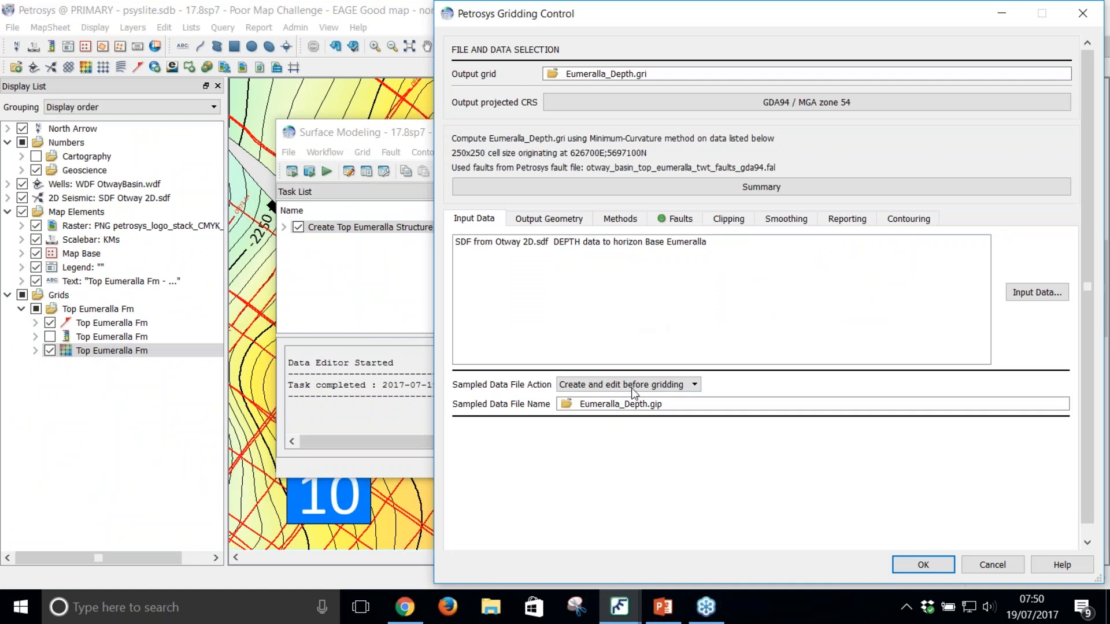
left_click(1009, 296)
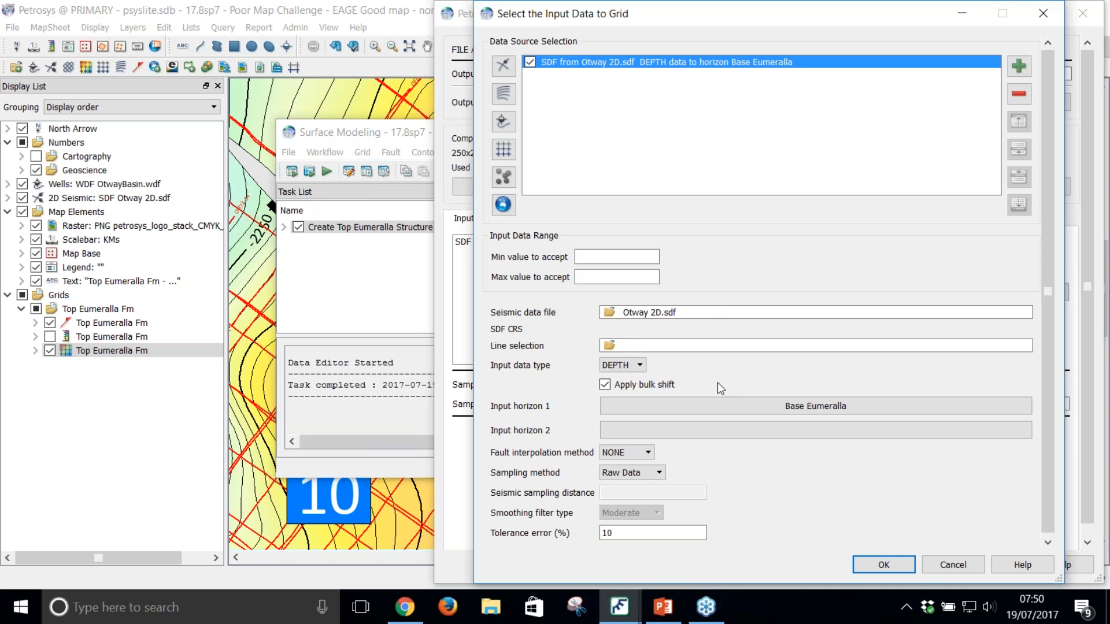
left_click(611, 347)
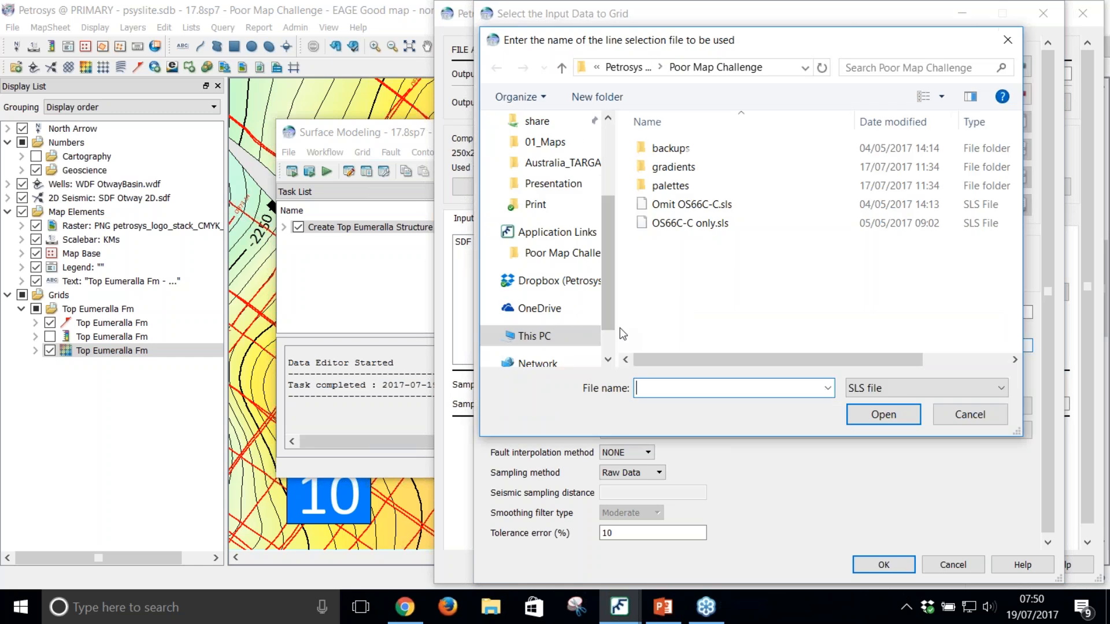
double_click(723, 204)
left_click(869, 564)
left_click(904, 564)
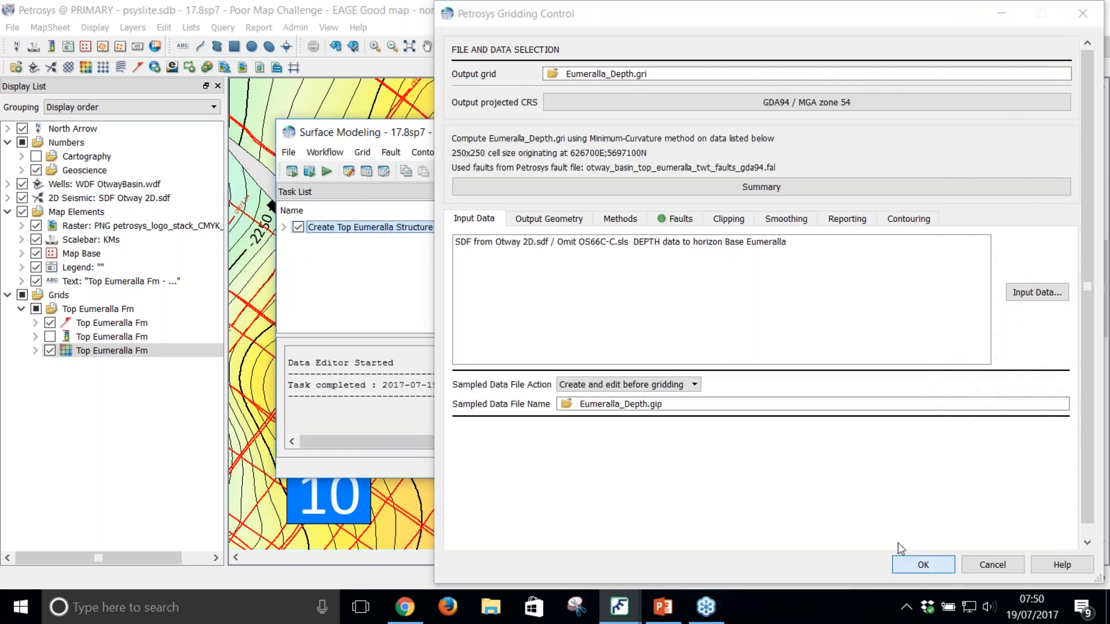
Step: Run the gridding workflow, overwriting Eumeralla_Depth.gri and Eumeralla_Depth.gip, and redraw the map with the new grid
left_click(292, 171)
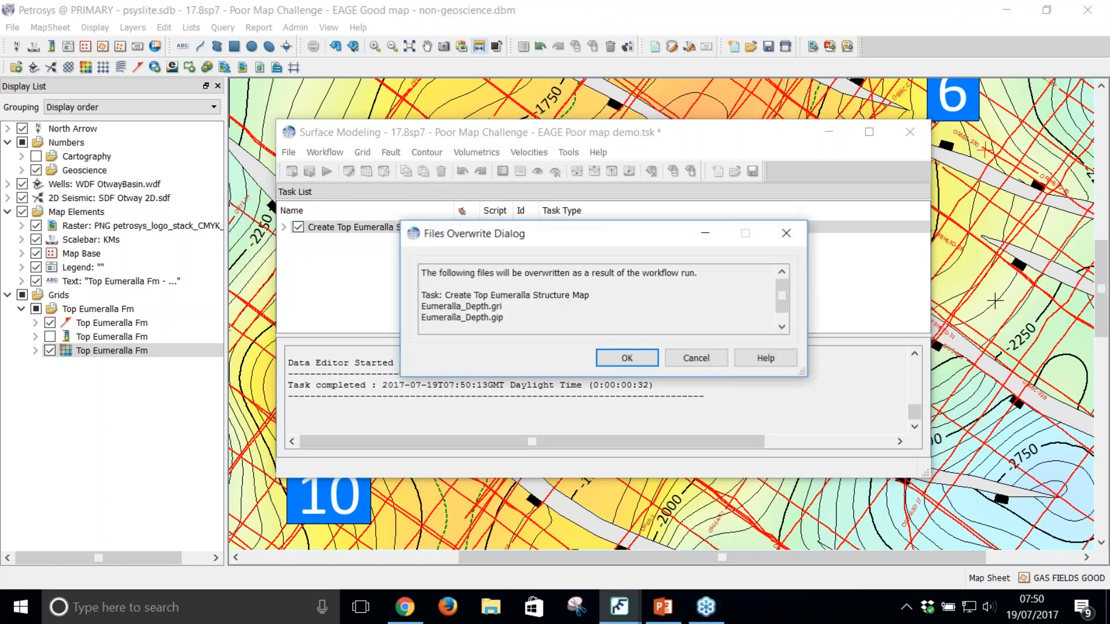
left_click(622, 355)
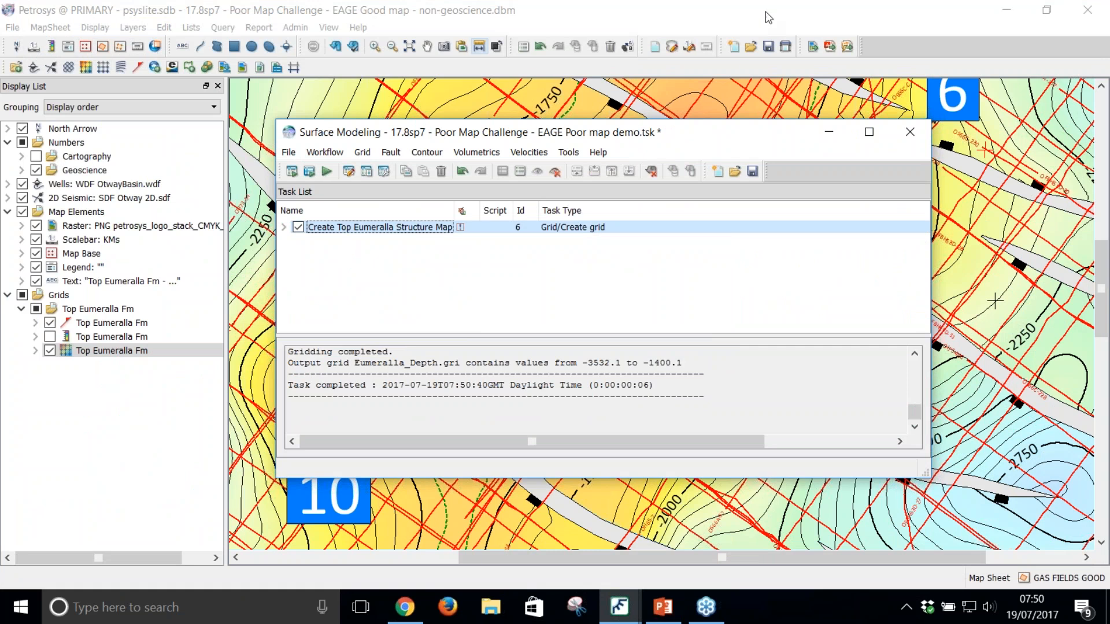
left_click(767, 17)
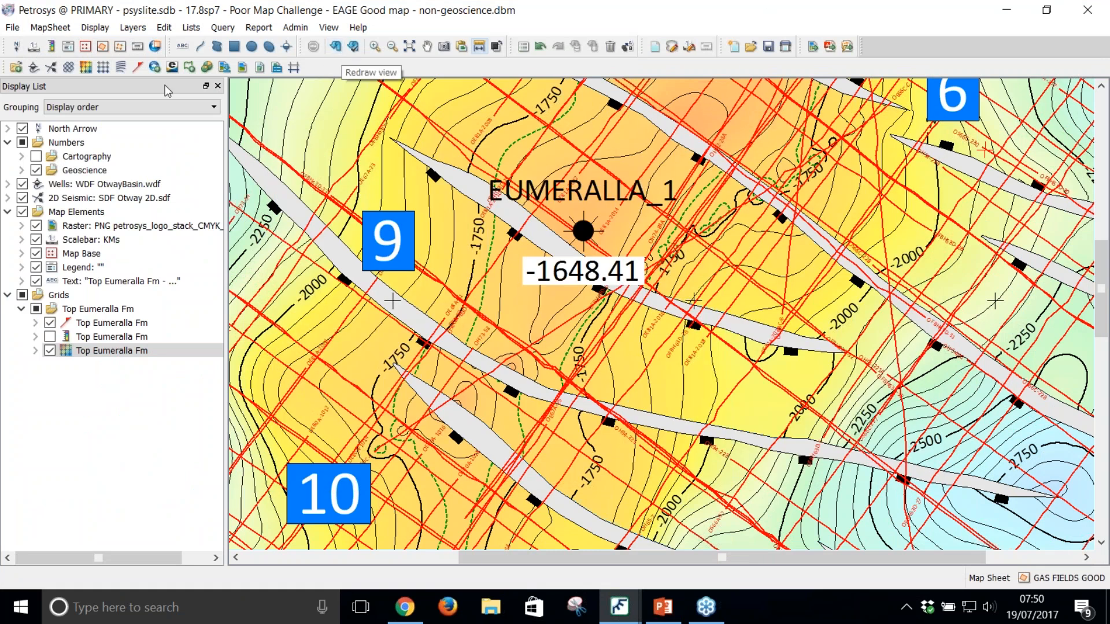
left_click(335, 46)
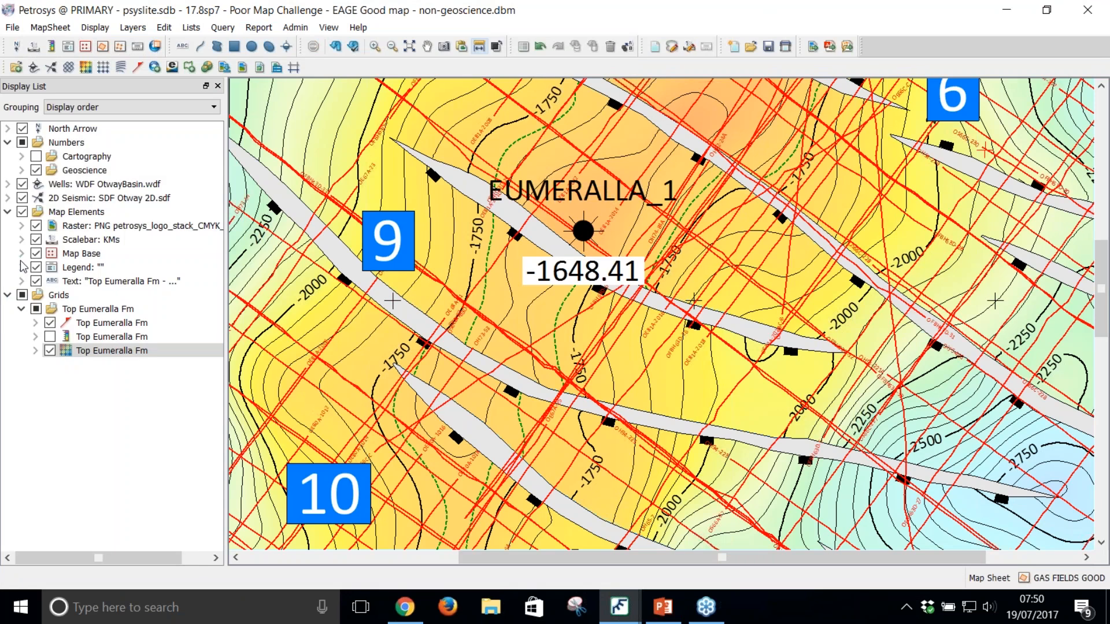
Step: Hide the 2D seismic lines and display every Top Eumeralla Fm layer, including the depth color bar, on the full map sheet
left_click(22, 197)
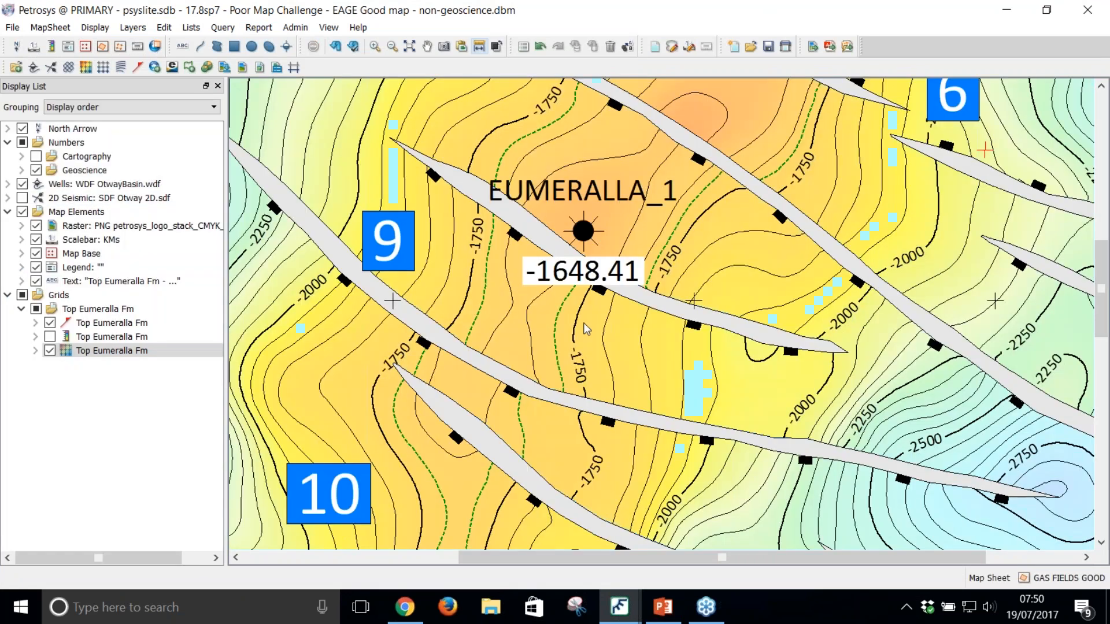
scroll(717, 175, "down", 5)
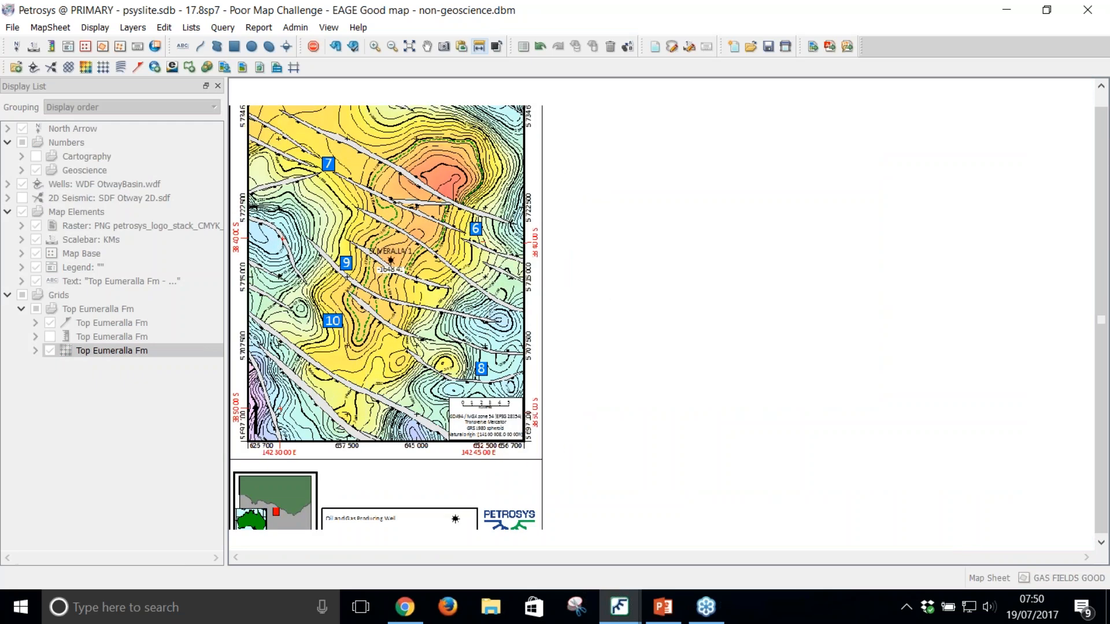
scroll(387, 314, "down", 1)
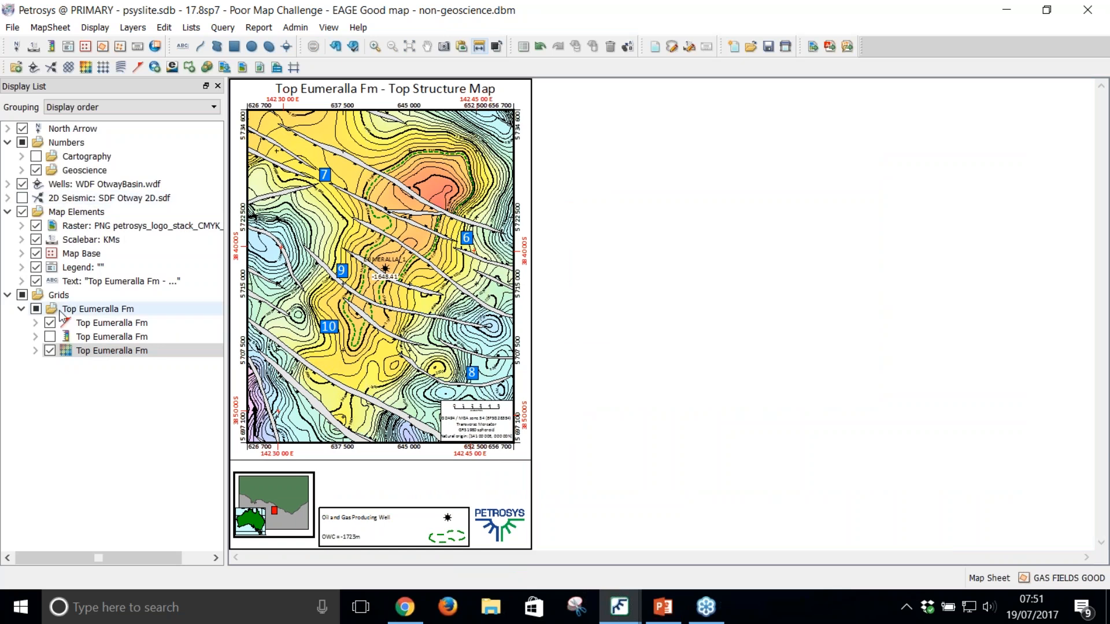
left_click(36, 308)
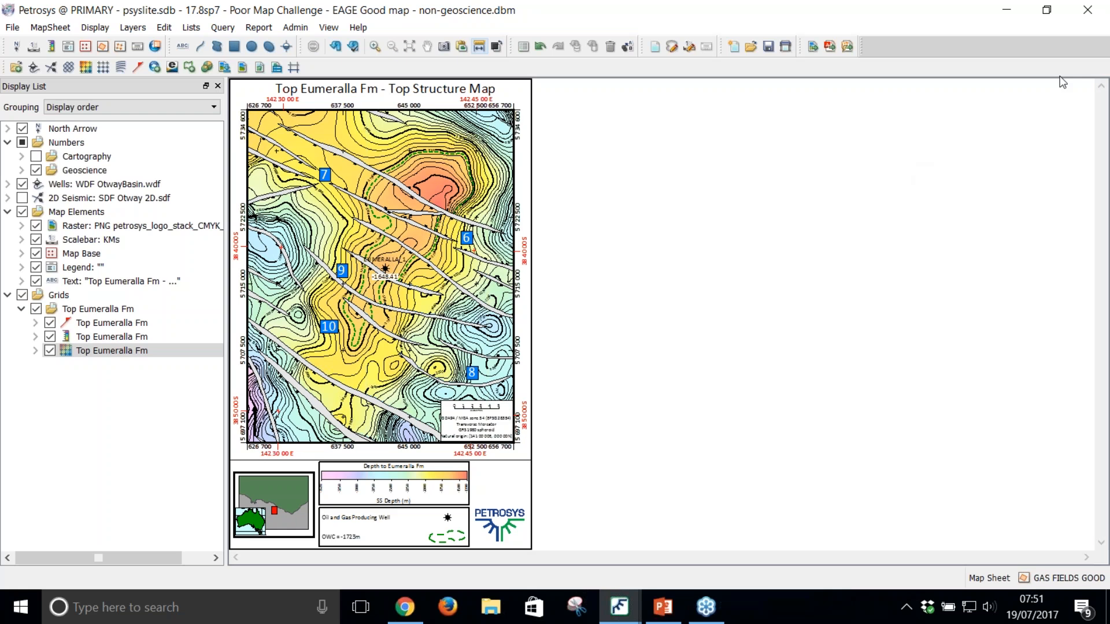
Step: Switch to the PowerPoint webinar presentation, start the slide show from the DEMO slide and advance to Final Thoughts
left_click(1008, 13)
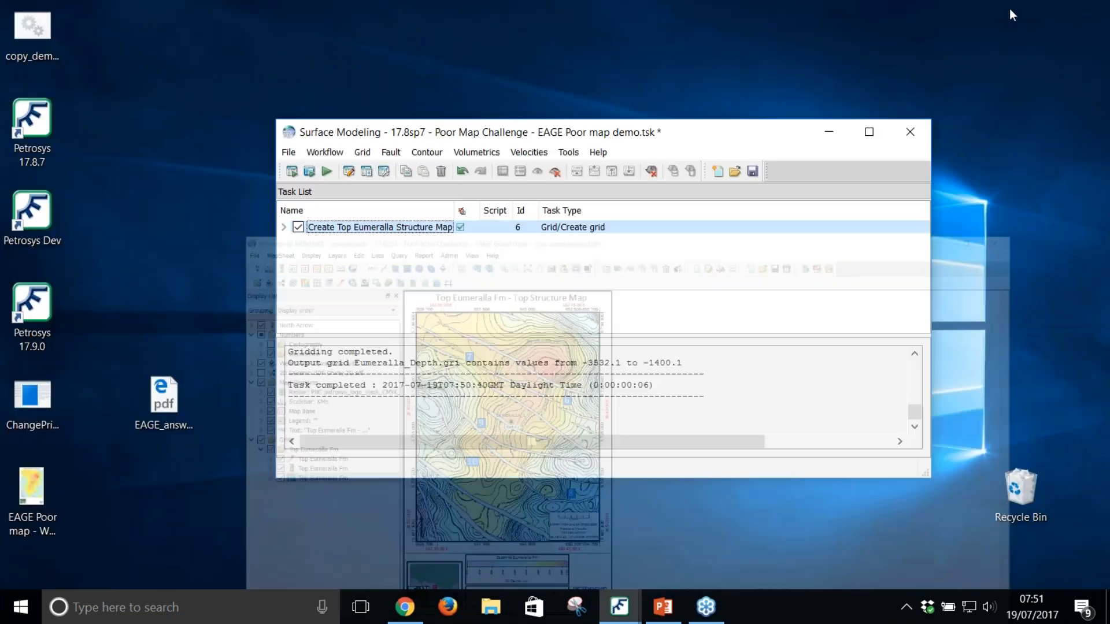
left_click(653, 619)
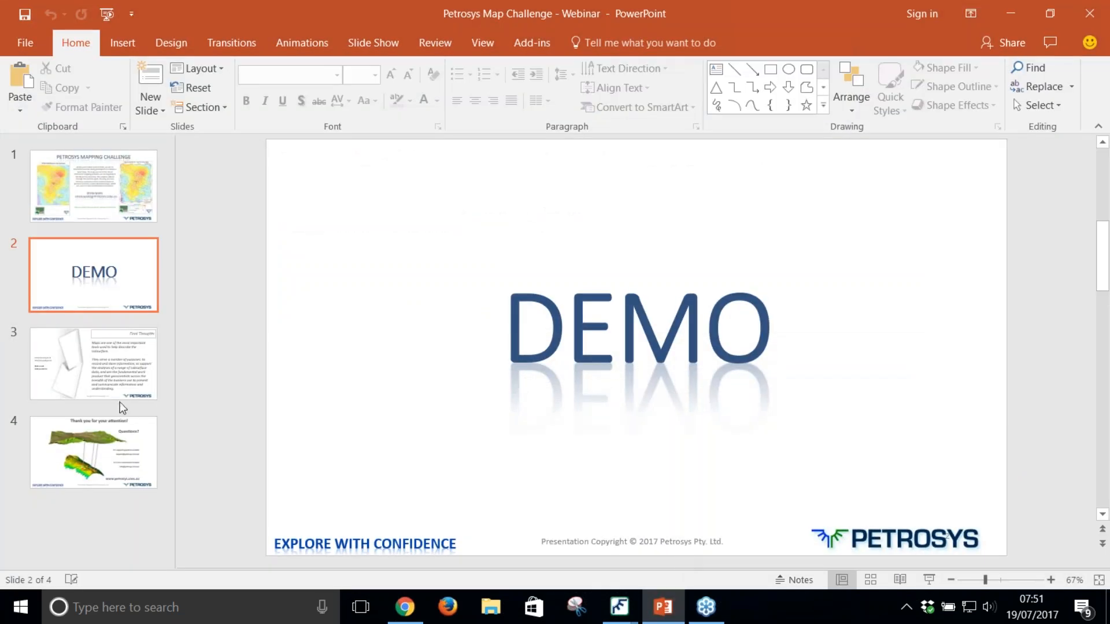
left_click(929, 579)
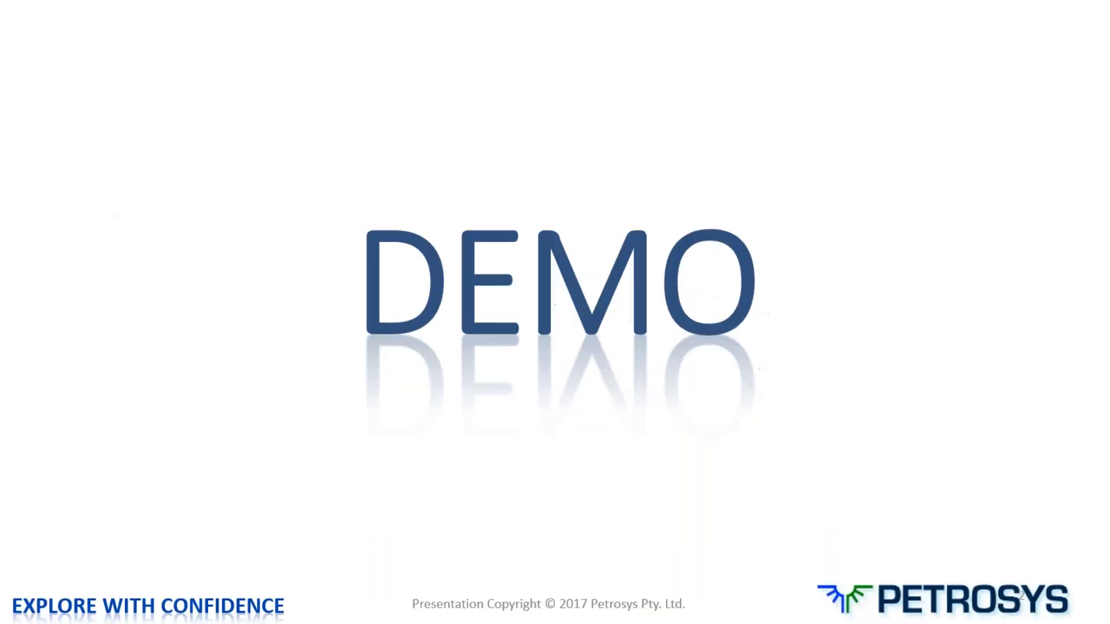
key("Right")
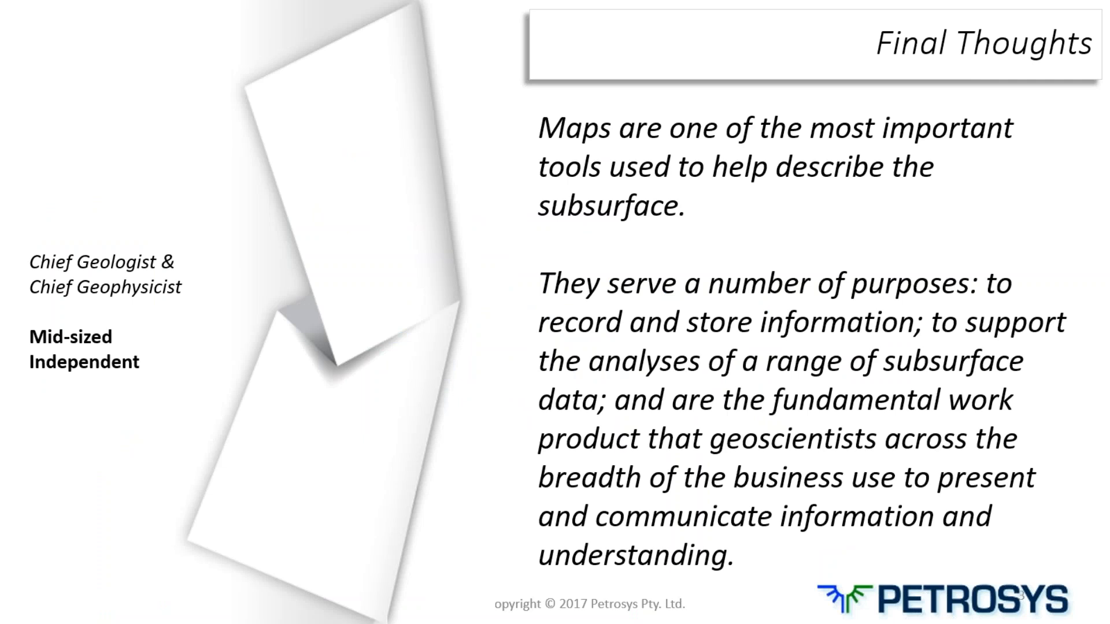